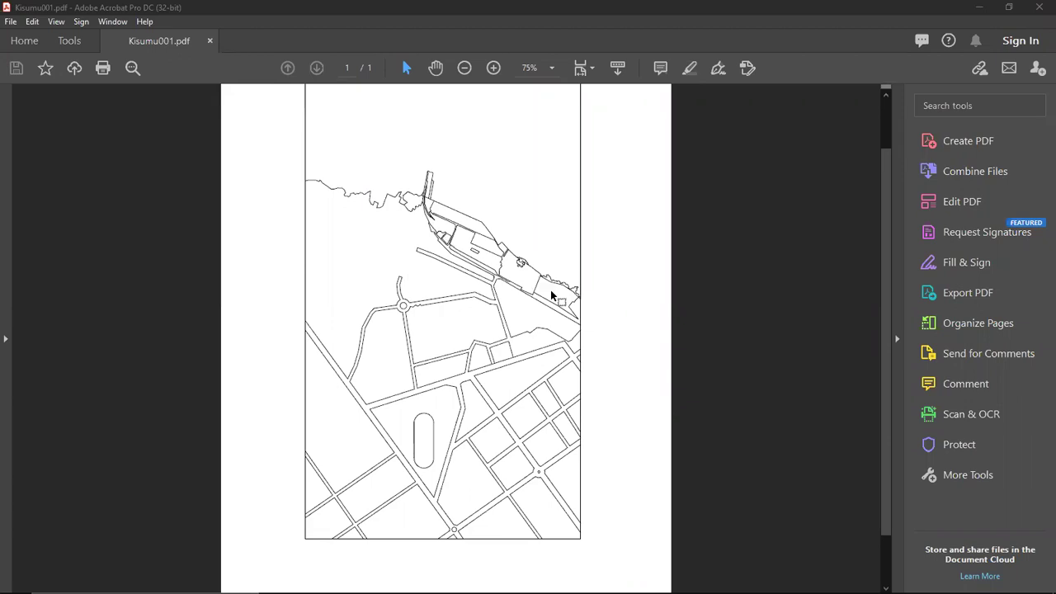
Show the Downloads\textures folder in File Explorer, with its 56 texture images and PSD files.
{"action": "scroll", "coordinate": [552, 296], "scroll_direction": "up", "scroll_amount": 1}
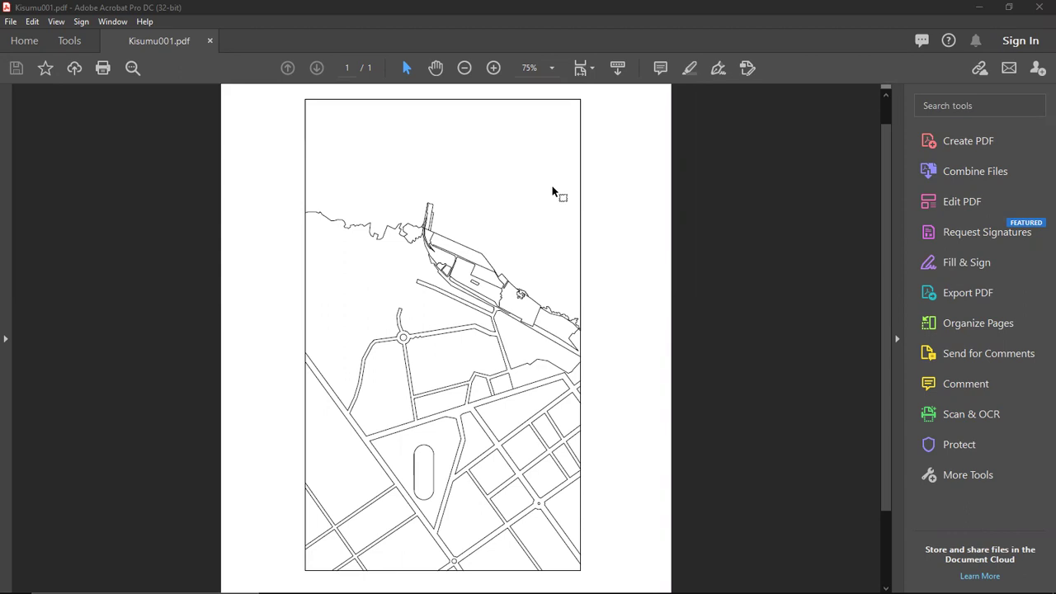
{"action": "mouse_move", "coordinate": [454, 591]}
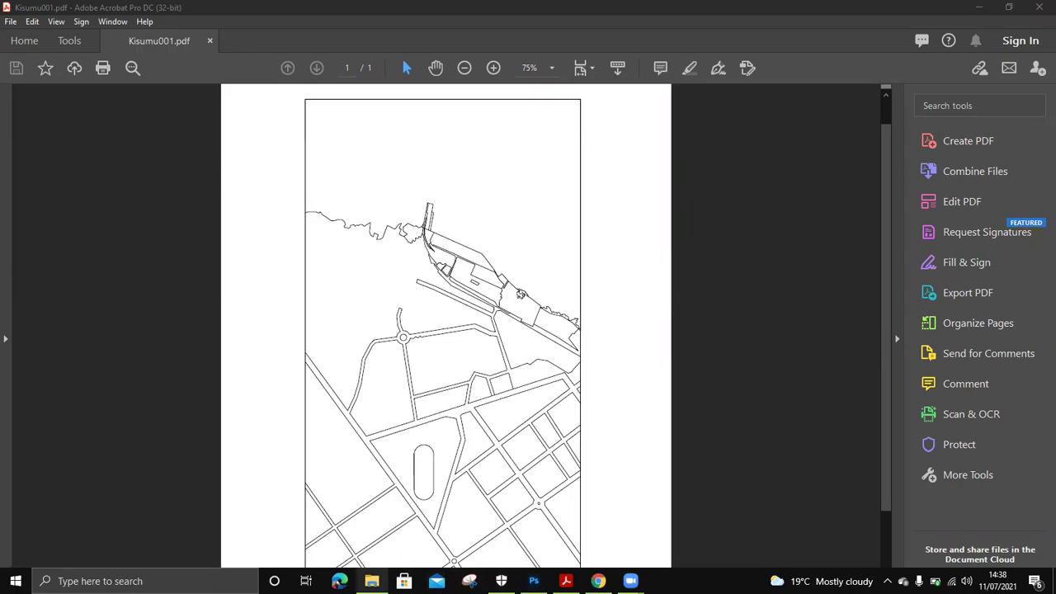
{"action": "left_click", "coordinate": [372, 580]}
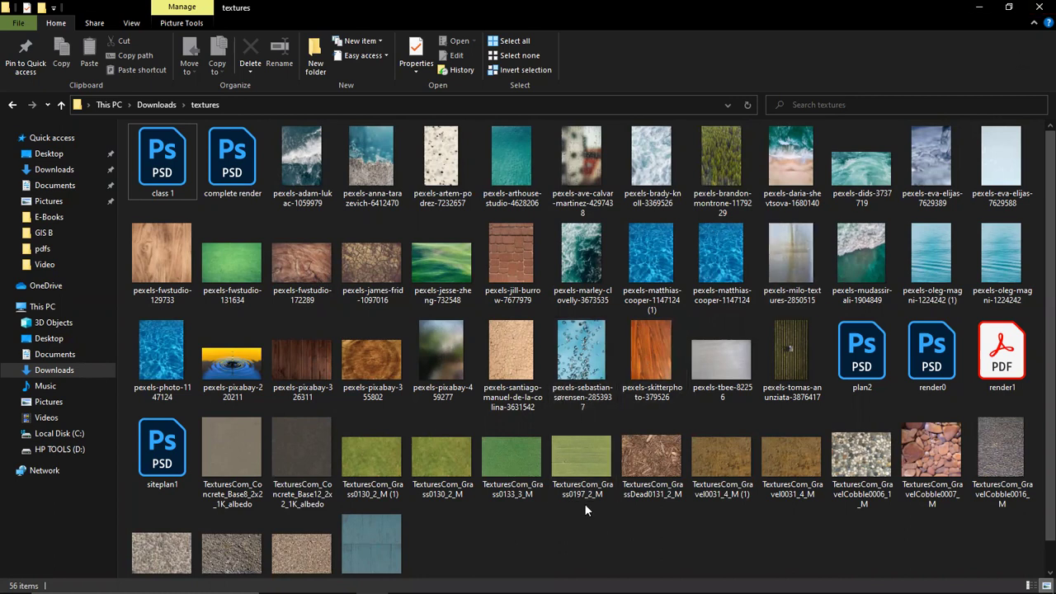
{"action": "mouse_move", "coordinate": [495, 578]}
{"action": "mouse_move", "coordinate": [550, 591]}
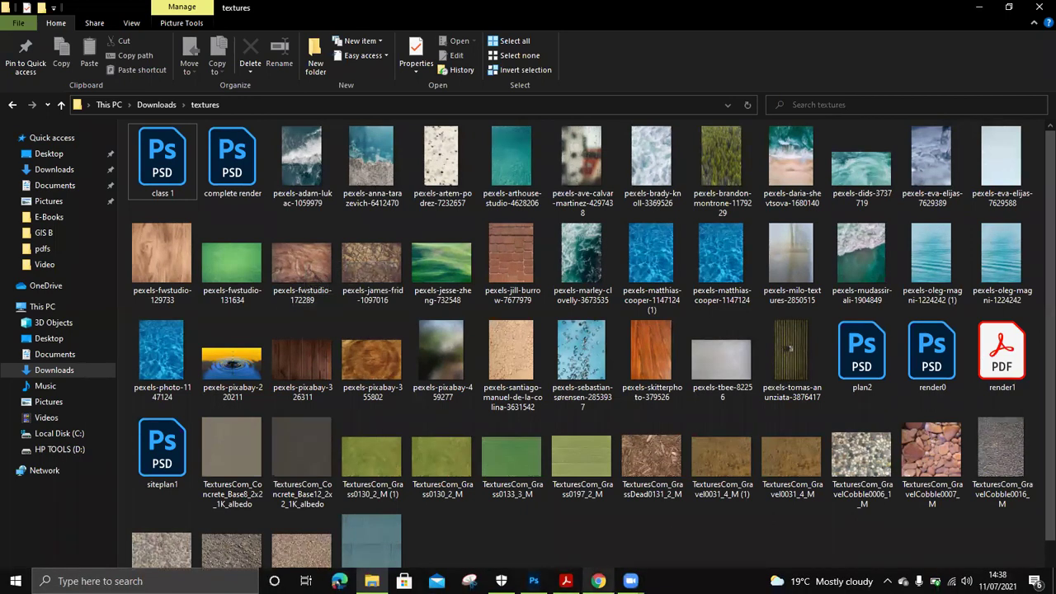
Close Untitled-2 and create a new A4 portrait document, 210×297 mm at 300 ppcm.
{"action": "left_click", "coordinate": [534, 581]}
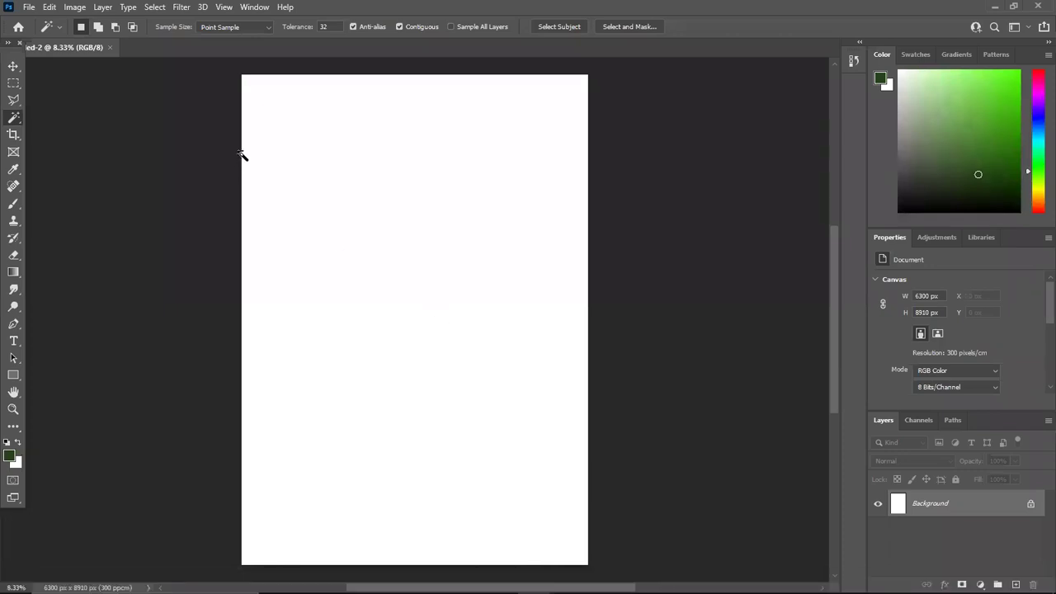
{"action": "left_click", "coordinate": [108, 47]}
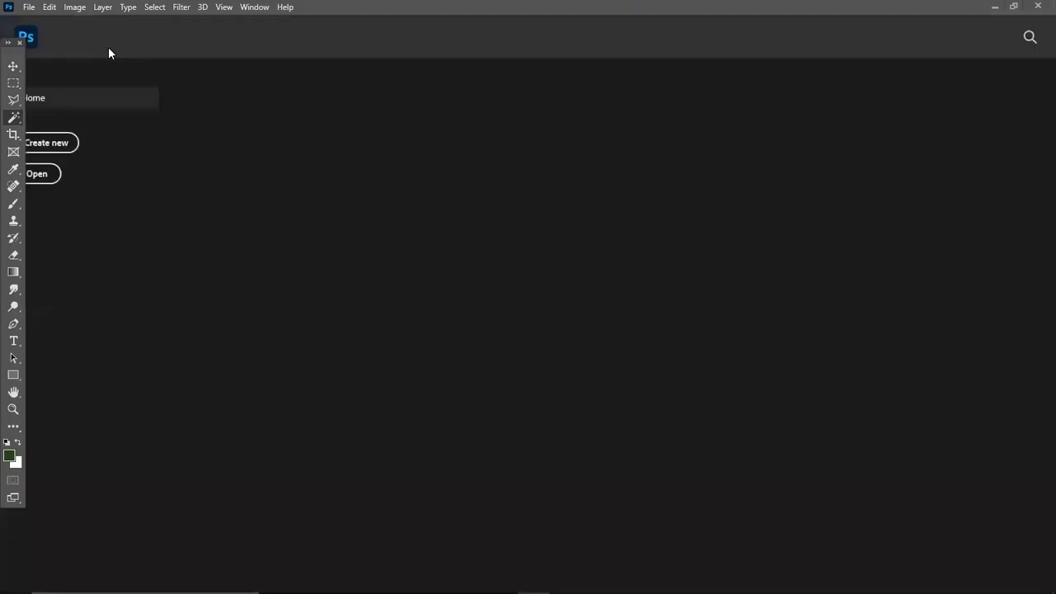
{"action": "left_click", "coordinate": [43, 151]}
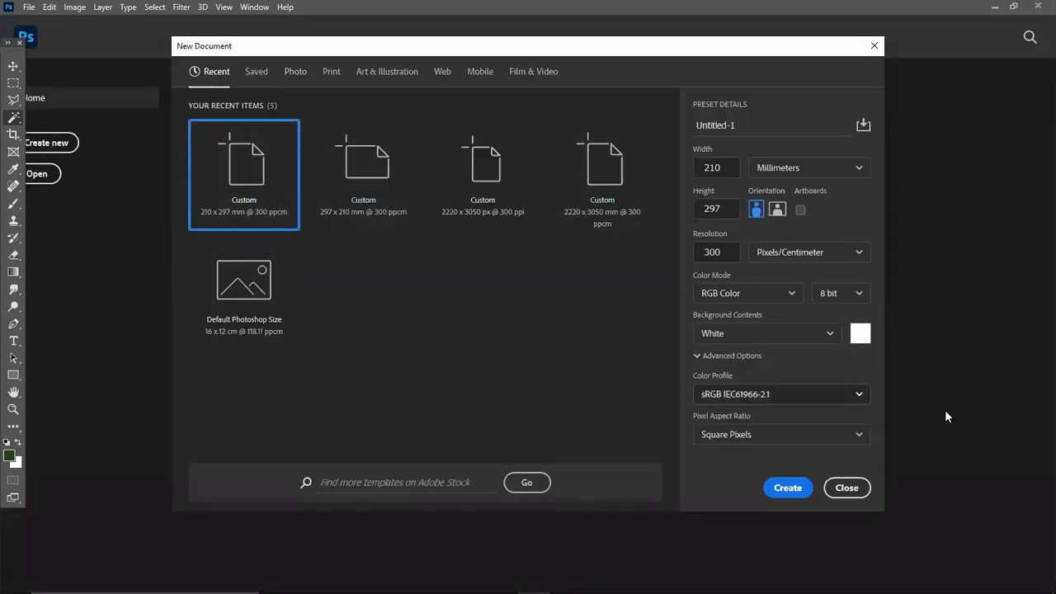
{"action": "left_click", "coordinate": [771, 488]}
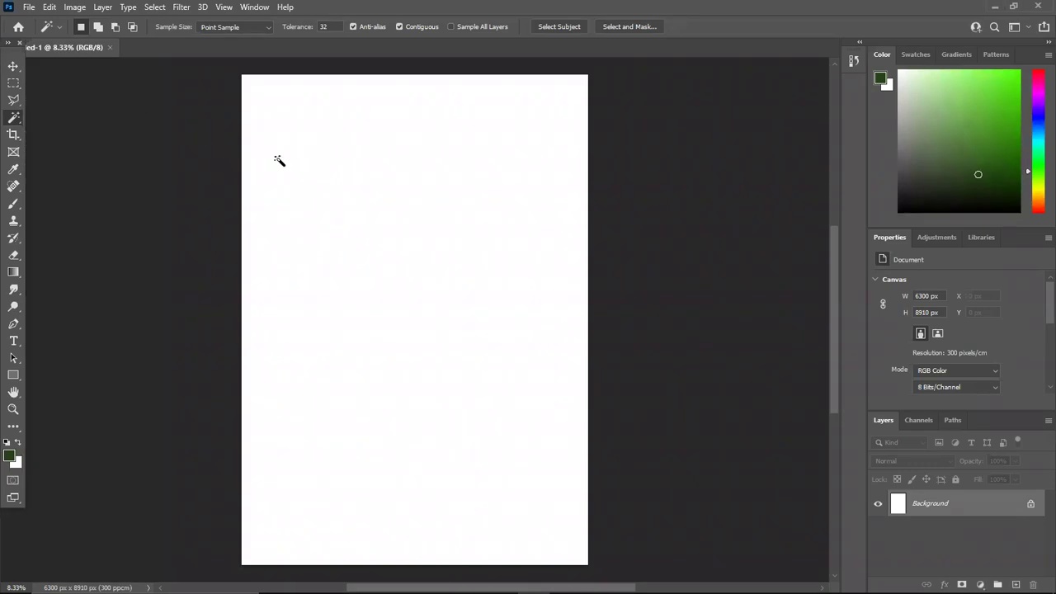
{"action": "left_click", "coordinate": [25, 8]}
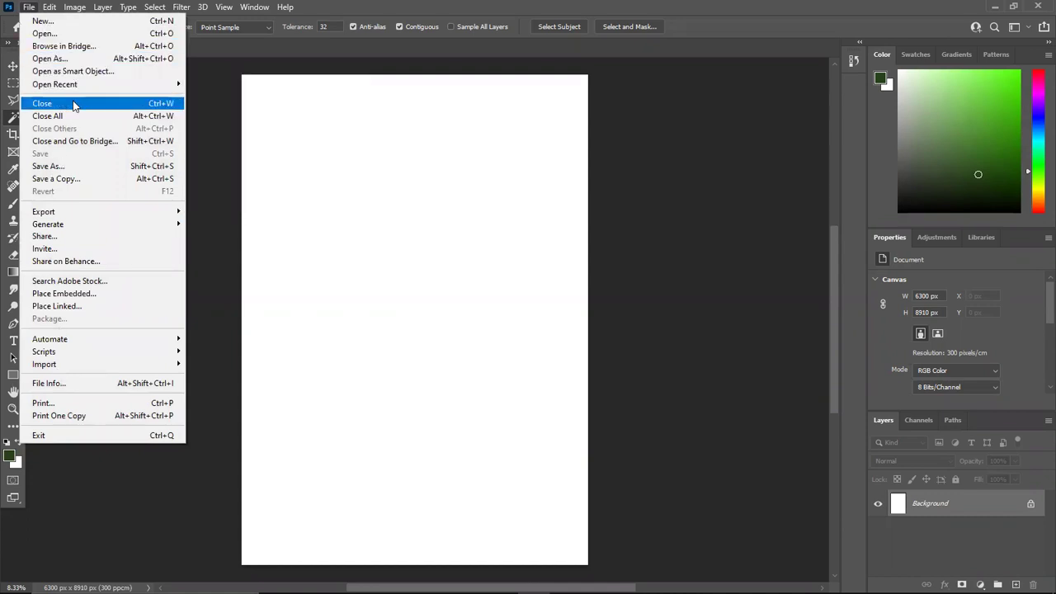
Save the blank A4 document as practice.psd in the Downloads textures folder.
{"action": "left_click", "coordinate": [44, 167]}
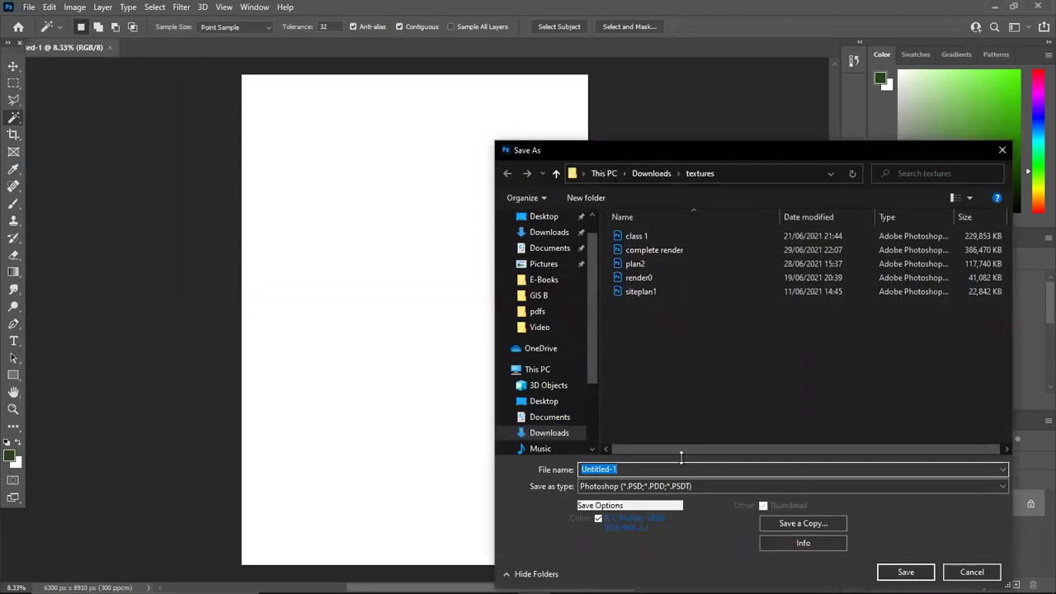
{"action": "type", "text": "t"}
{"action": "key", "text": "BackSpace"}
{"action": "type", "text": "practice"}
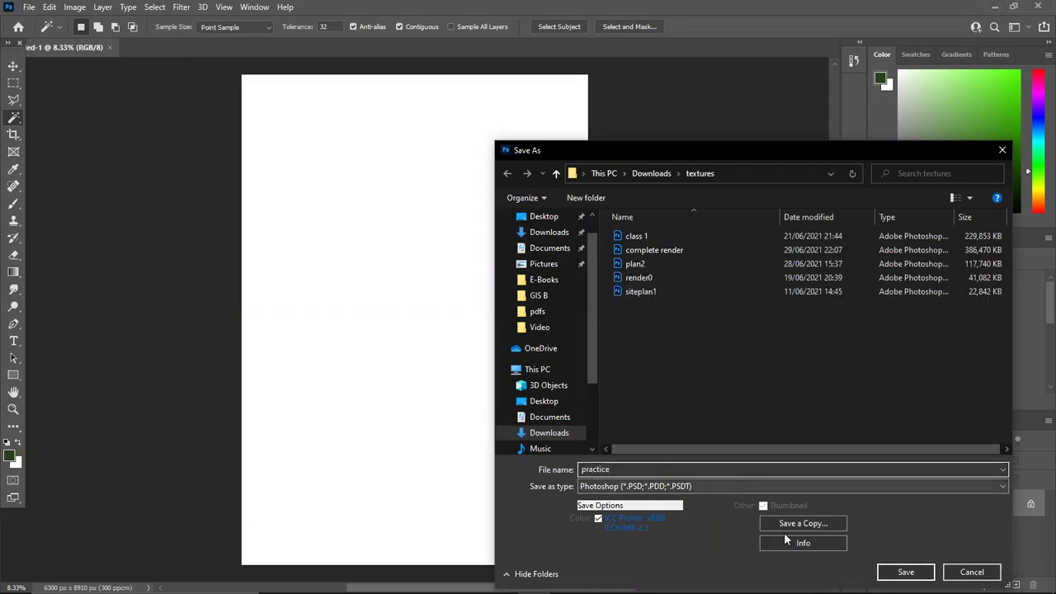
{"action": "key", "text": "Return"}
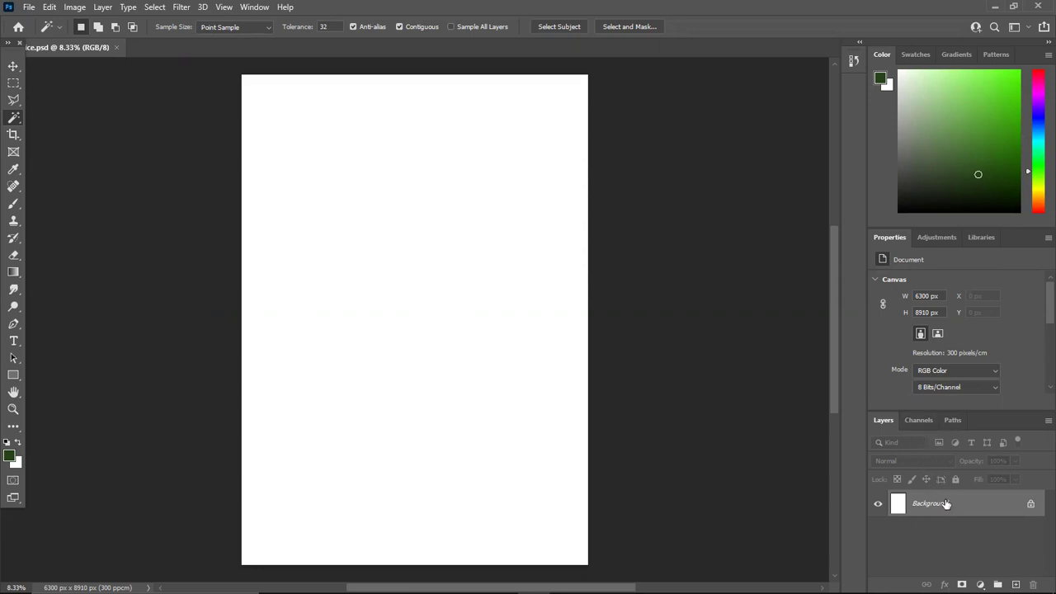
{"action": "left_click", "coordinate": [905, 420]}
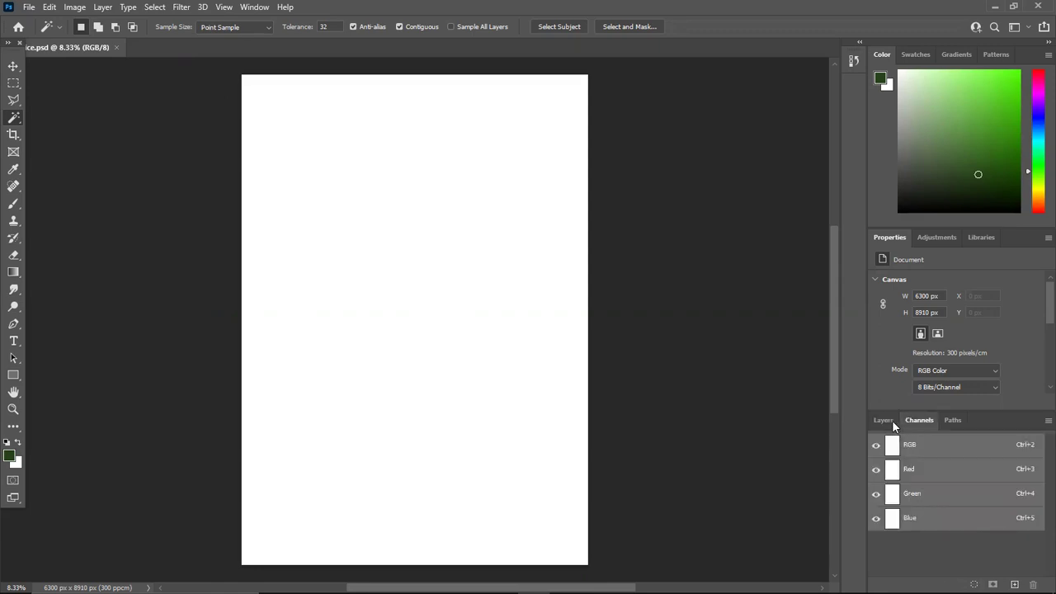
{"action": "left_click", "coordinate": [880, 420]}
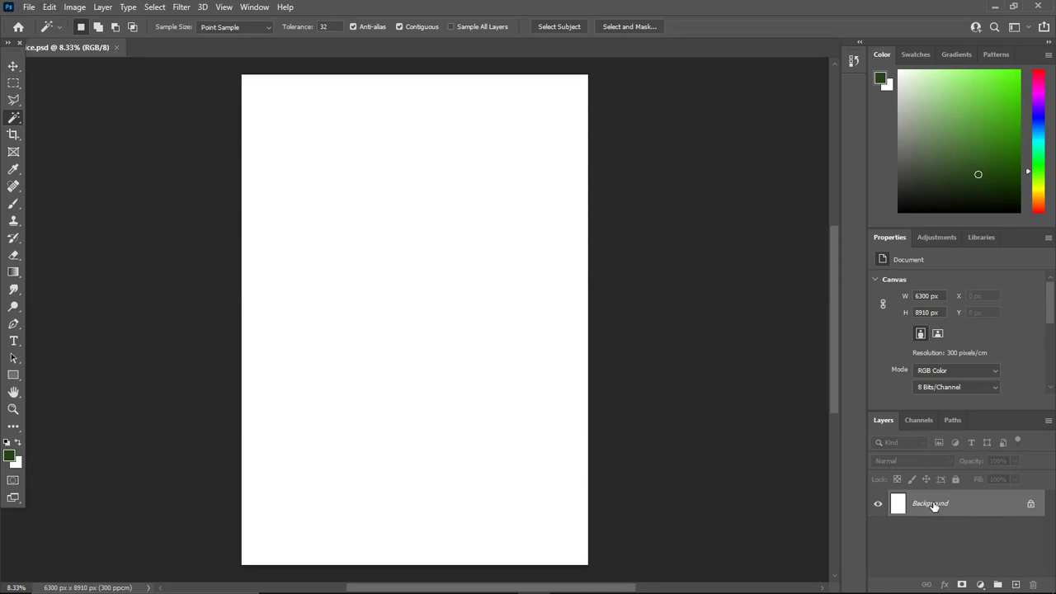
Place the kisumu 1111 PDF from Desktop\pdfs as a linked layer and commit it.
{"action": "left_click", "coordinate": [29, 6]}
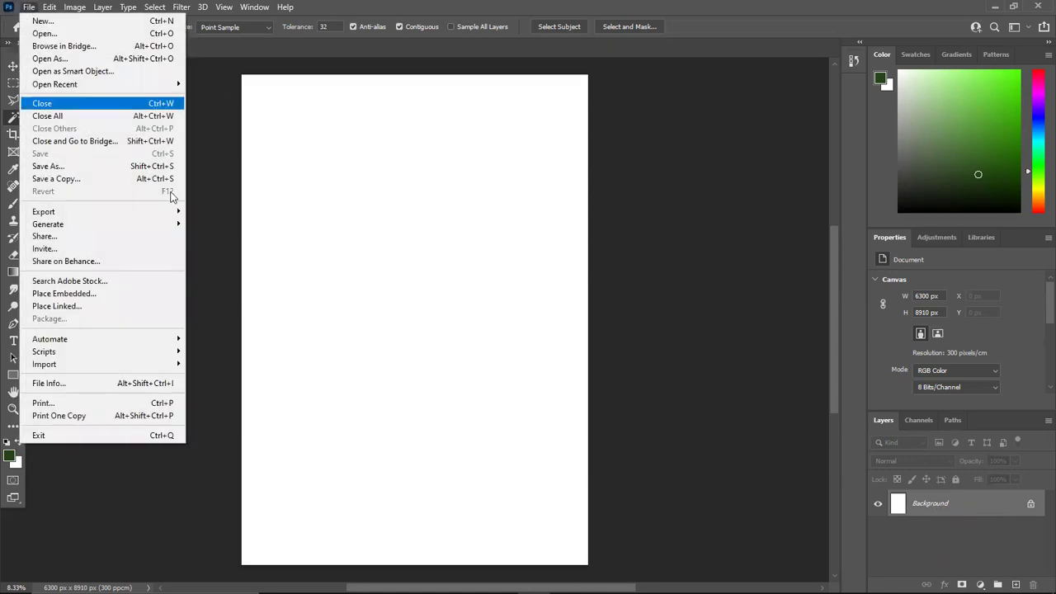
{"action": "left_click", "coordinate": [101, 306]}
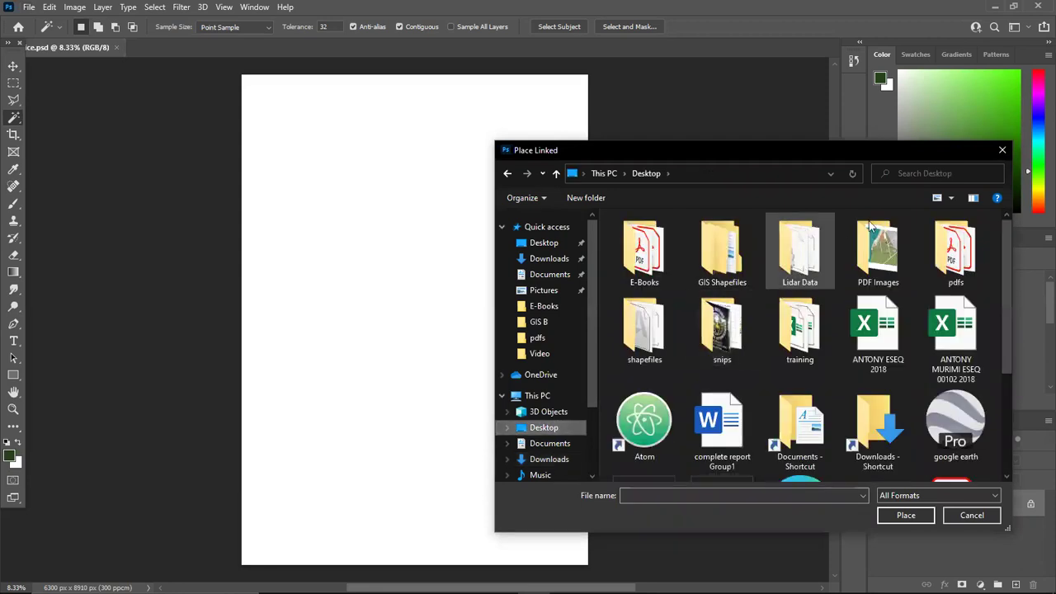
{"action": "double_click", "coordinate": [941, 248]}
{"action": "scroll", "coordinate": [778, 396], "scroll_direction": "down", "scroll_amount": 3}
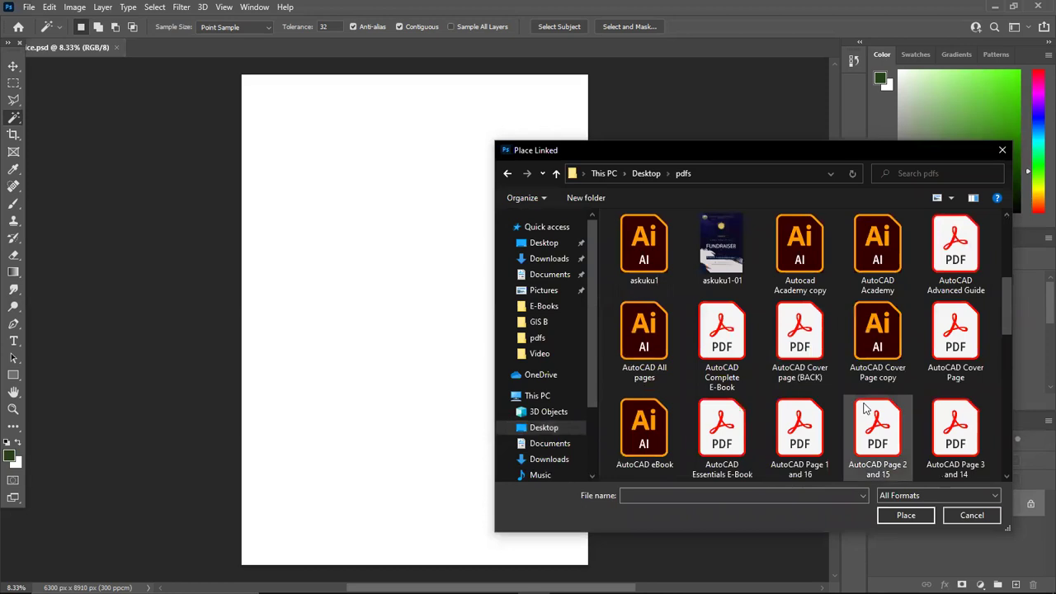
{"action": "scroll", "coordinate": [867, 410], "scroll_direction": "down", "scroll_amount": 3}
{"action": "left_click", "coordinate": [830, 461]}
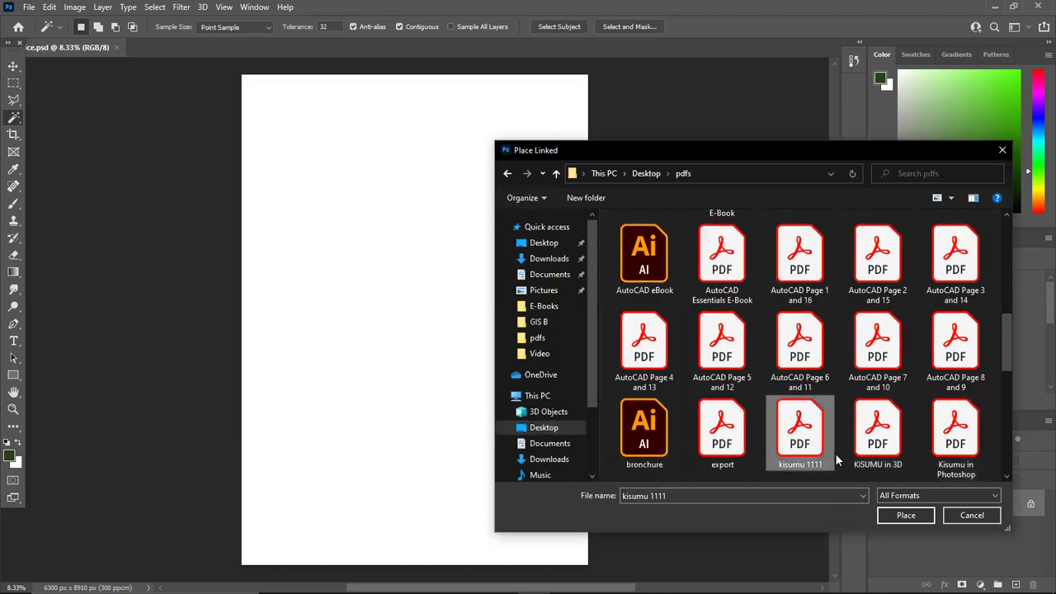
{"action": "left_click", "coordinate": [914, 518]}
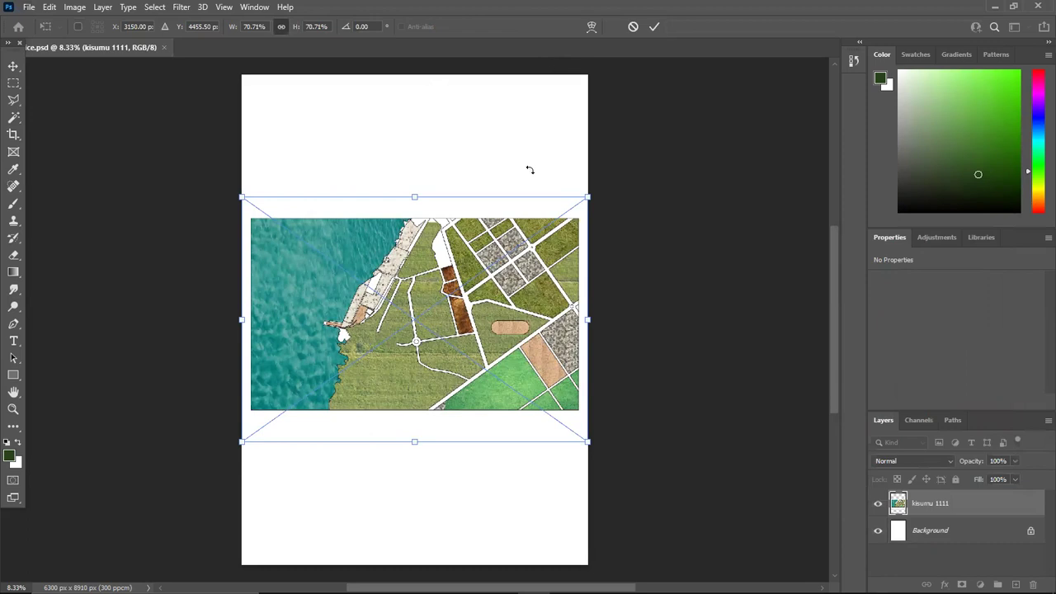
{"action": "left_click", "coordinate": [654, 27]}
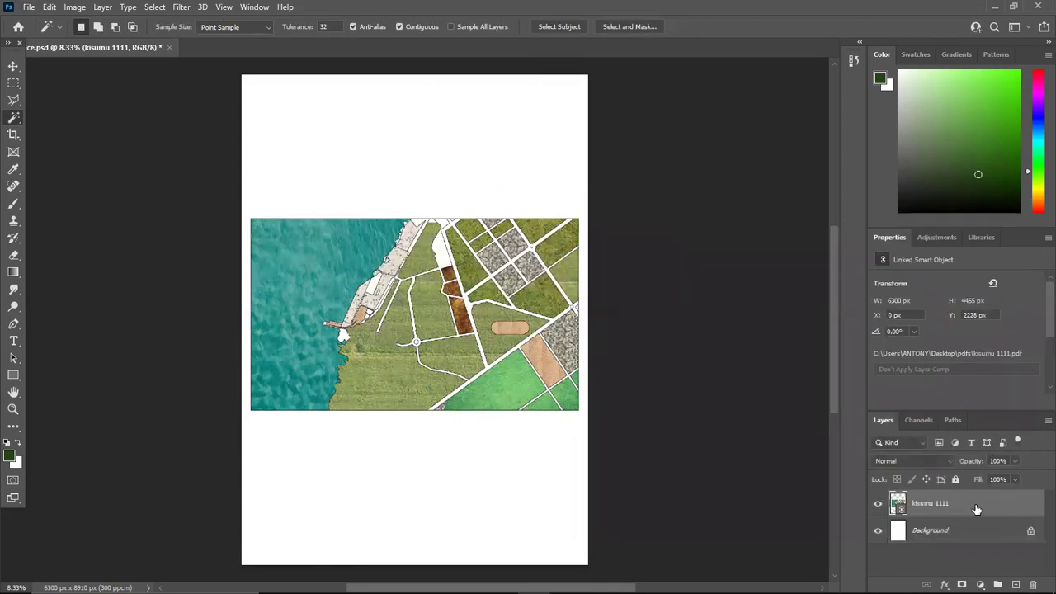
{"action": "right_click", "coordinate": [976, 509]}
Delete the kisumu 1111 layer and place page 1 of the Kisumu001 PDF as a linked layer.
{"action": "left_click", "coordinate": [829, 60]}
{"action": "left_click", "coordinate": [465, 231]}
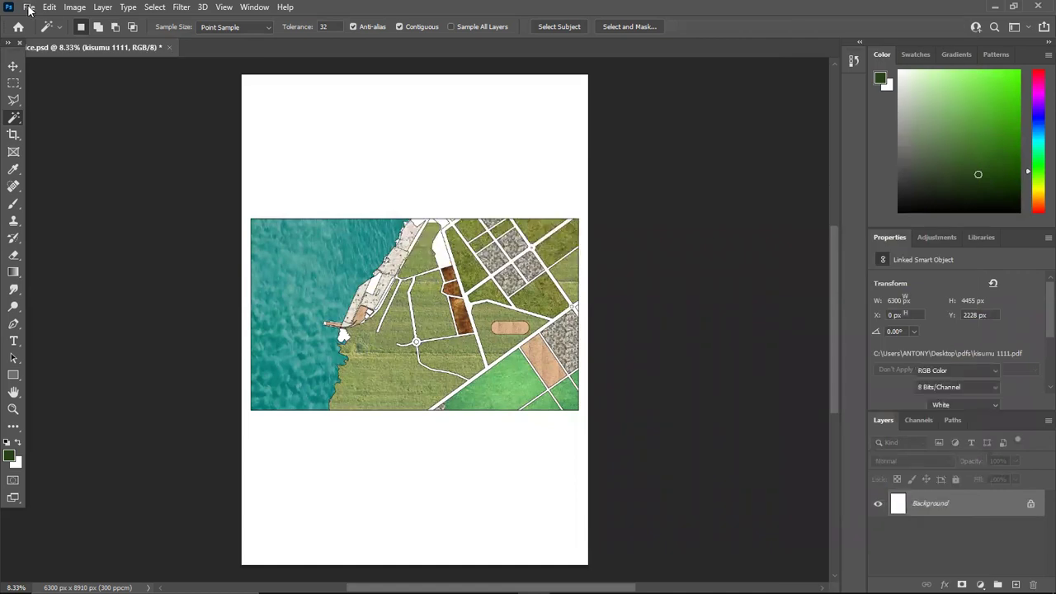
{"action": "left_click", "coordinate": [27, 8]}
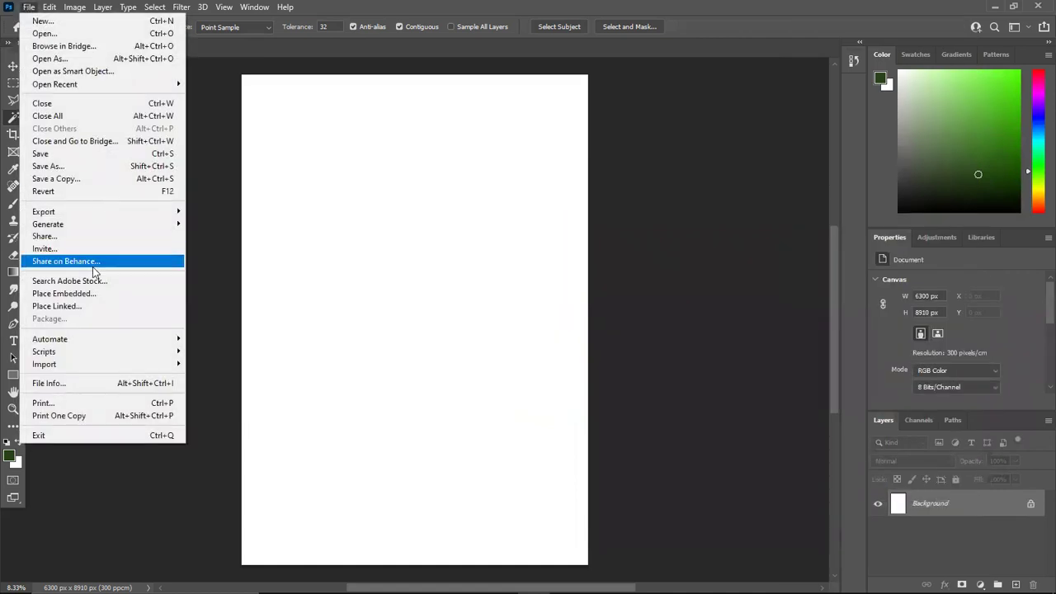
{"action": "left_click", "coordinate": [96, 309]}
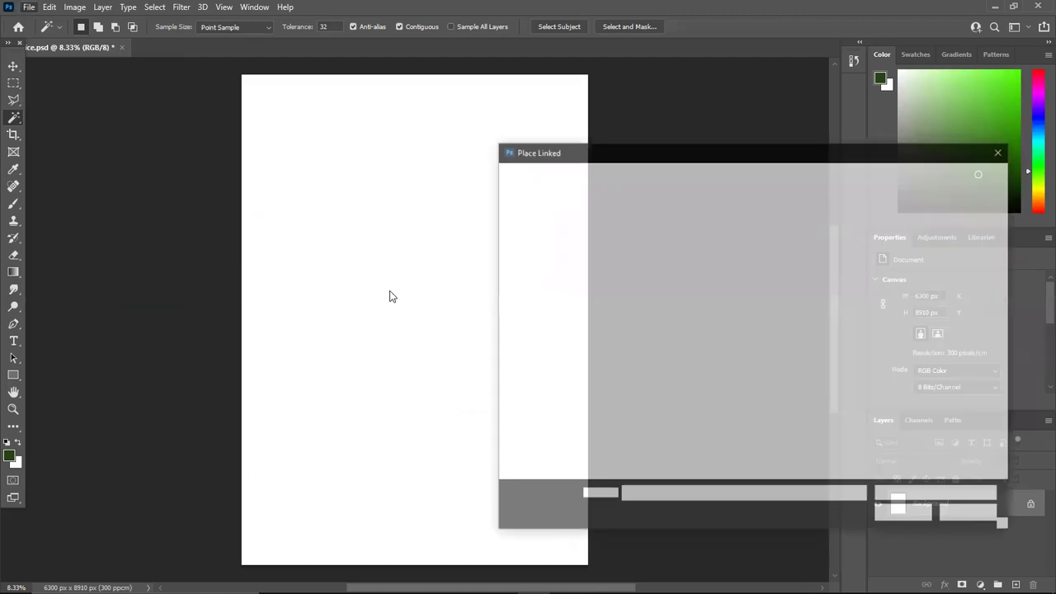
{"action": "scroll", "coordinate": [836, 407], "scroll_direction": "down", "scroll_amount": 2}
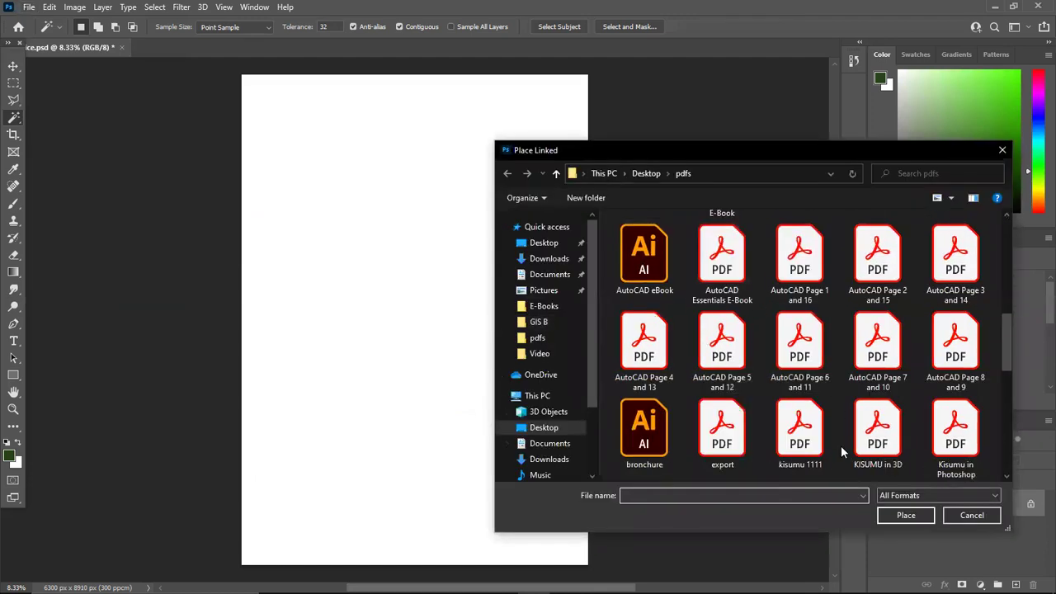
{"action": "scroll", "coordinate": [887, 437], "scroll_direction": "down", "scroll_amount": 2}
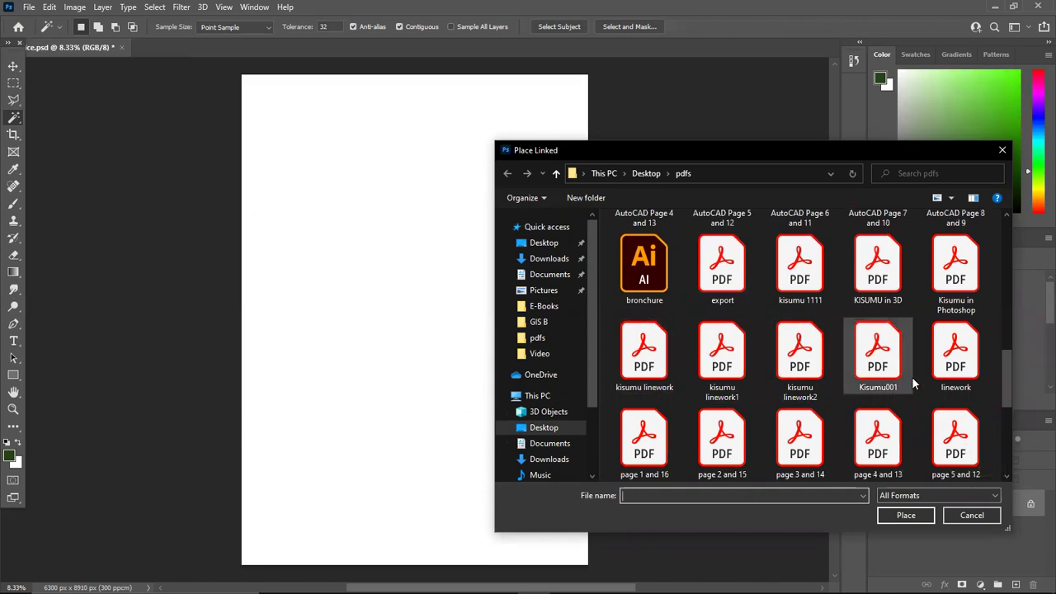
{"action": "left_click", "coordinate": [866, 367]}
{"action": "left_click", "coordinate": [907, 513]}
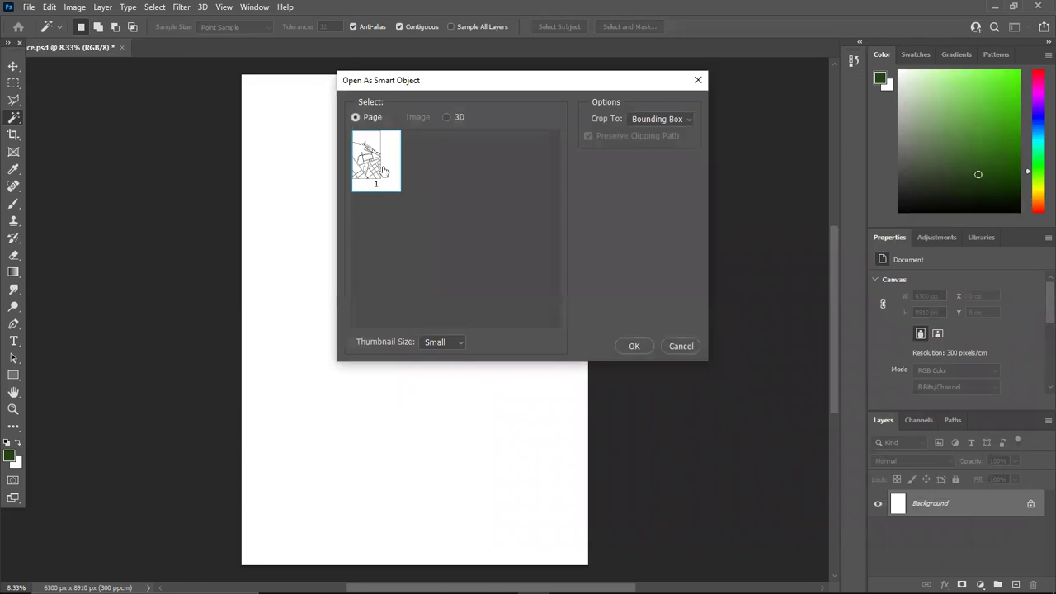
{"action": "left_click_drag", "start_coordinate": [419, 83], "coordinate": [350, 76]}
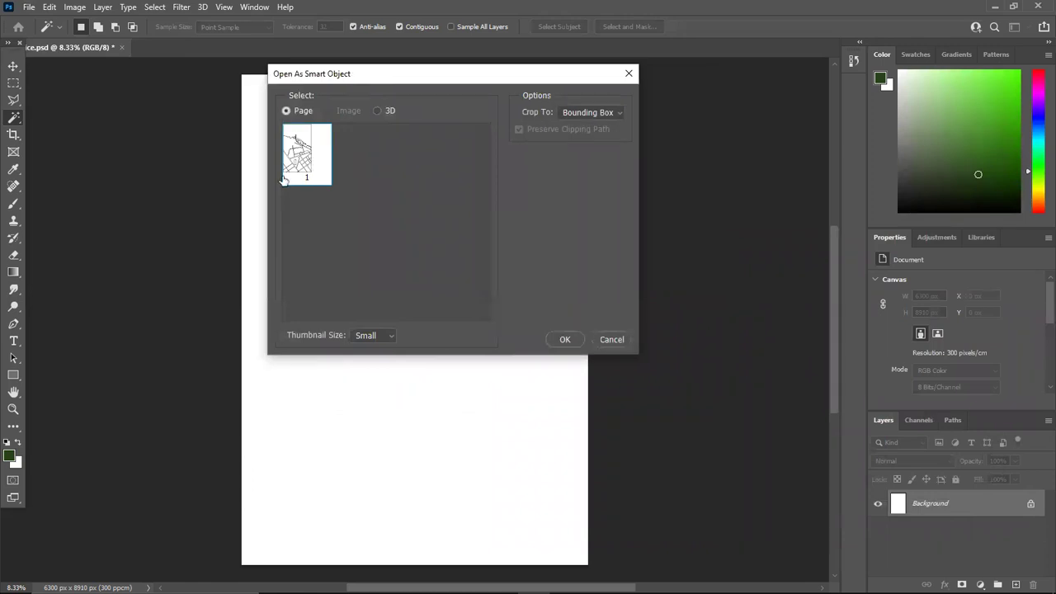
{"action": "left_click_drag", "start_coordinate": [310, 147], "coordinate": [302, 188]}
{"action": "left_click", "coordinate": [559, 340]}
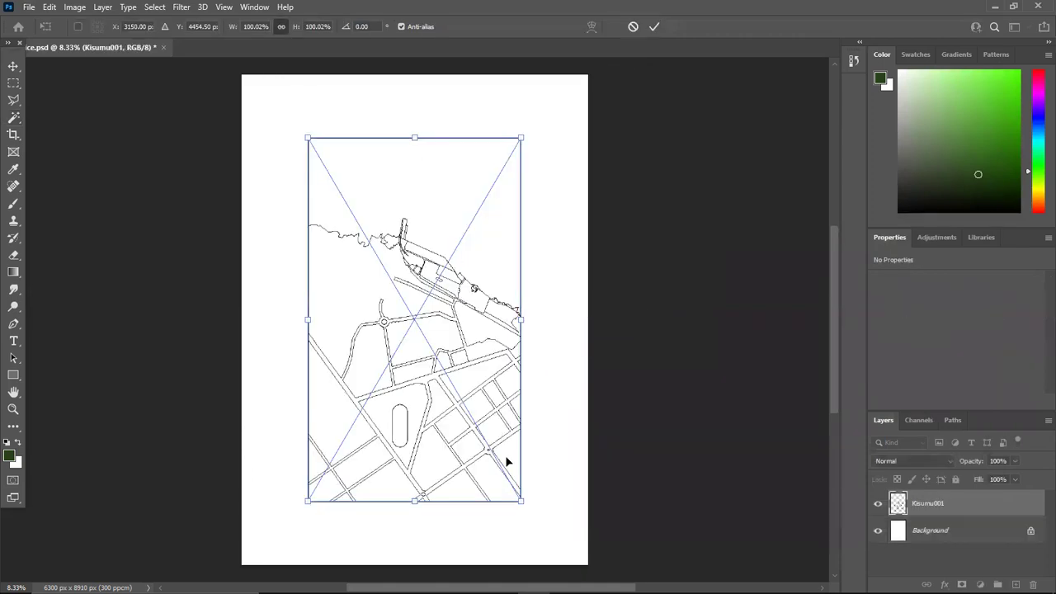
Scale the Kisumu001 map to about 133%, centre it on the page, and commit.
{"action": "left_click_drag", "start_coordinate": [521, 507], "coordinate": [558, 569]}
{"action": "left_click_drag", "start_coordinate": [309, 138], "coordinate": [262, 91]}
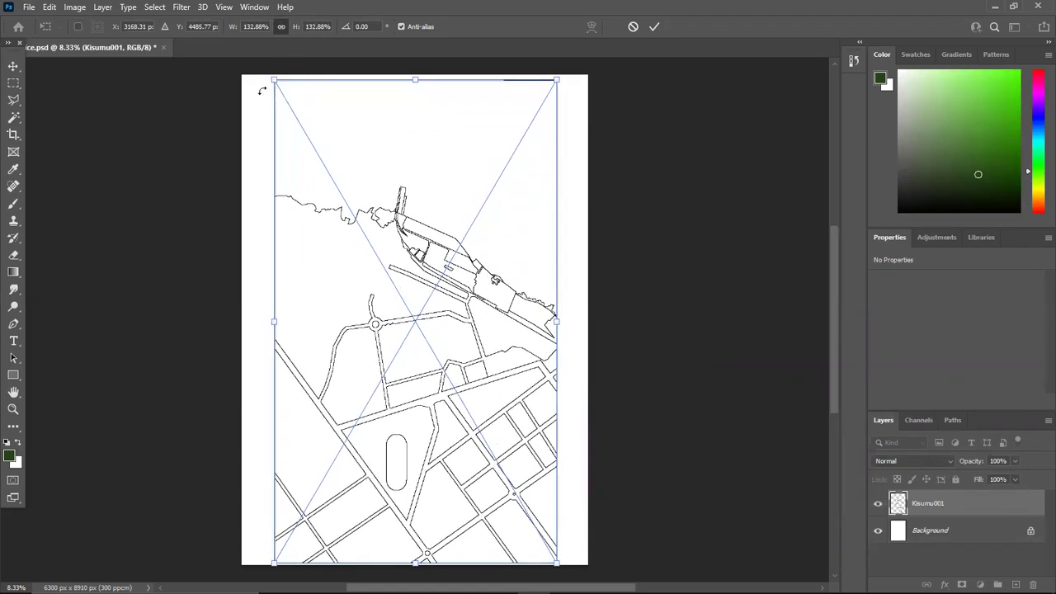
{"action": "left_click_drag", "start_coordinate": [363, 163], "coordinate": [364, 165]}
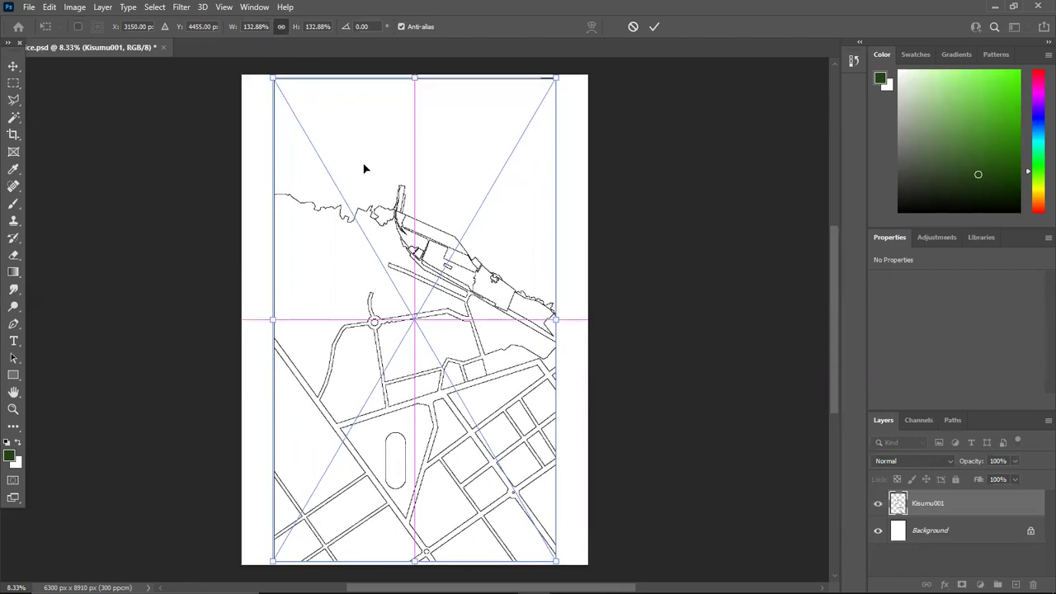
{"action": "left_click", "coordinate": [656, 28]}
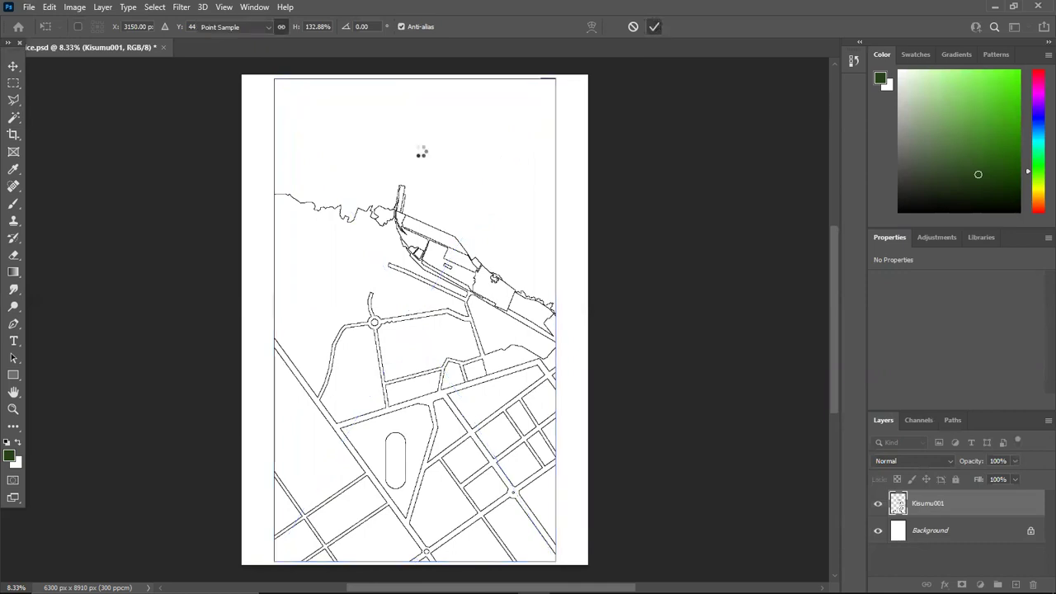
{"action": "key", "text": "w"}
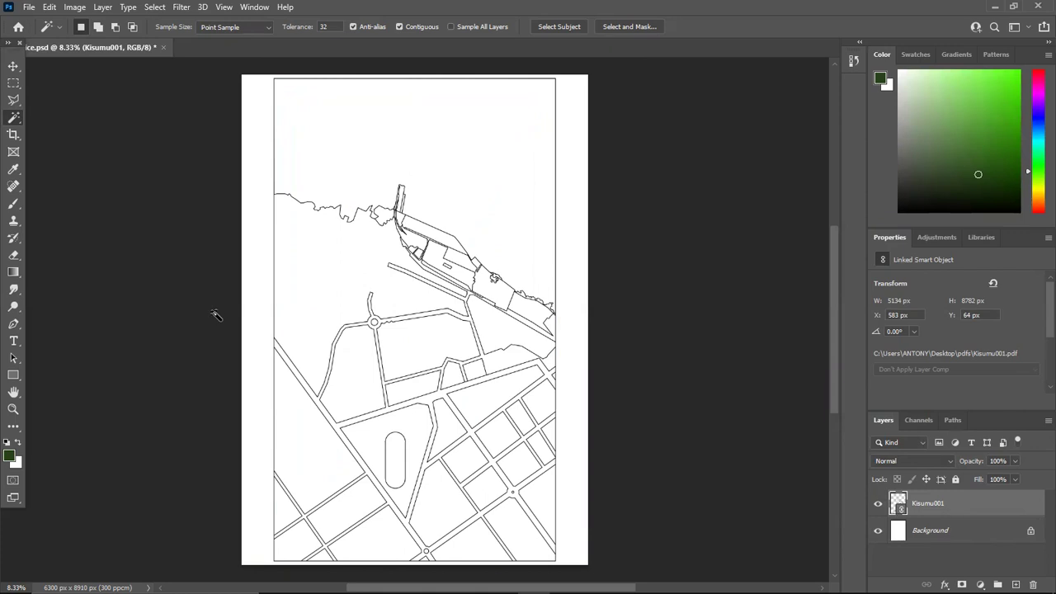
Briefly hide and reshow the Kisumu001 map layer, keeping the sea area selected.
{"action": "left_click", "coordinate": [879, 504]}
{"action": "left_click", "coordinate": [879, 504]}
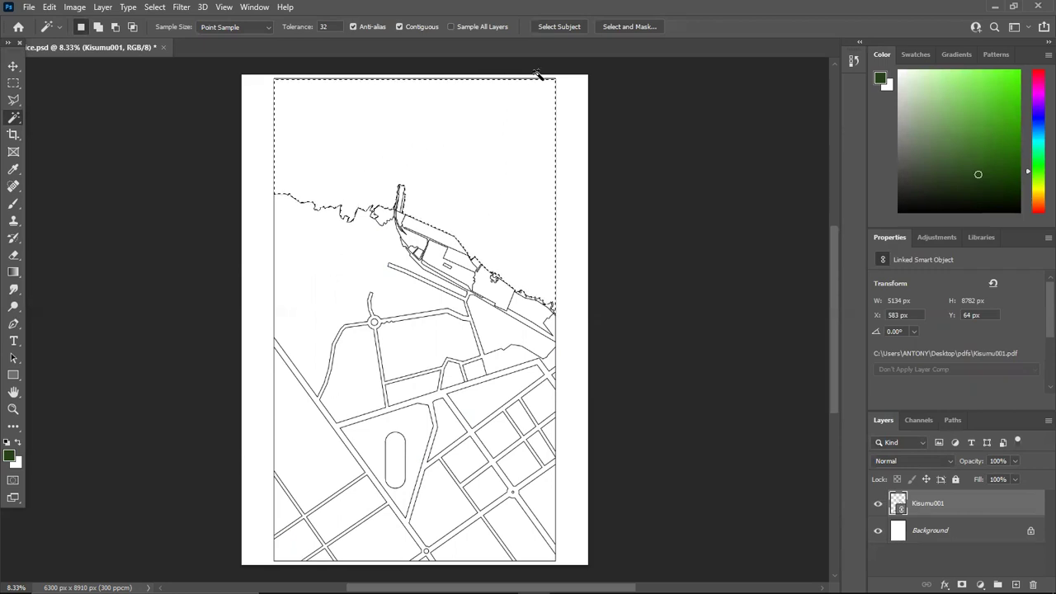
{"action": "left_click", "coordinate": [27, 7]}
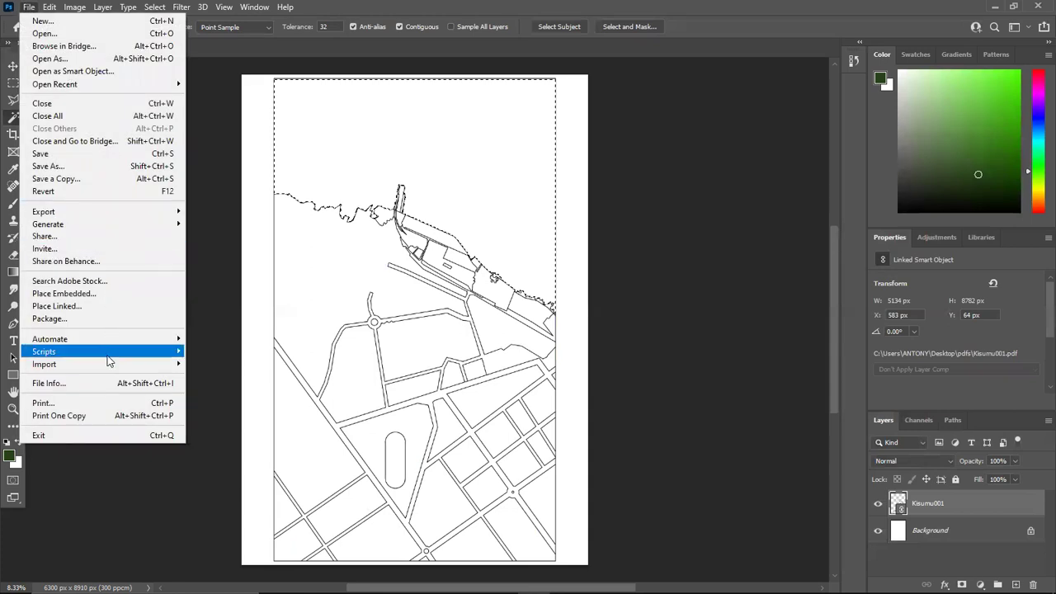
Place pexels-arthouse-studio-4628206 from Downloads\textures as a linked water layer.
{"action": "left_click", "coordinate": [110, 308]}
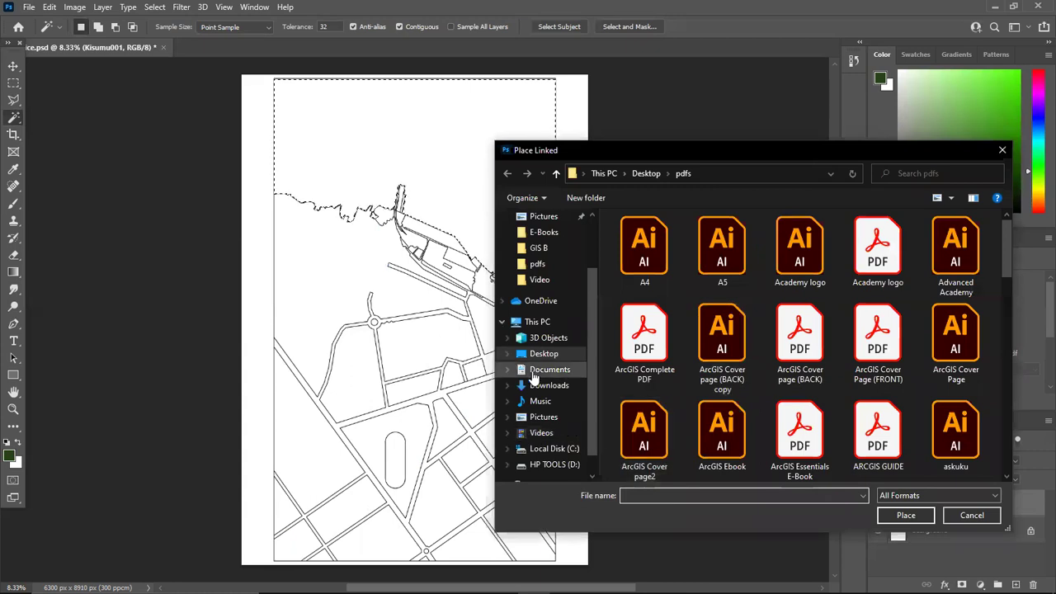
{"action": "left_click", "coordinate": [544, 385]}
{"action": "scroll", "coordinate": [724, 386], "scroll_direction": "down", "scroll_amount": 5}
{"action": "scroll", "coordinate": [724, 386], "scroll_direction": "down", "scroll_amount": 1}
{"action": "scroll", "coordinate": [720, 373], "scroll_direction": "up", "scroll_amount": 5}
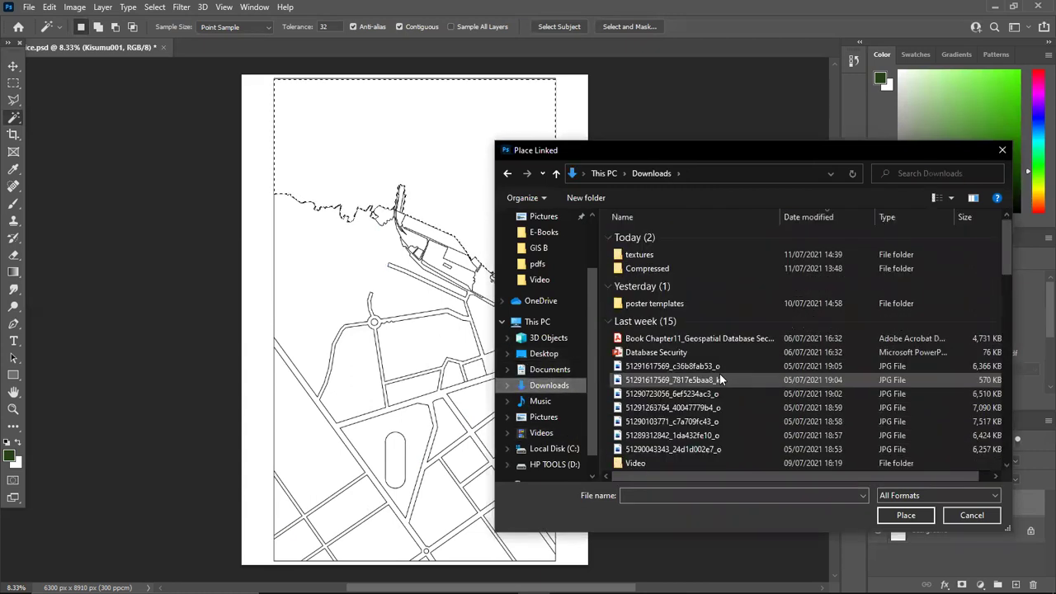
{"action": "double_click", "coordinate": [655, 259]}
{"action": "left_click", "coordinate": [666, 336]}
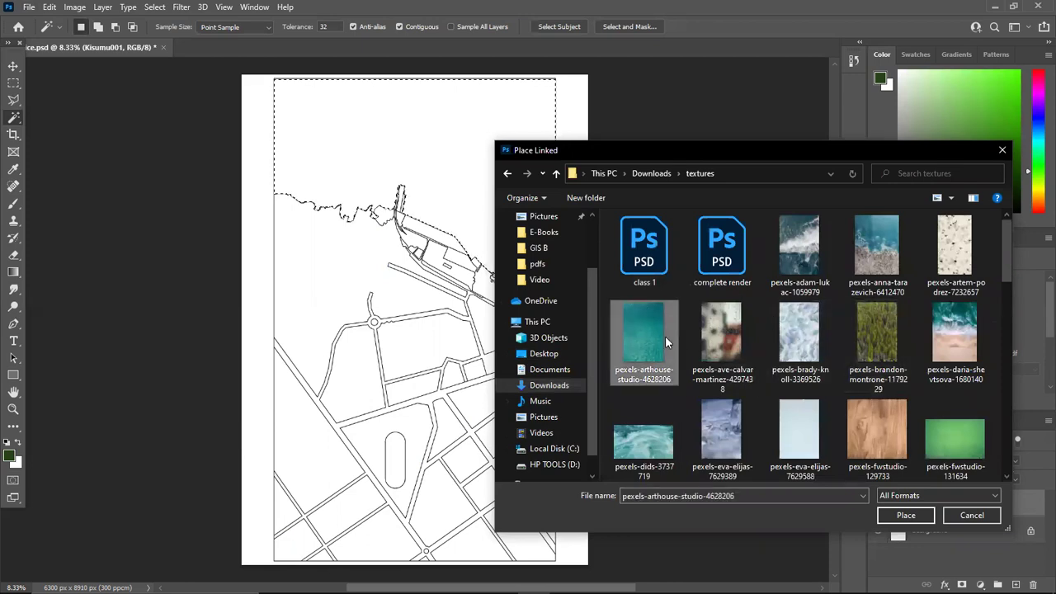
{"action": "left_click", "coordinate": [908, 515]}
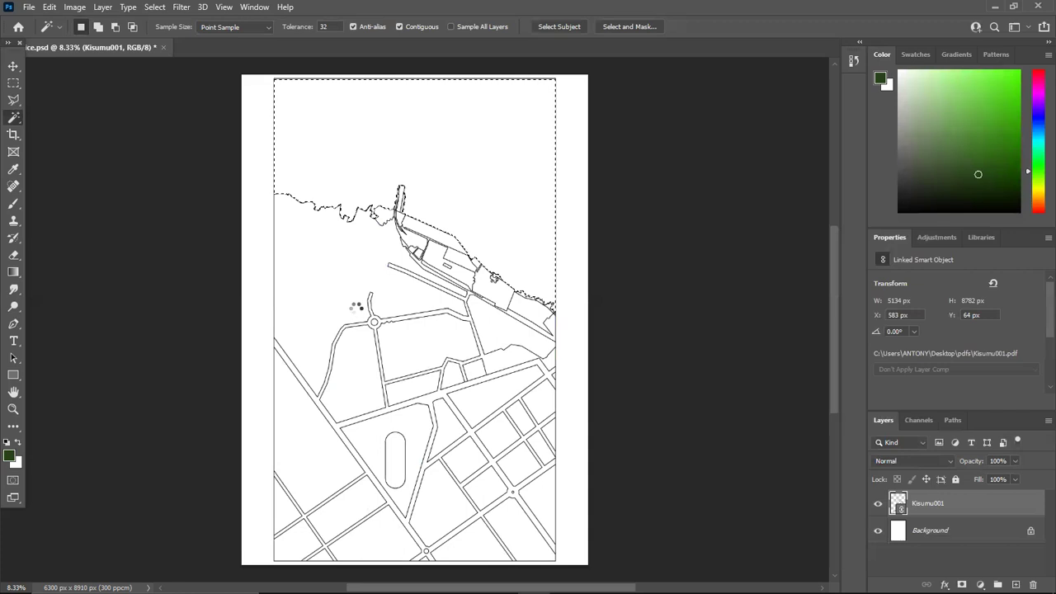
Position the water image to cover the whole page and commit the placement.
{"action": "scroll", "coordinate": [370, 306], "scroll_direction": "up", "scroll_amount": 3}
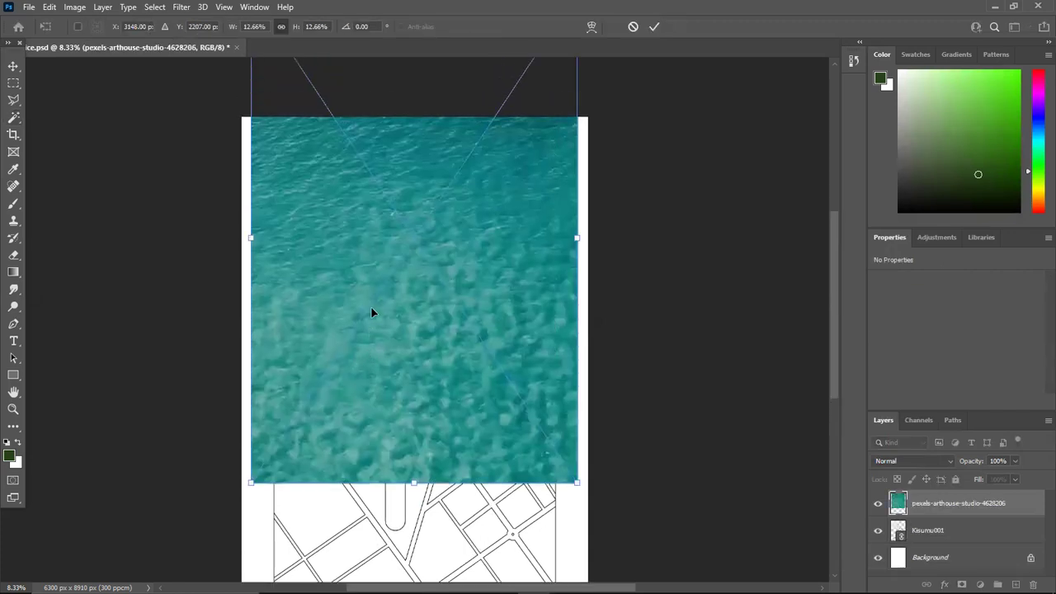
{"action": "left_click_drag", "start_coordinate": [416, 202], "coordinate": [417, 320]}
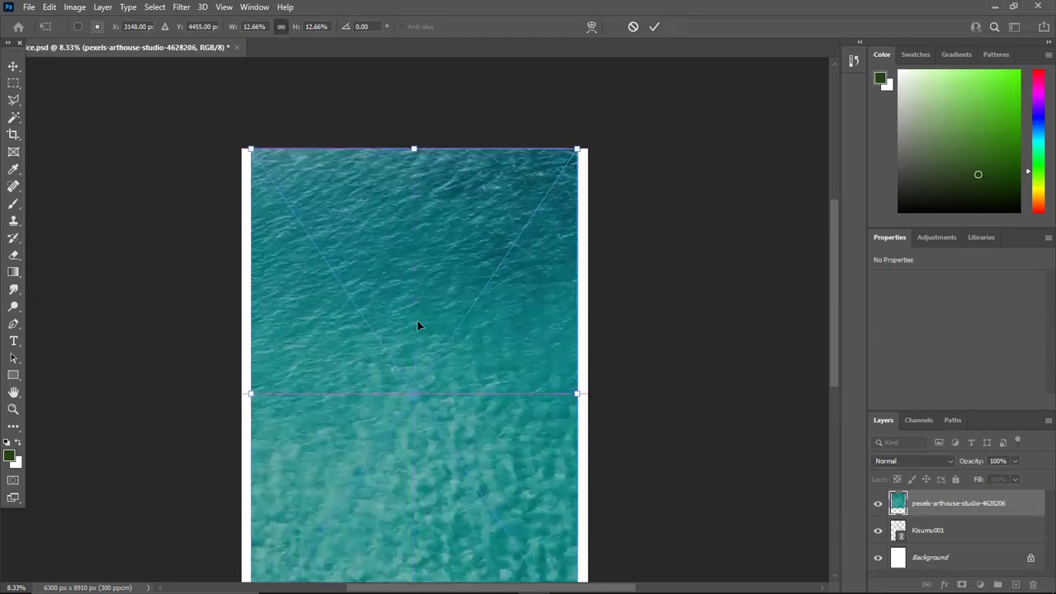
{"action": "scroll", "coordinate": [412, 218], "scroll_direction": "down", "scroll_amount": 3}
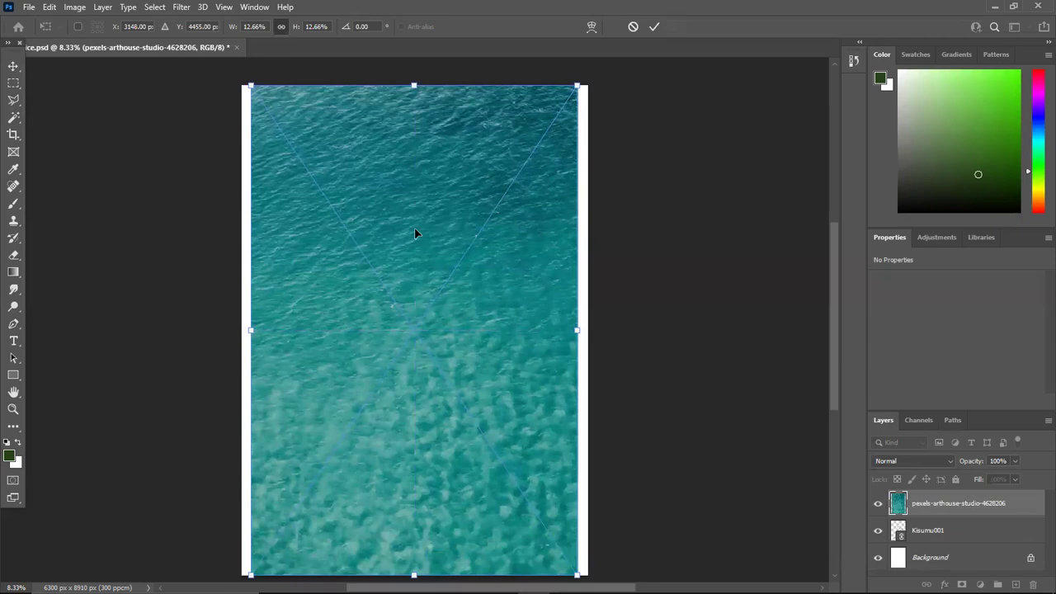
{"action": "scroll", "coordinate": [414, 234], "scroll_direction": "down", "scroll_amount": 1}
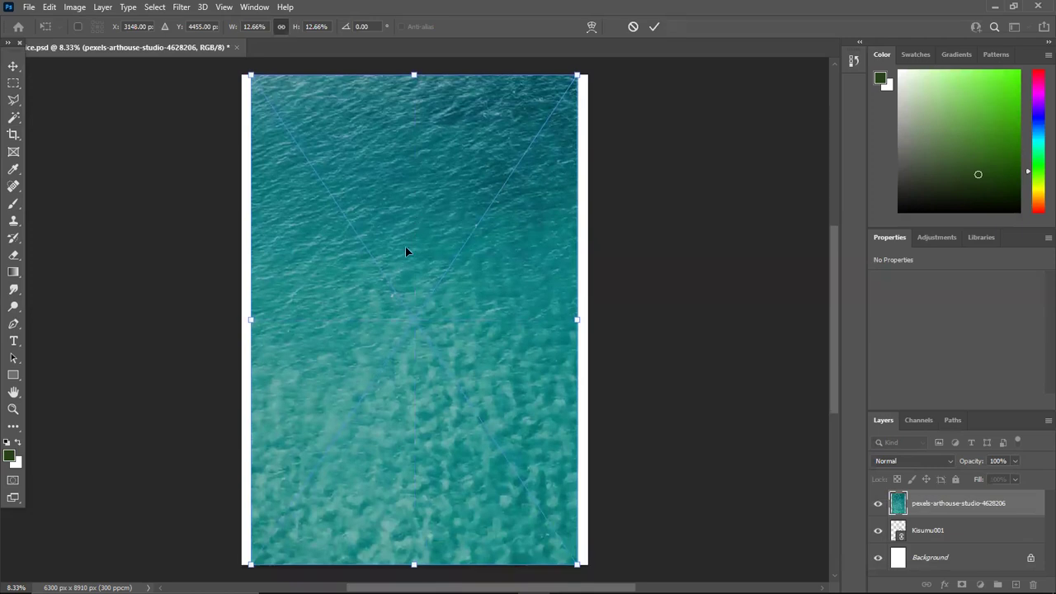
{"action": "scroll", "coordinate": [405, 247], "scroll_direction": "up", "scroll_amount": 2}
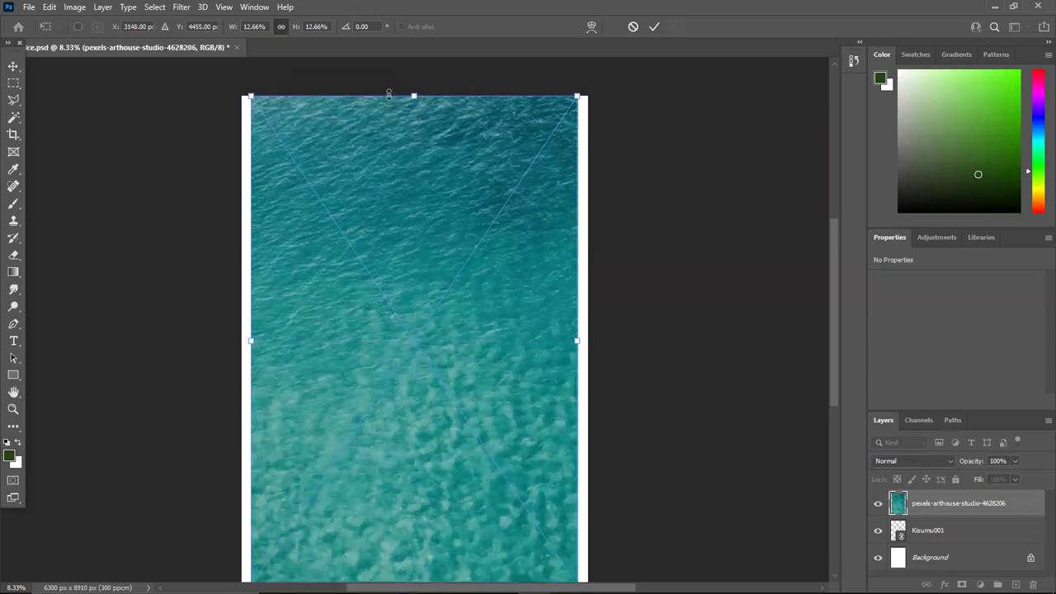
{"action": "left_click_drag", "start_coordinate": [431, 202], "coordinate": [425, 344]}
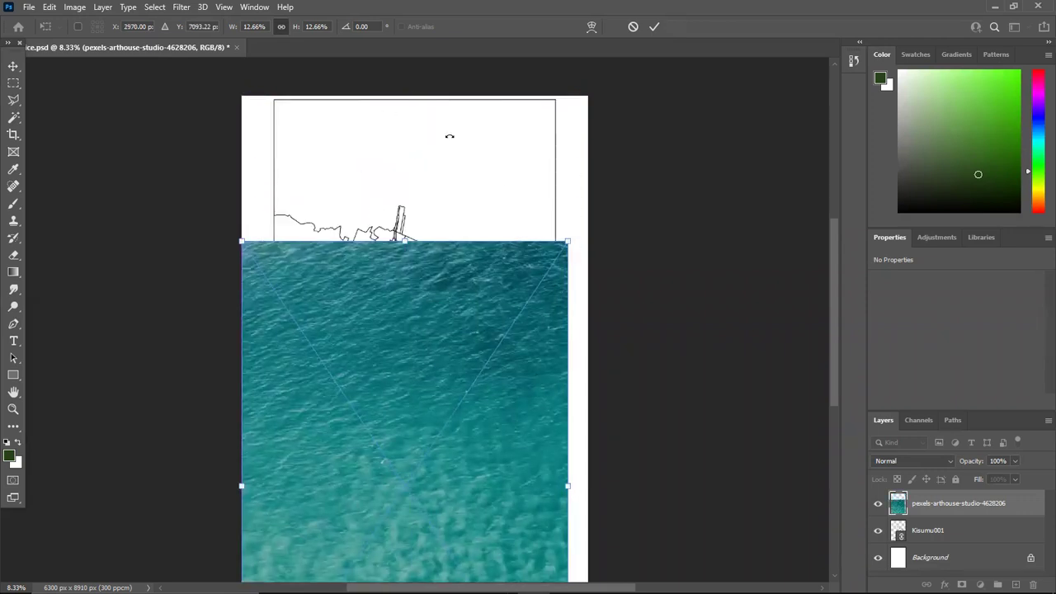
{"action": "left_click_drag", "start_coordinate": [442, 395], "coordinate": [448, 251]}
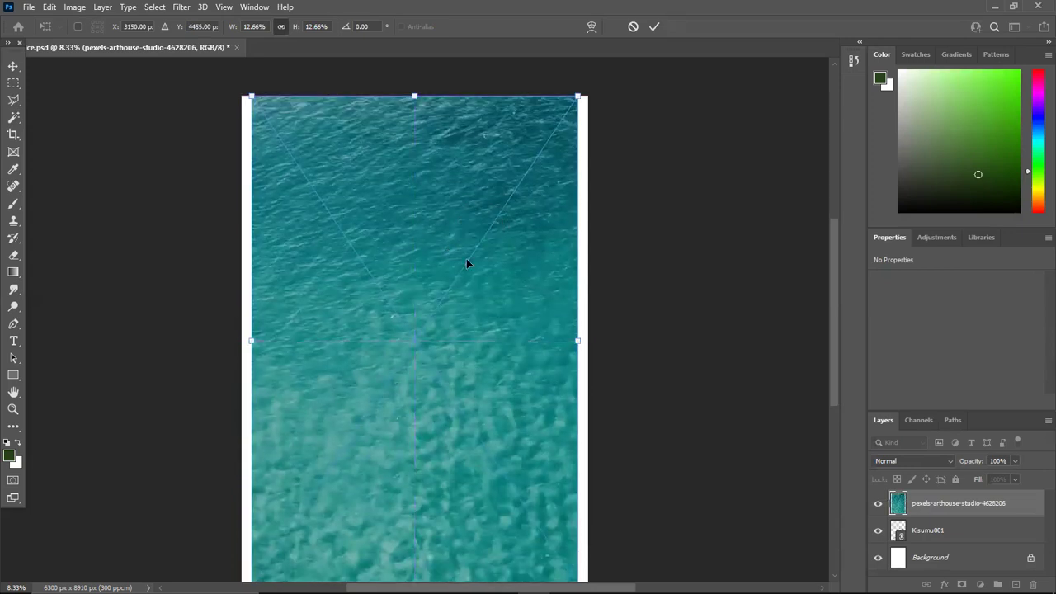
{"action": "left_click", "coordinate": [654, 26]}
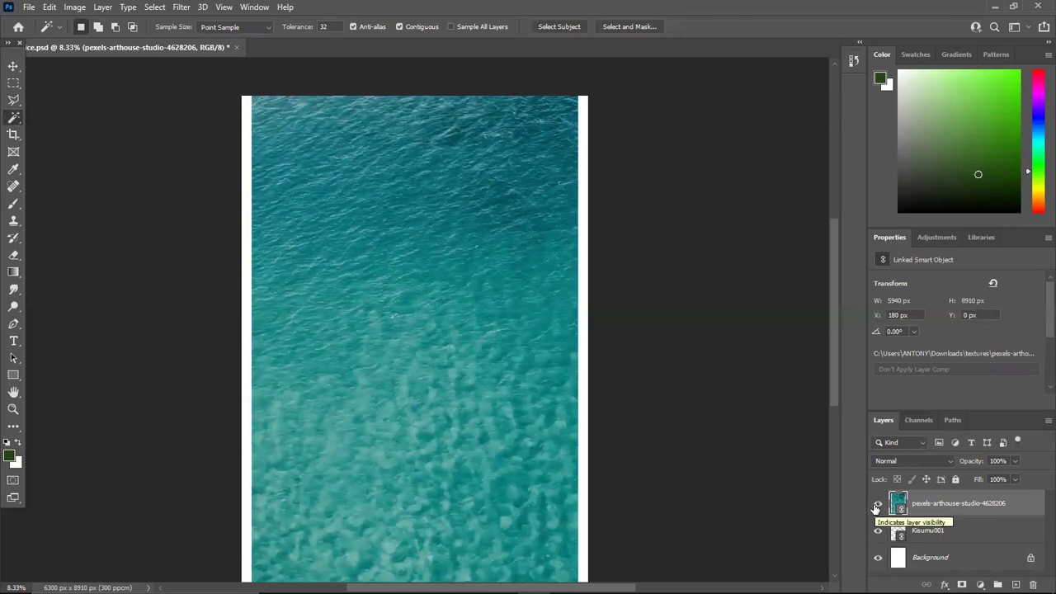
Rasterize the pexels-arthouse-studio-4628206 water layer after checking it against the map.
{"action": "left_click", "coordinate": [877, 505]}
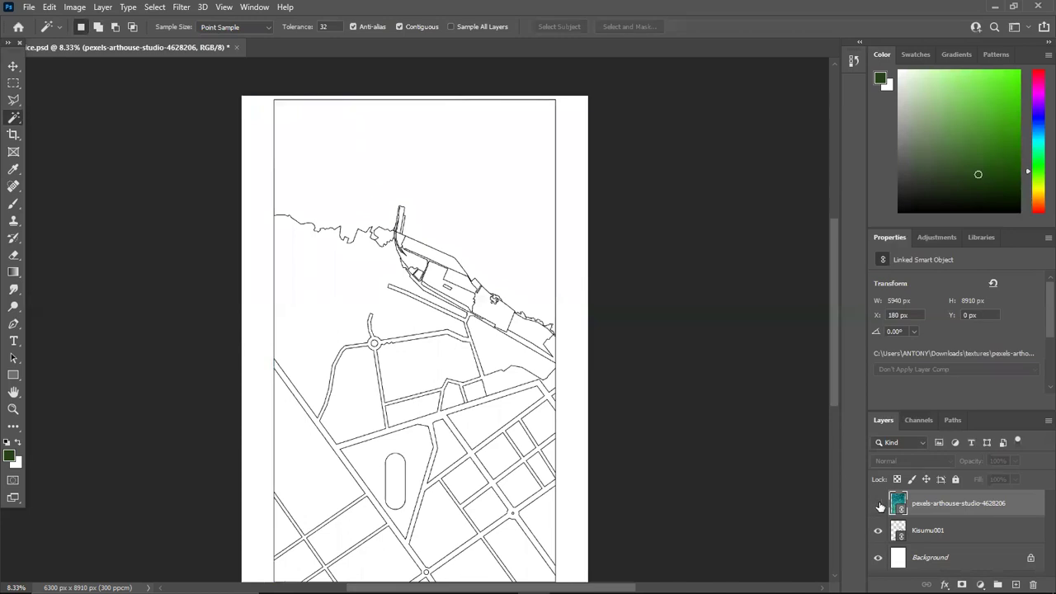
{"action": "left_click", "coordinate": [879, 504]}
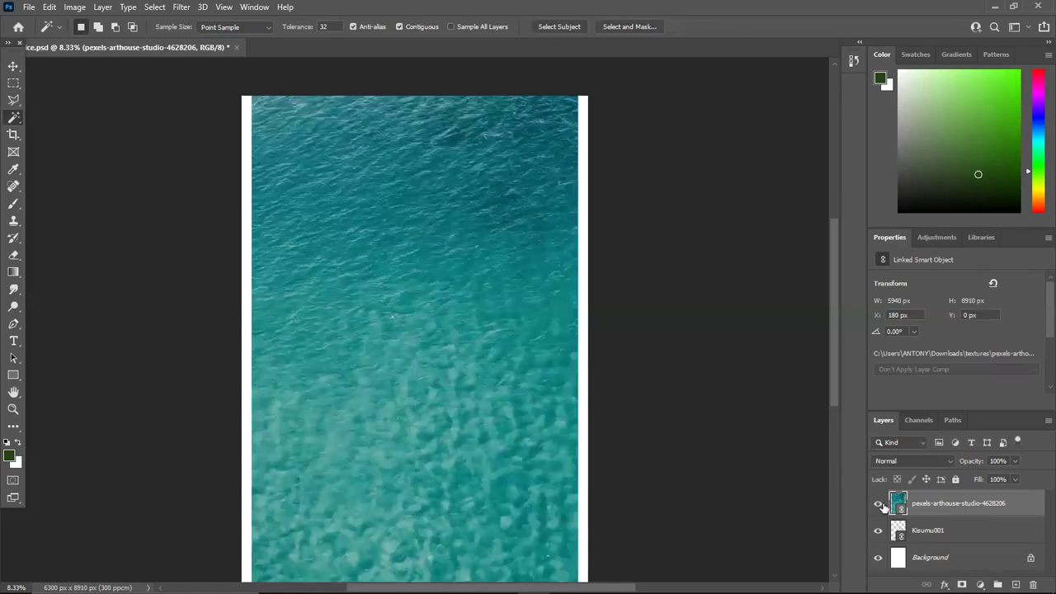
{"action": "right_click", "coordinate": [940, 503]}
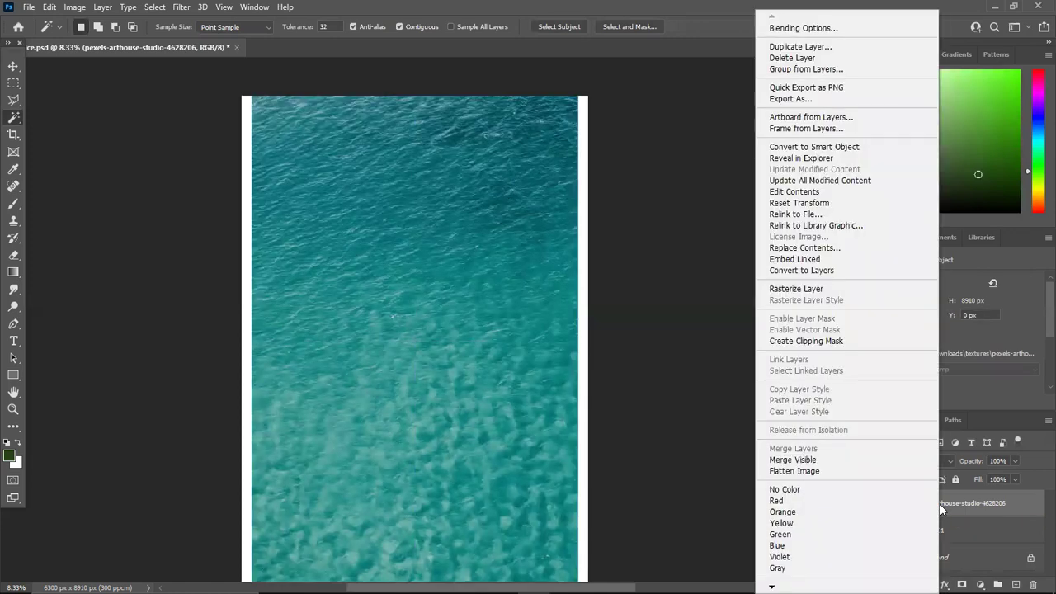
{"action": "left_click", "coordinate": [797, 290]}
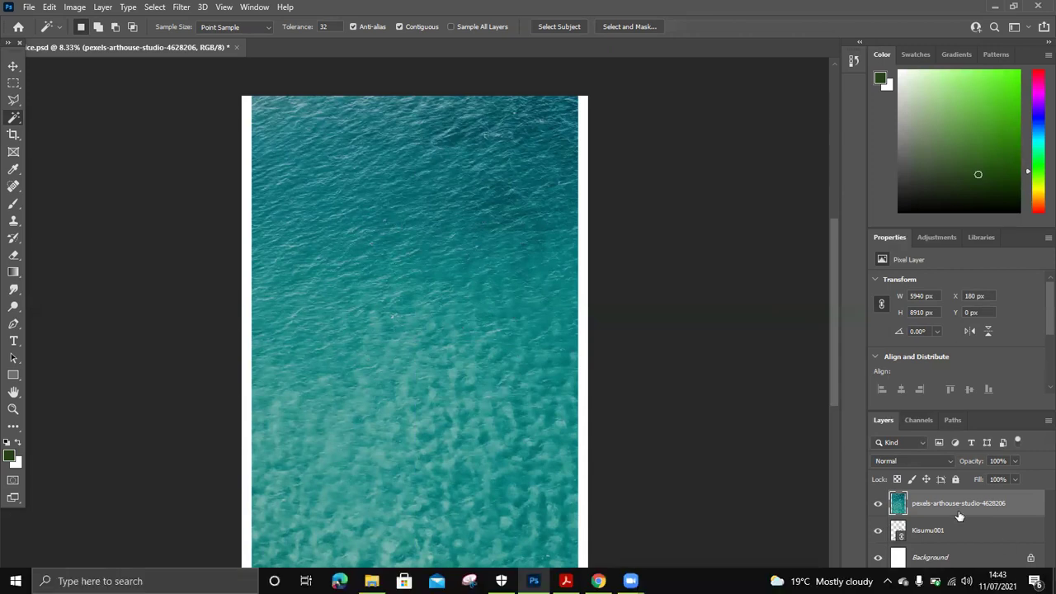
Deselect, hide the water layer, and make Kisumu001 the active layer.
{"action": "left_click", "coordinate": [877, 503]}
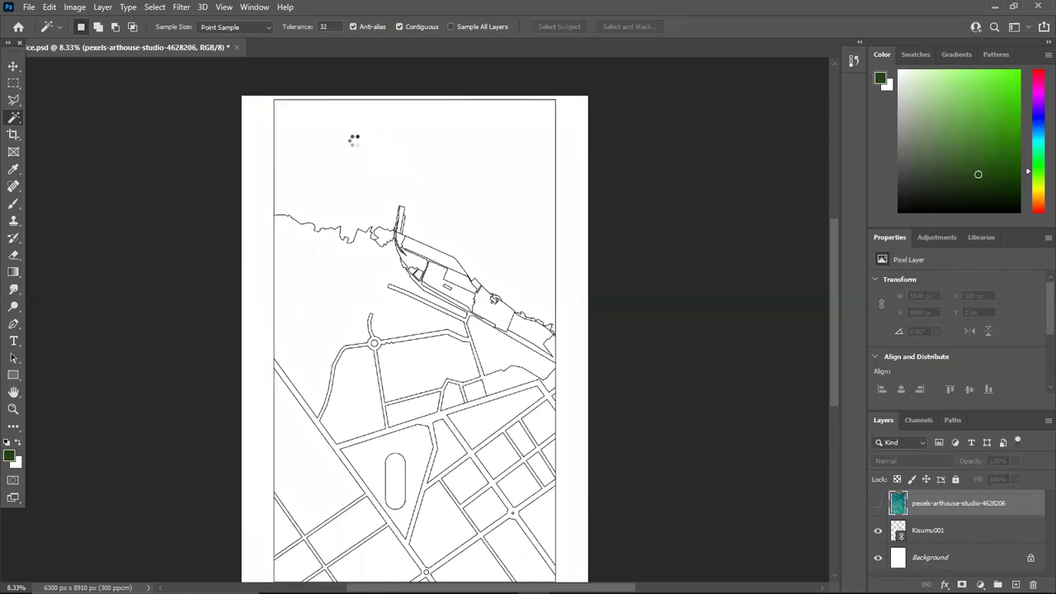
{"action": "left_click", "coordinate": [361, 183]}
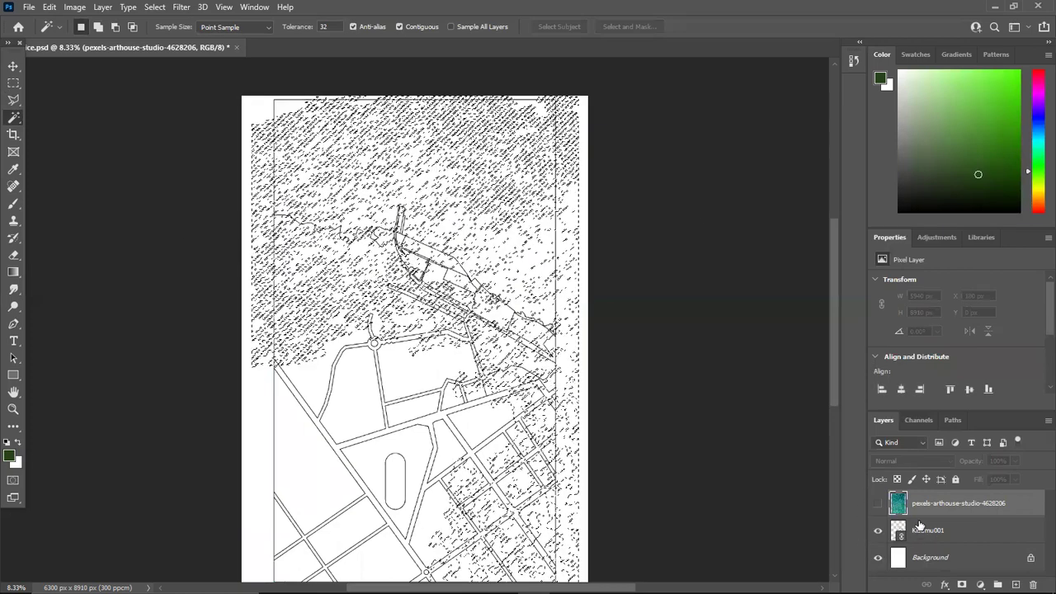
{"action": "left_click", "coordinate": [878, 502]}
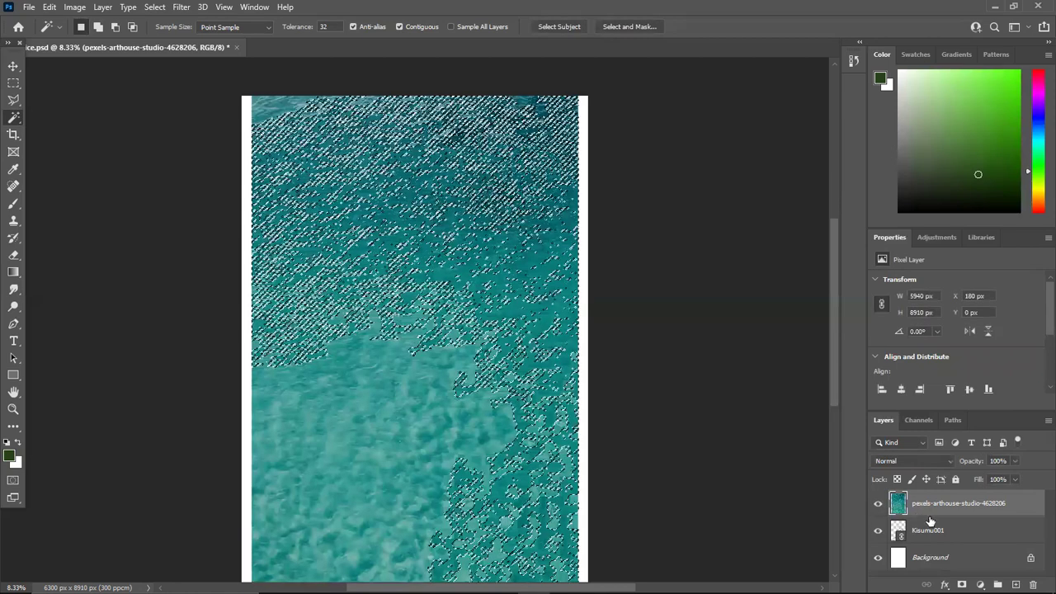
{"action": "left_click", "coordinate": [154, 7]}
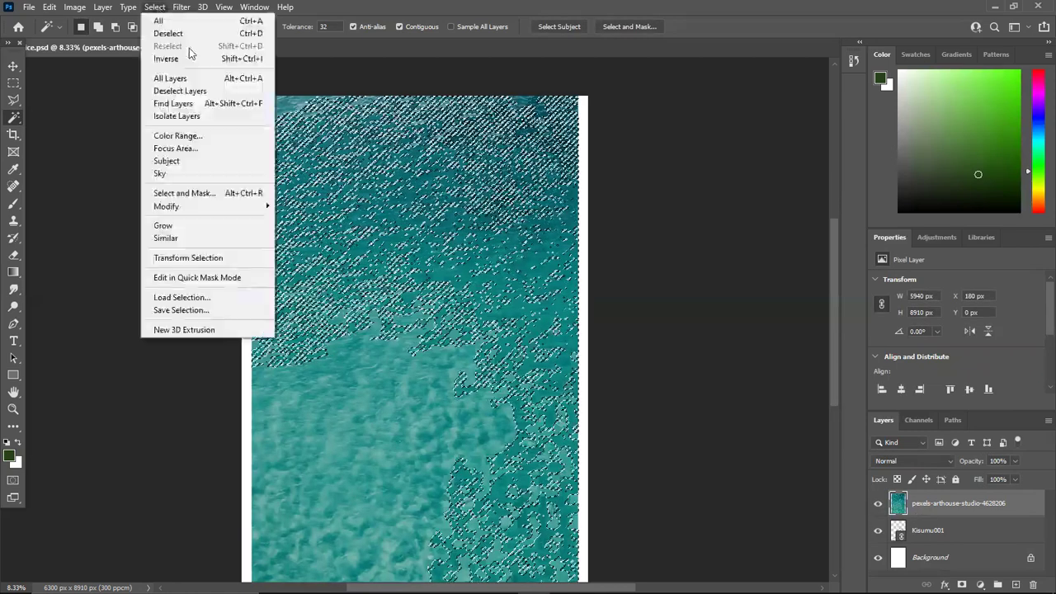
{"action": "left_click", "coordinate": [173, 33]}
{"action": "left_click", "coordinate": [878, 504]}
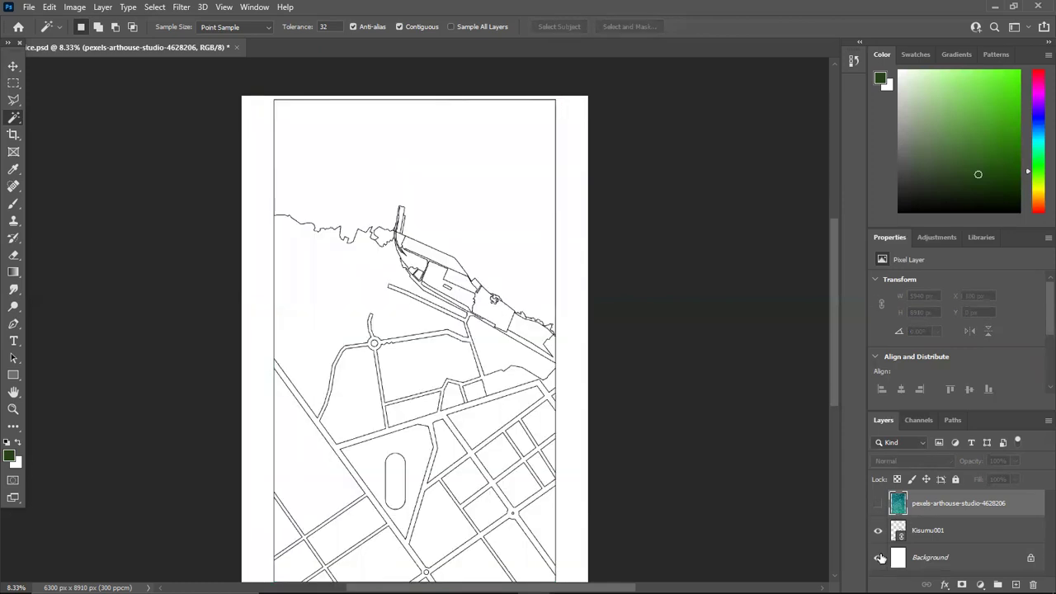
{"action": "left_click", "coordinate": [925, 536]}
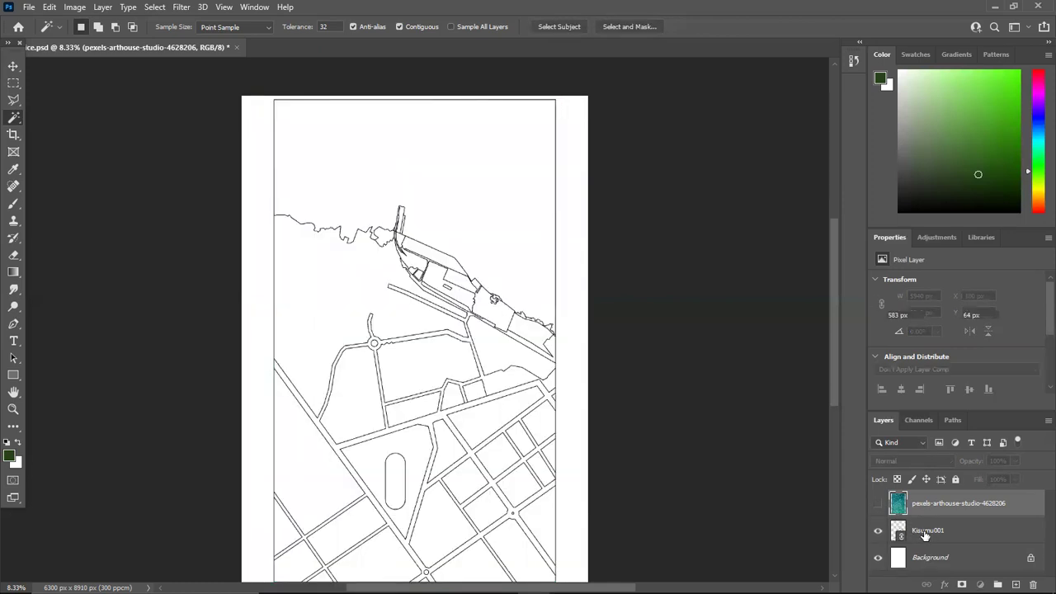
{"action": "left_click", "coordinate": [925, 533]}
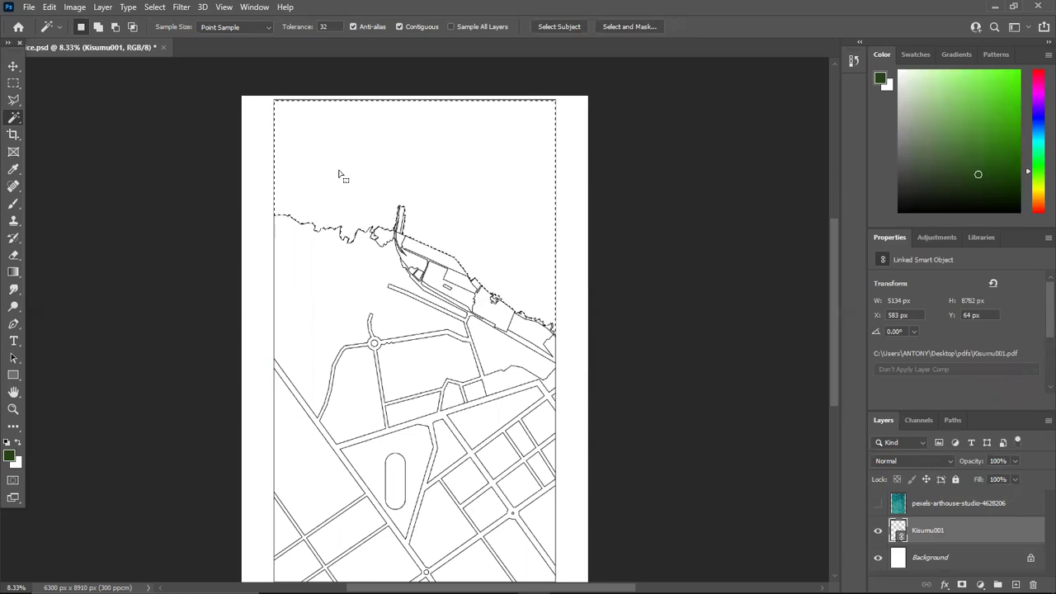
Switch to the Magic Wand and make the pexels-arthouse-studio-4628206 water layer active.
{"action": "left_click", "coordinate": [11, 66]}
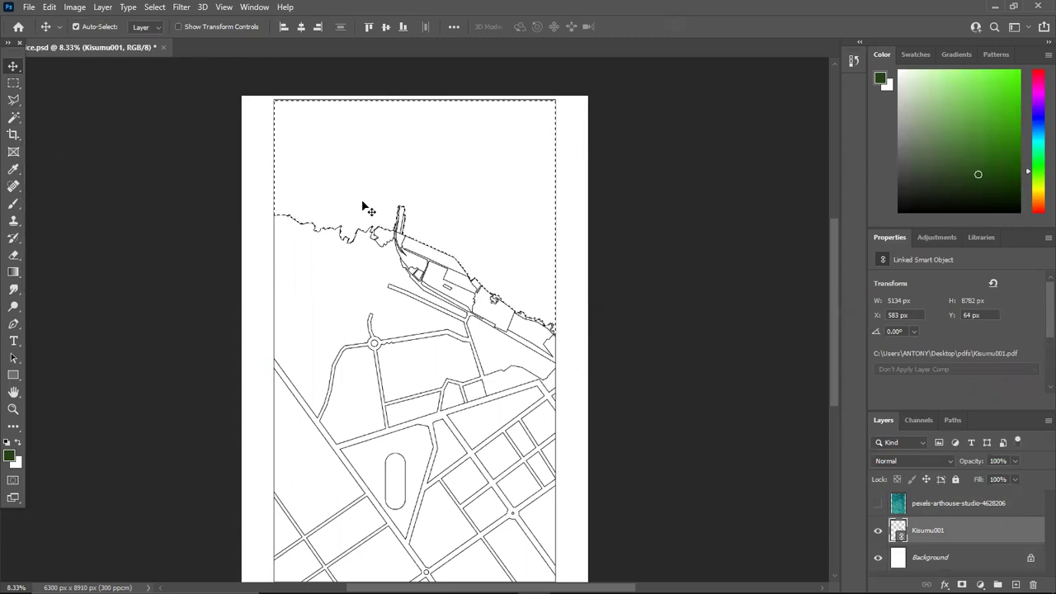
{"action": "key", "text": "w"}
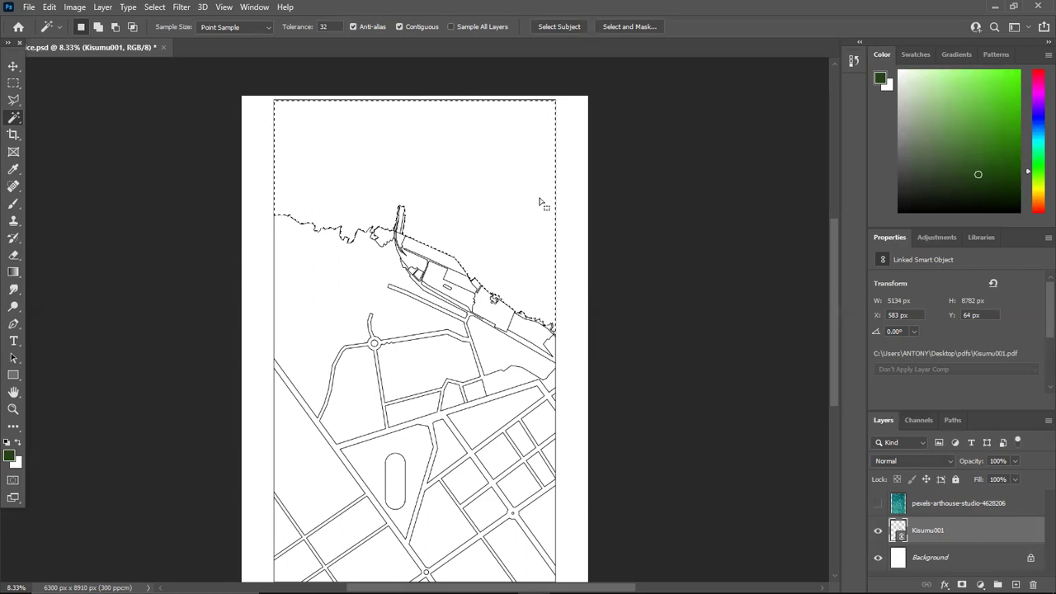
{"action": "left_click", "coordinate": [946, 504]}
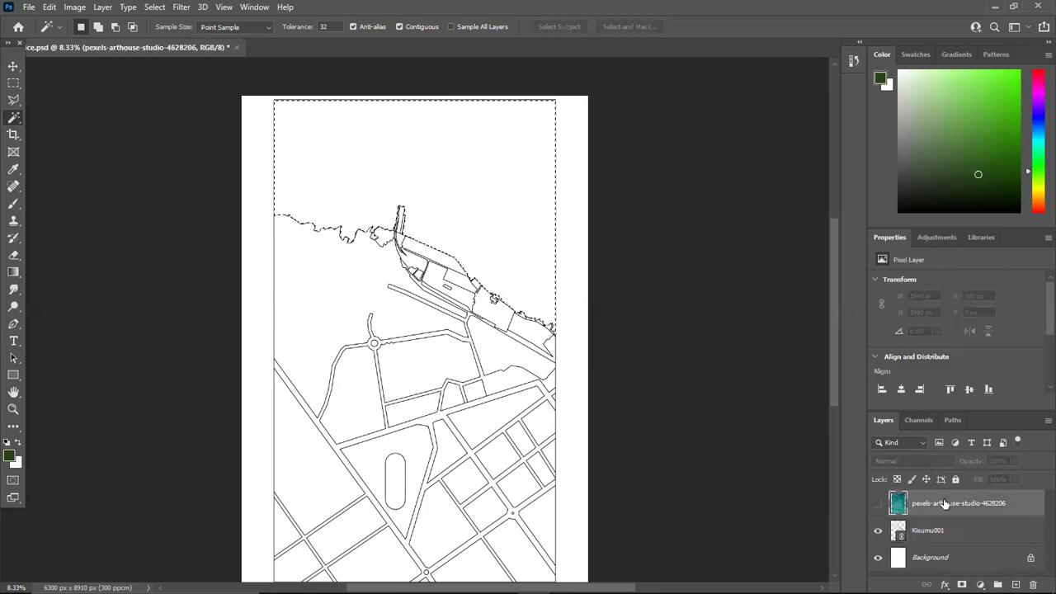
Show the water photo and delete everything outside the sea selection, keeping teal water only in the lake.
{"action": "left_click", "coordinate": [879, 510]}
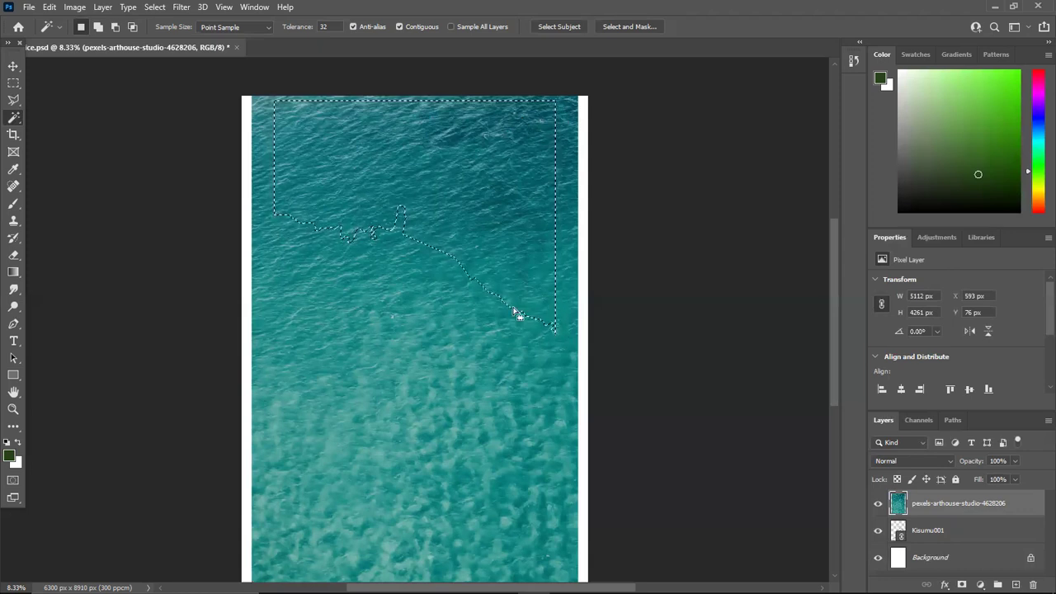
{"action": "key", "text": "Delete"}
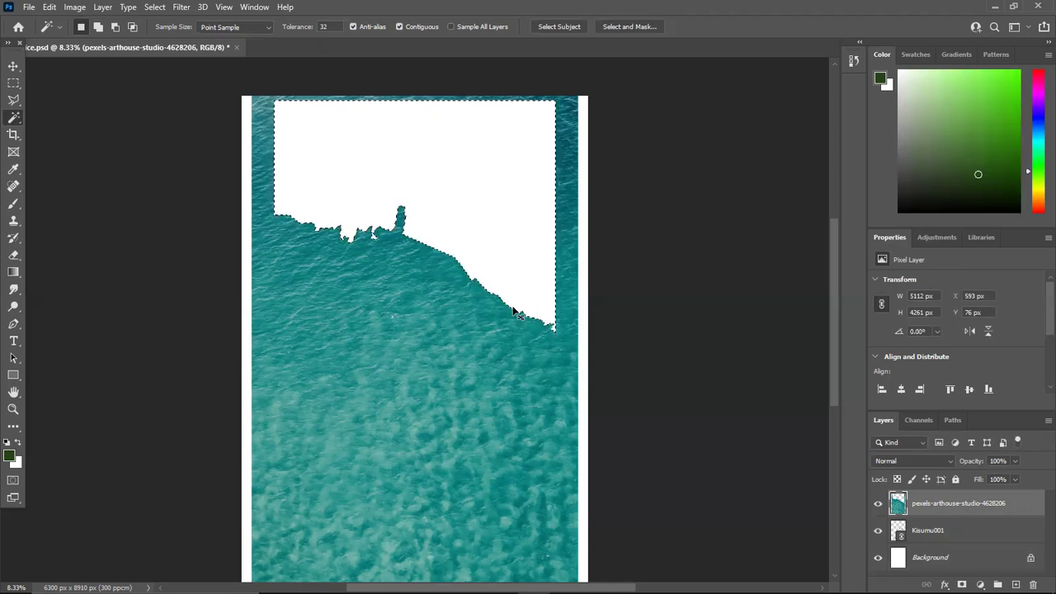
{"action": "key", "text": "ctrl+z"}
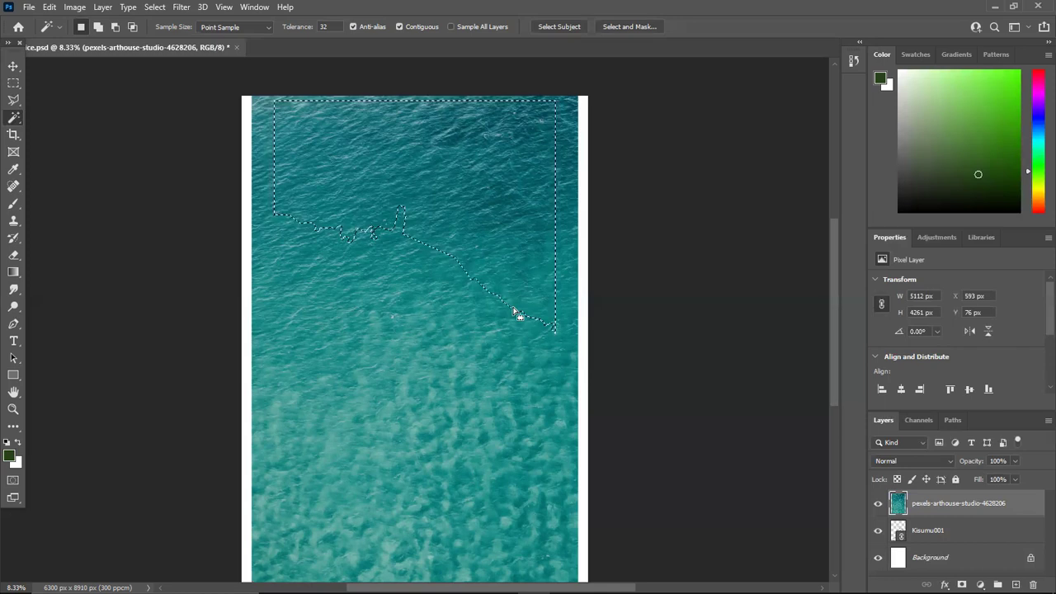
{"action": "key", "text": "ctrl+shift+i"}
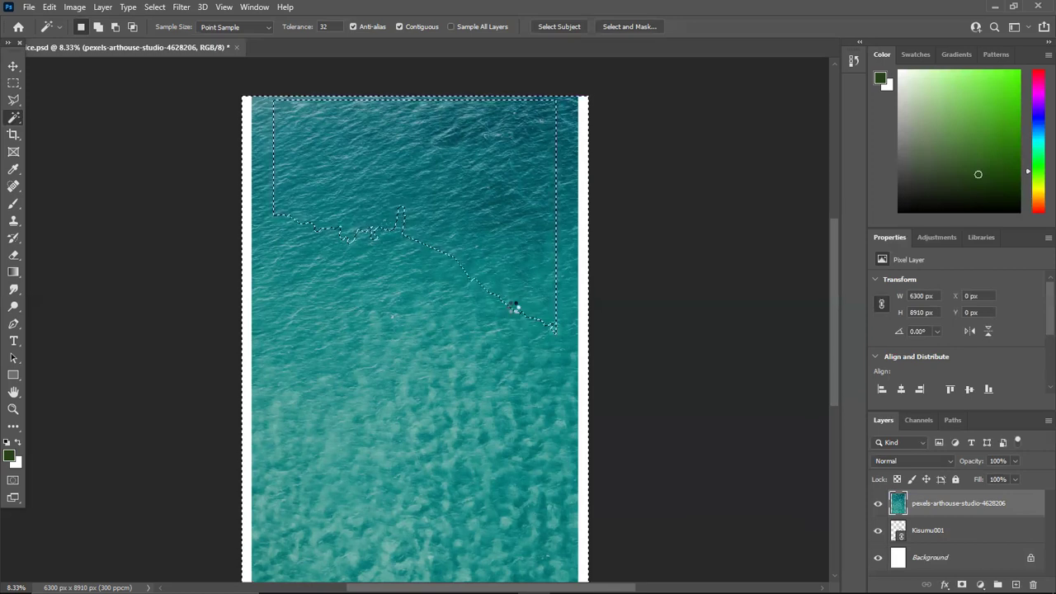
{"action": "key", "text": "Delete"}
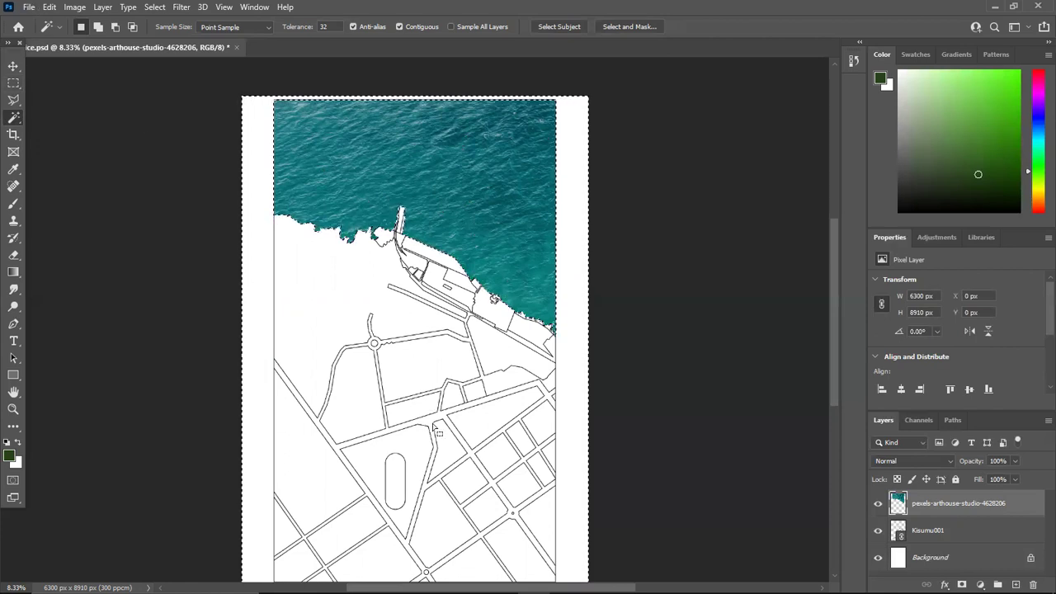
Place pexels-artem-podrez-7232657 from the textures folder as a linked image over the map.
{"action": "left_click", "coordinate": [29, 7]}
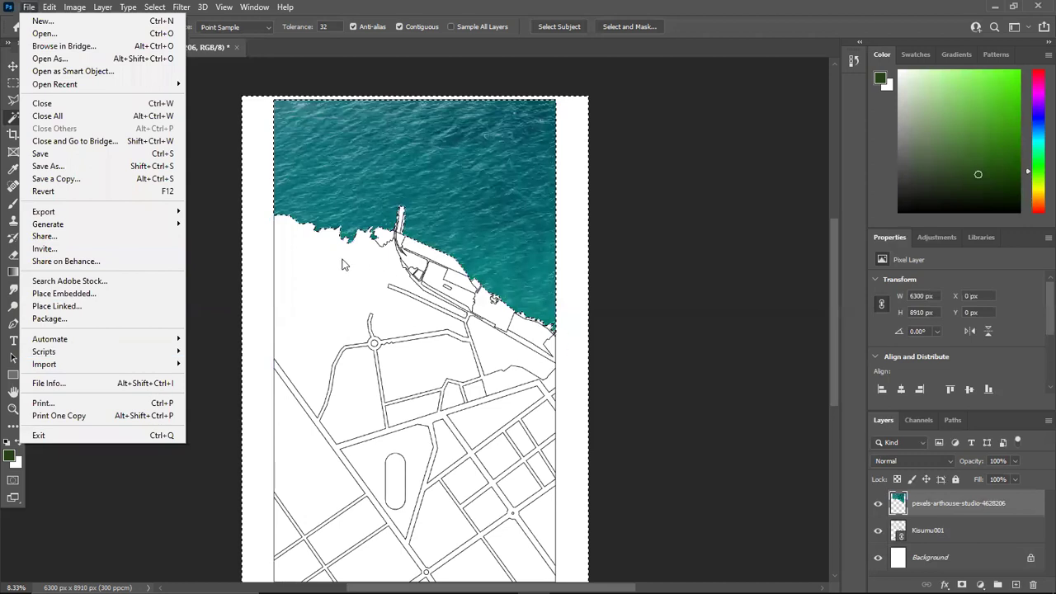
{"action": "left_click", "coordinate": [72, 319]}
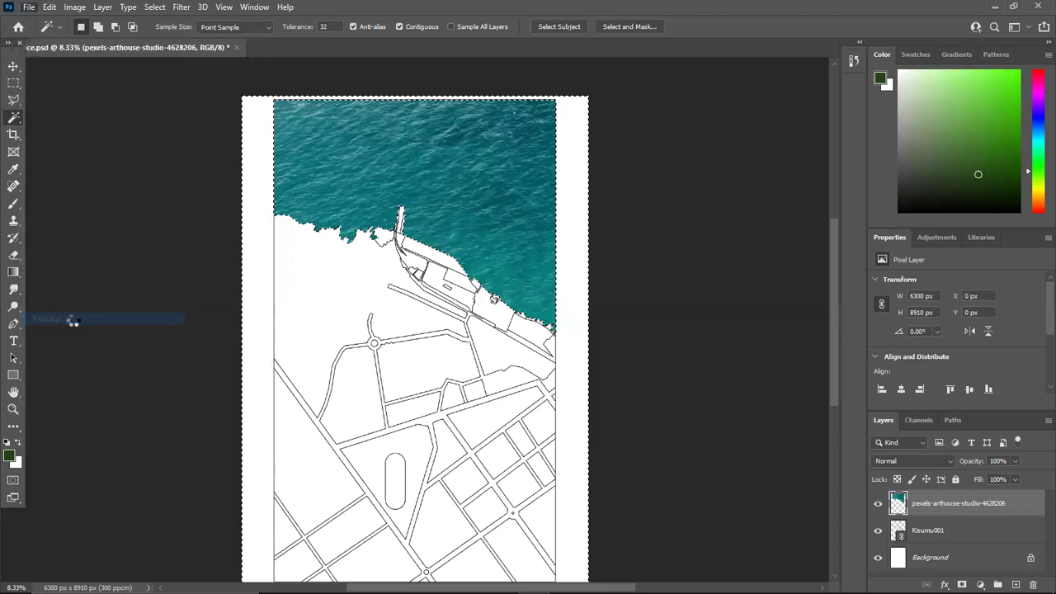
{"action": "left_click", "coordinate": [1002, 150]}
{"action": "left_click", "coordinate": [28, 6]}
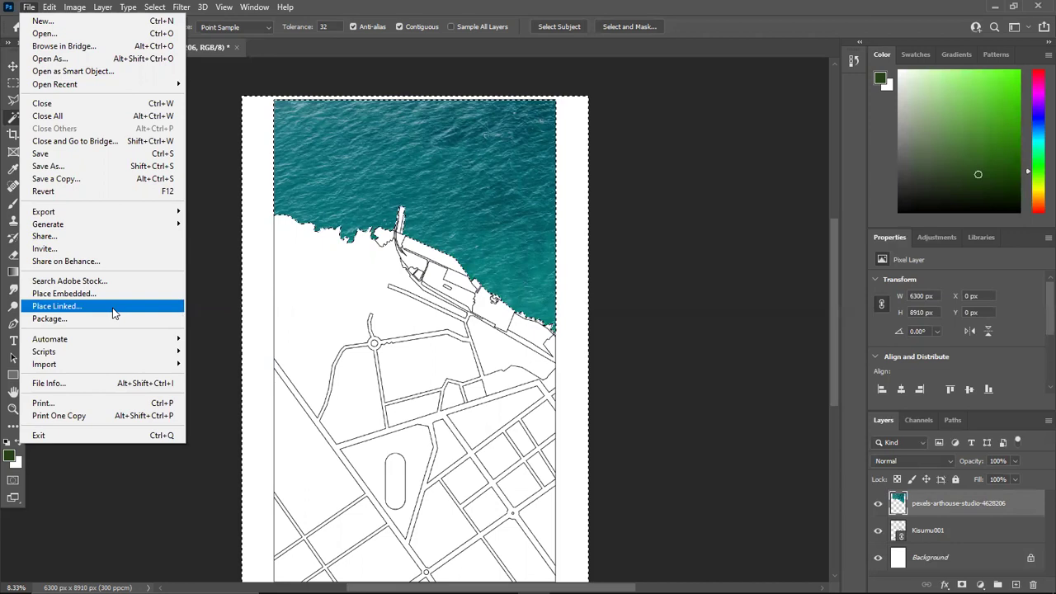
{"action": "left_click", "coordinate": [113, 312]}
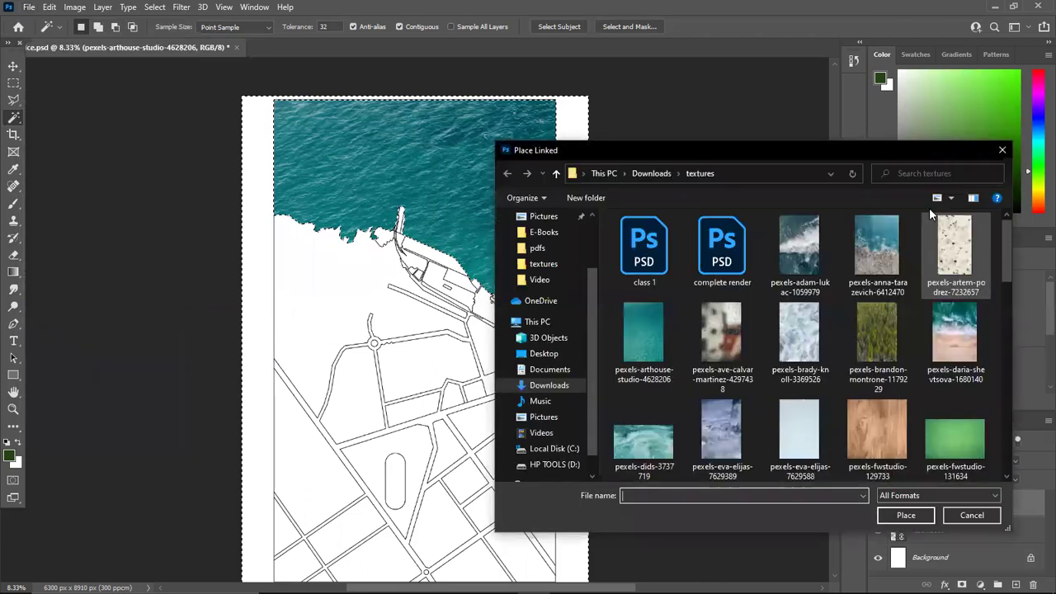
{"action": "left_click_drag", "start_coordinate": [840, 149], "coordinate": [587, 103]}
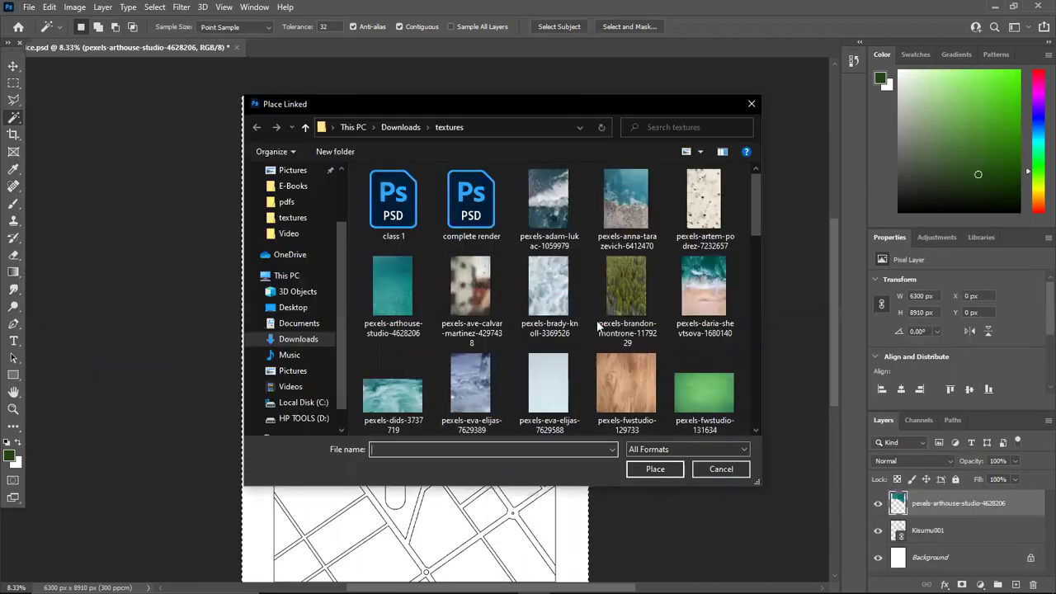
{"action": "left_click", "coordinate": [698, 216]}
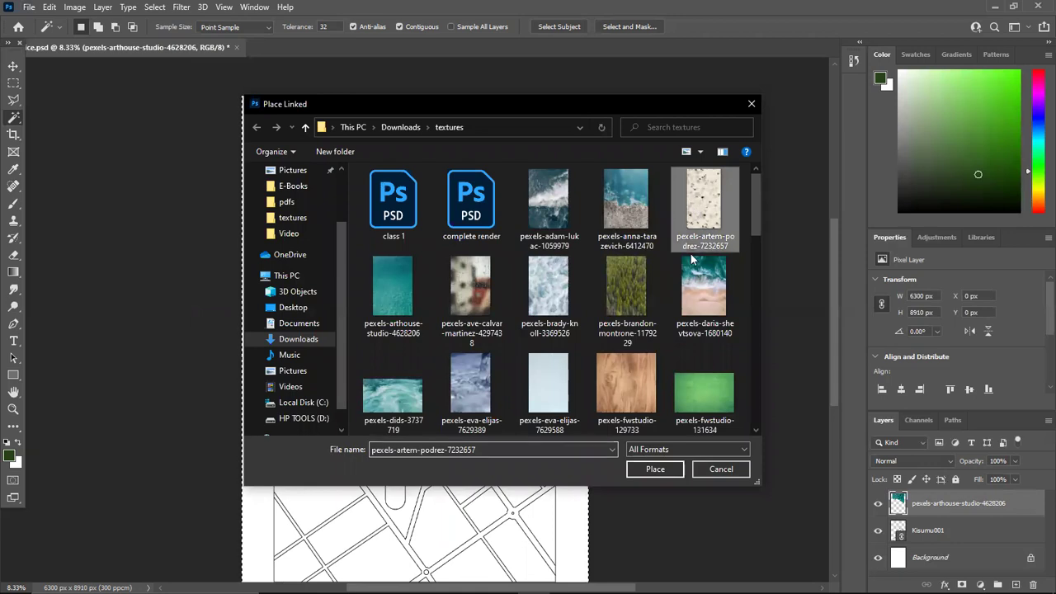
{"action": "left_click", "coordinate": [655, 469]}
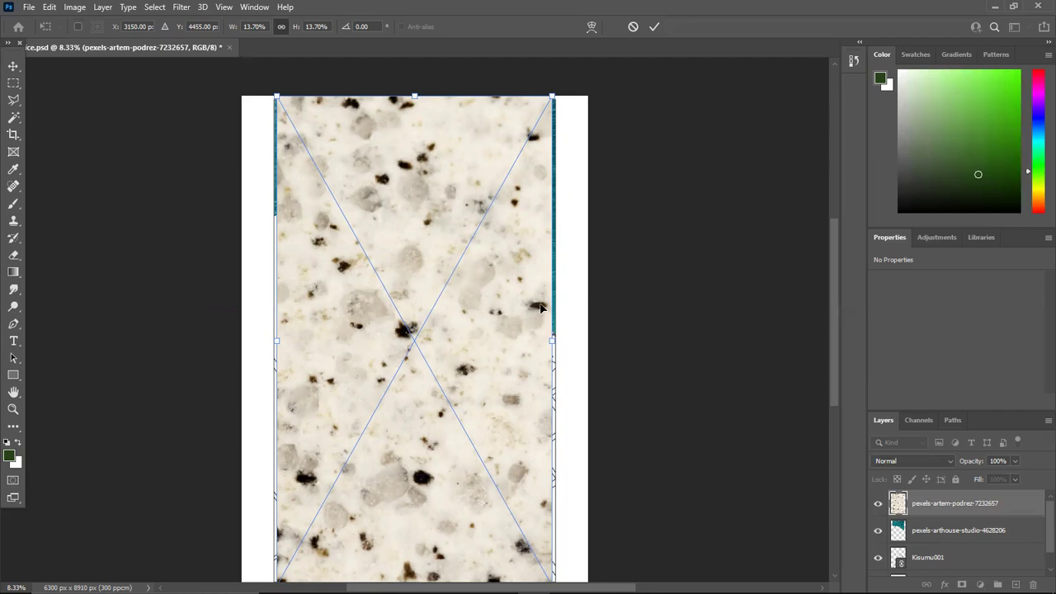
Scale the terrazzo image to a small 412 × 731 px patch beside the pier and commit it.
{"action": "left_click_drag", "start_coordinate": [543, 136], "coordinate": [308, 531]}
{"action": "left_click_drag", "start_coordinate": [293, 570], "coordinate": [294, 244]}
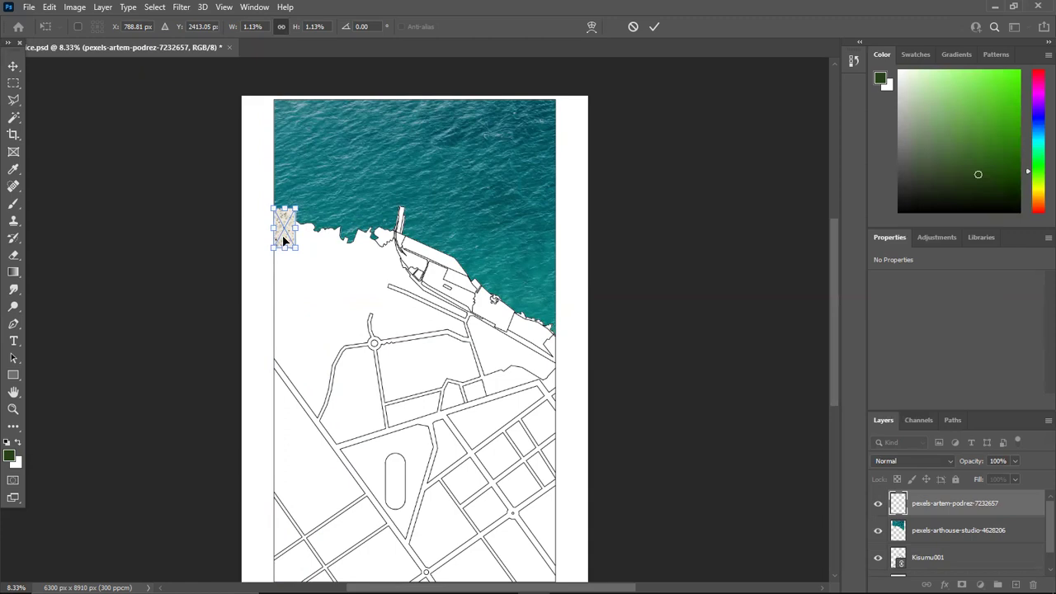
{"action": "left_click_drag", "start_coordinate": [284, 239], "coordinate": [380, 247]}
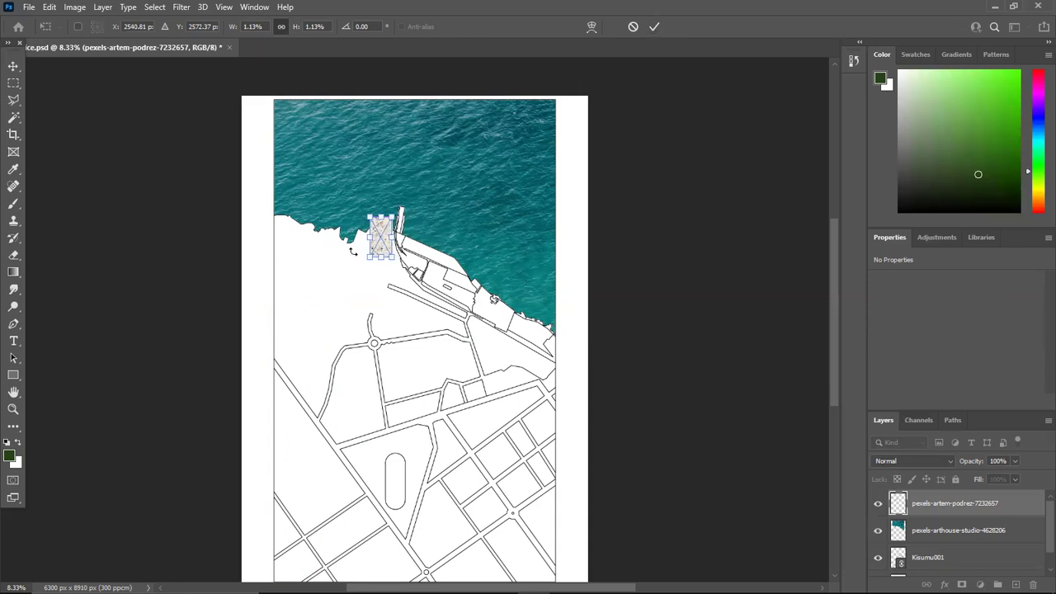
{"action": "left_click", "coordinate": [654, 28]}
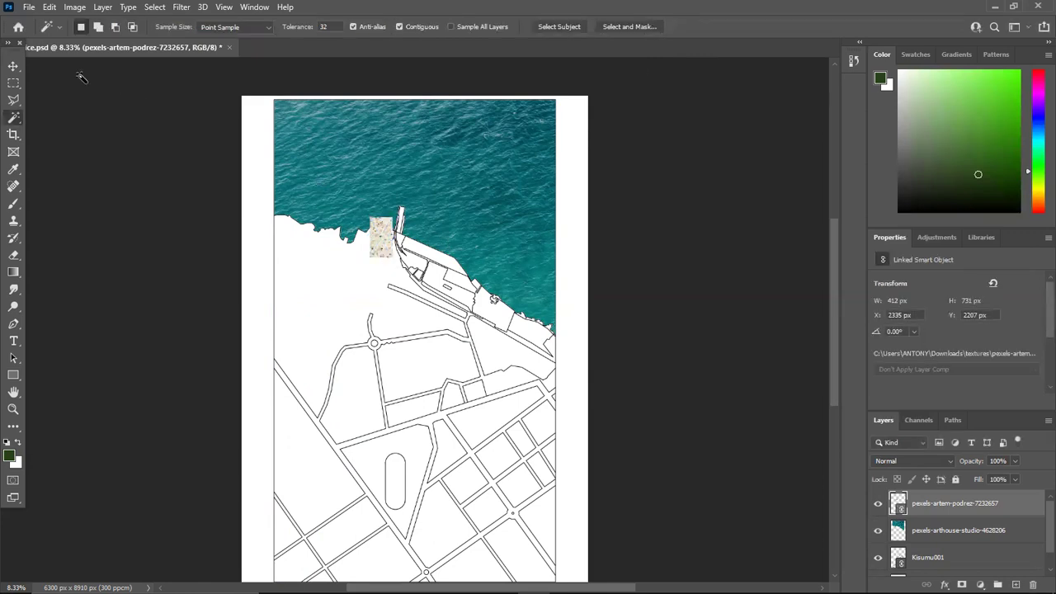
{"action": "left_click", "coordinate": [13, 66]}
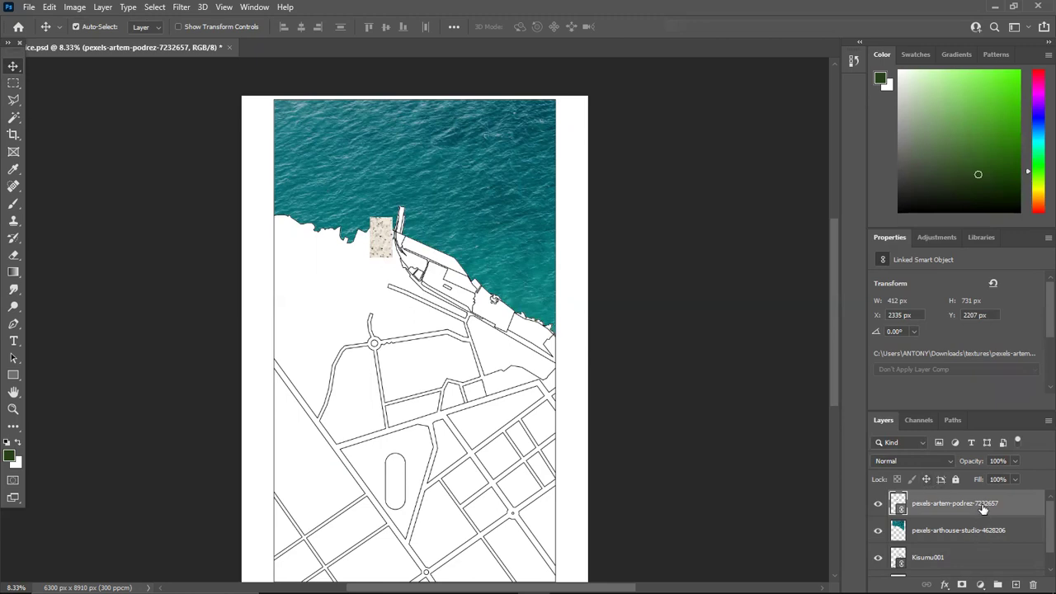
Duplicate the terrazzo patch, merge the side-by-side pair, then stack a copy below it.
{"action": "key", "text": "ctrl+j"}
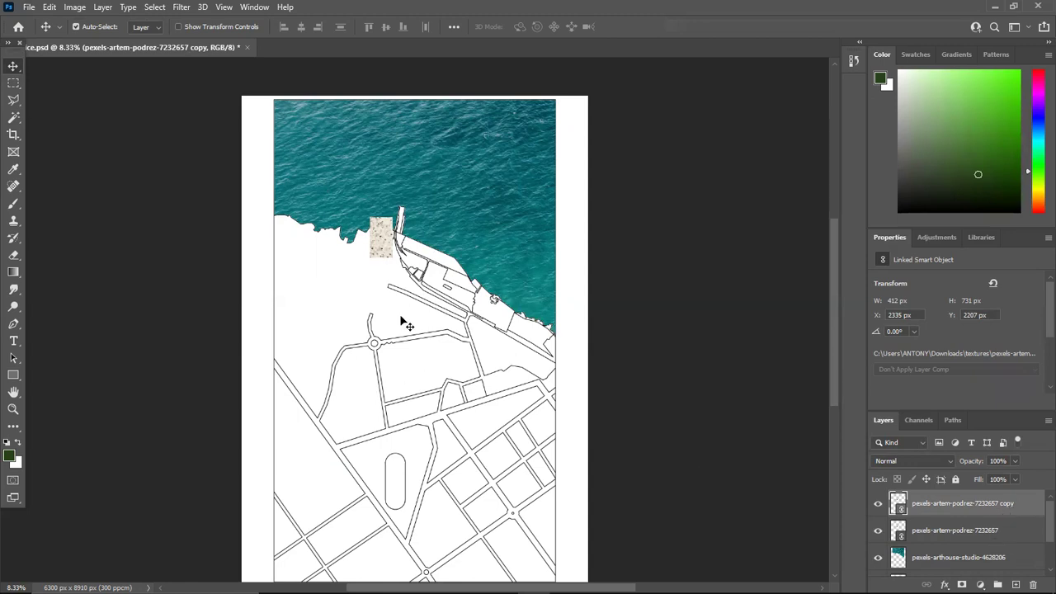
{"action": "mouse_move", "coordinate": [385, 246]}
{"action": "left_mouse_down"}
{"action": "mouse_move", "coordinate": [412, 258]}
{"action": "mouse_move", "coordinate": [415, 275]}
{"action": "mouse_move", "coordinate": [418, 256]}
{"action": "mouse_move", "coordinate": [404, 247]}
{"action": "mouse_move", "coordinate": [389, 264]}
{"action": "mouse_move", "coordinate": [405, 252]}
{"action": "left_mouse_up"}
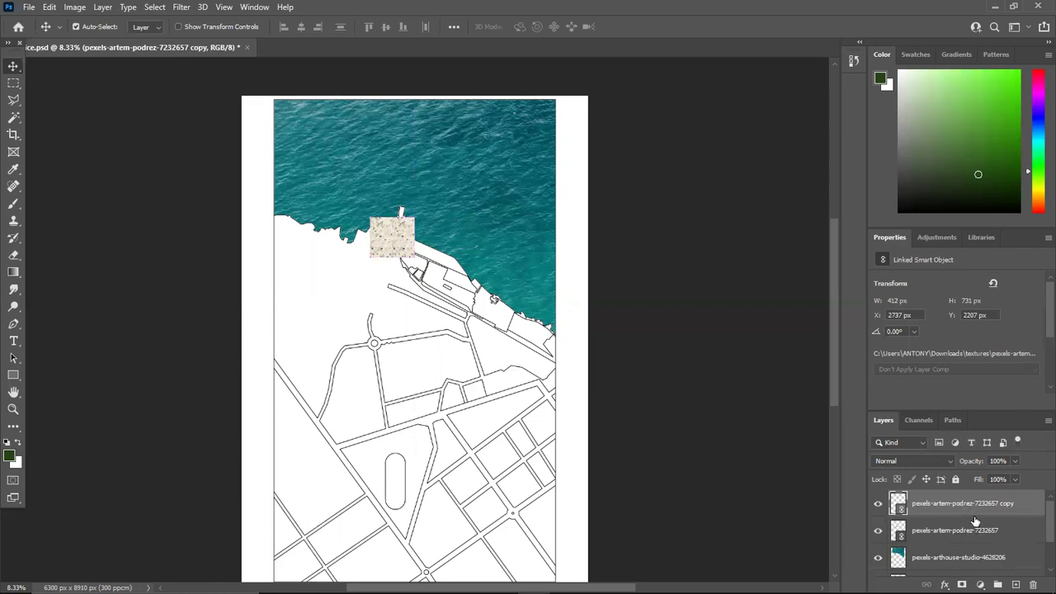
{"action": "left_click", "coordinate": [984, 538], "text": "shift"}
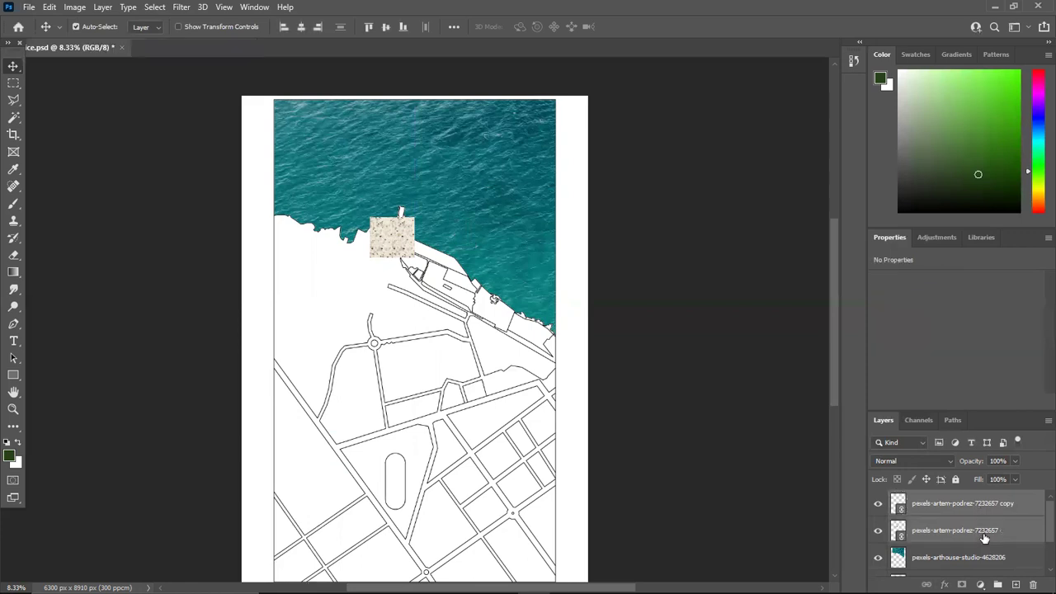
{"action": "key", "text": "ctrl"}
{"action": "key", "text": "ctrl+e"}
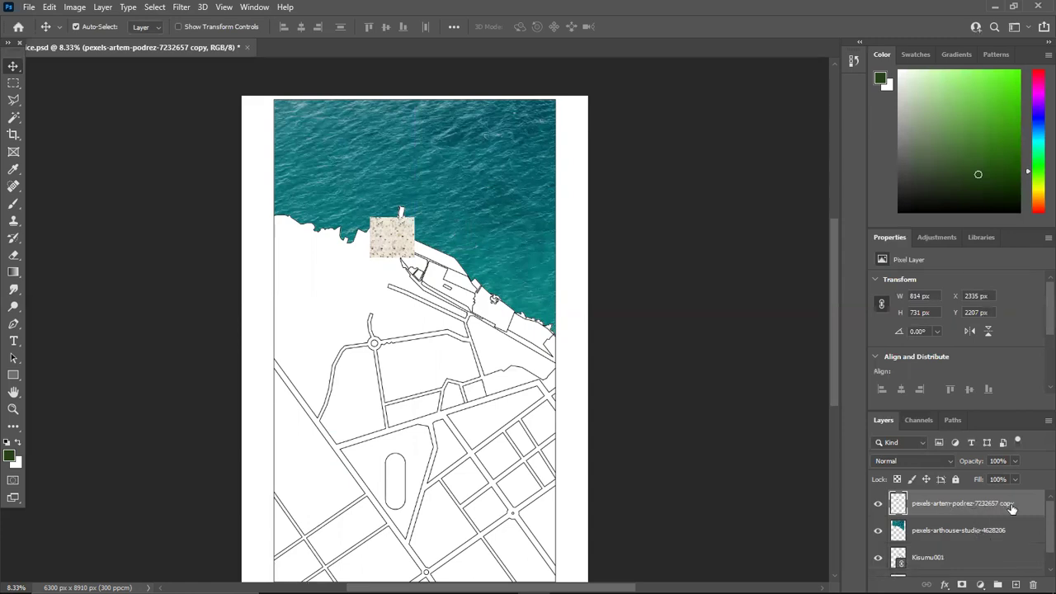
{"action": "mouse_move", "coordinate": [403, 239]}
{"action": "left_mouse_down"}
{"action": "mouse_move", "coordinate": [407, 297]}
{"action": "mouse_move", "coordinate": [423, 256]}
{"action": "mouse_move", "coordinate": [403, 224]}
{"action": "mouse_move", "coordinate": [395, 235]}
{"action": "left_mouse_up"}
{"action": "key", "text": "ctrl+j"}
{"action": "left_click_drag", "start_coordinate": [380, 231], "coordinate": [372, 264]}
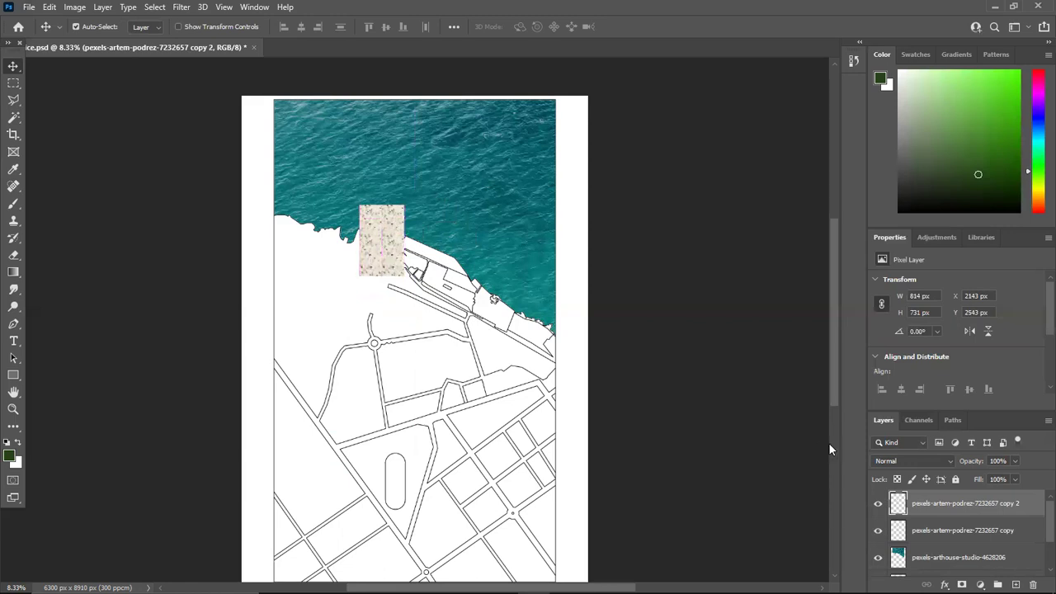
Merge the stacked terrazzo tiles and widen the block with two copies moved right.
{"action": "left_click", "coordinate": [953, 530], "text": "shift"}
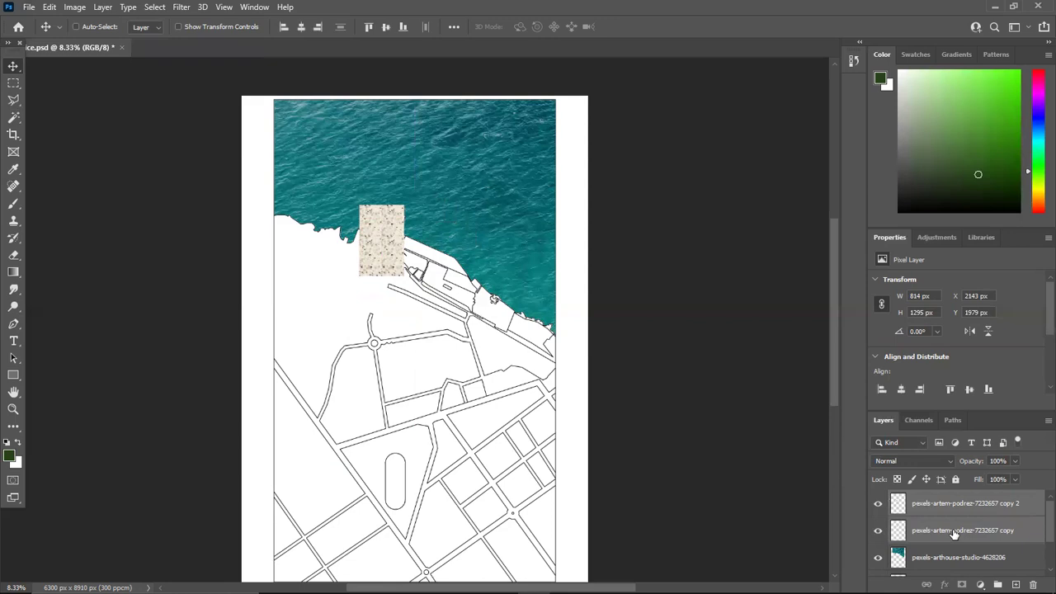
{"action": "key", "text": "ctrl+e"}
{"action": "key", "text": "ctrl+j"}
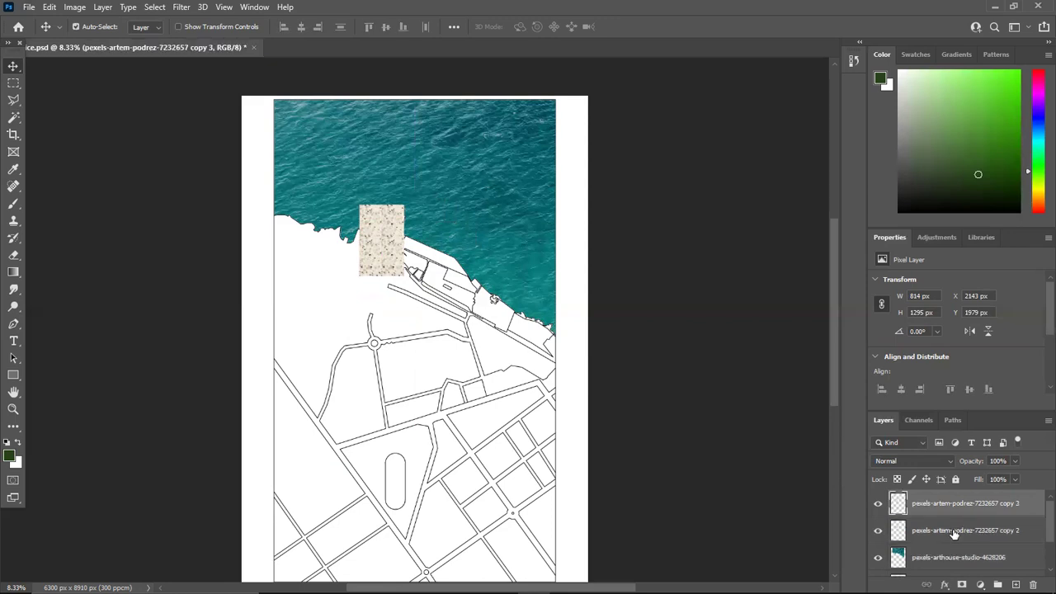
{"action": "left_click_drag", "start_coordinate": [402, 263], "coordinate": [443, 270]}
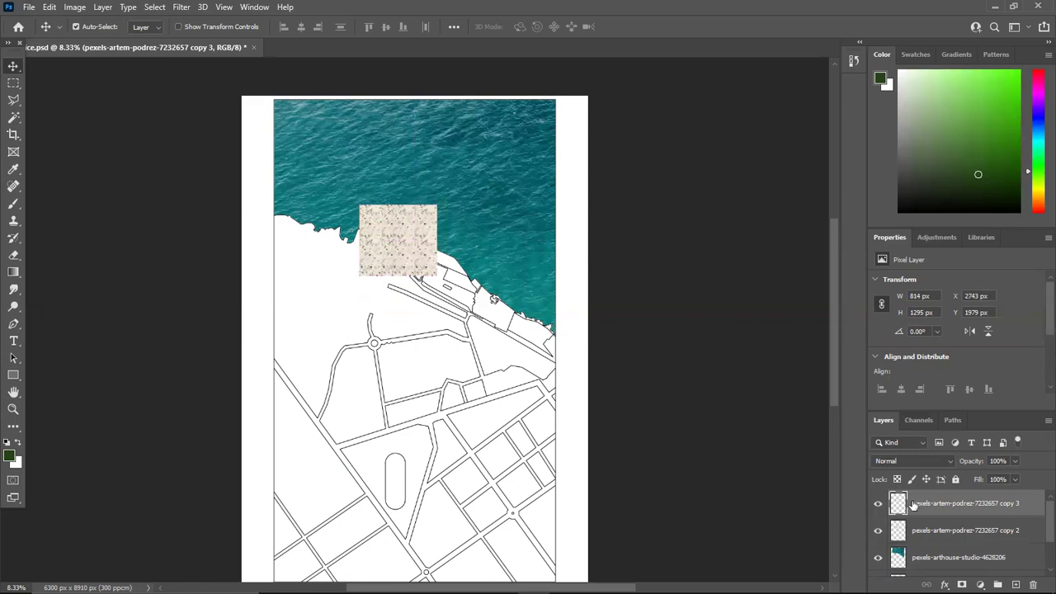
{"action": "left_click", "coordinate": [946, 532], "text": "shift"}
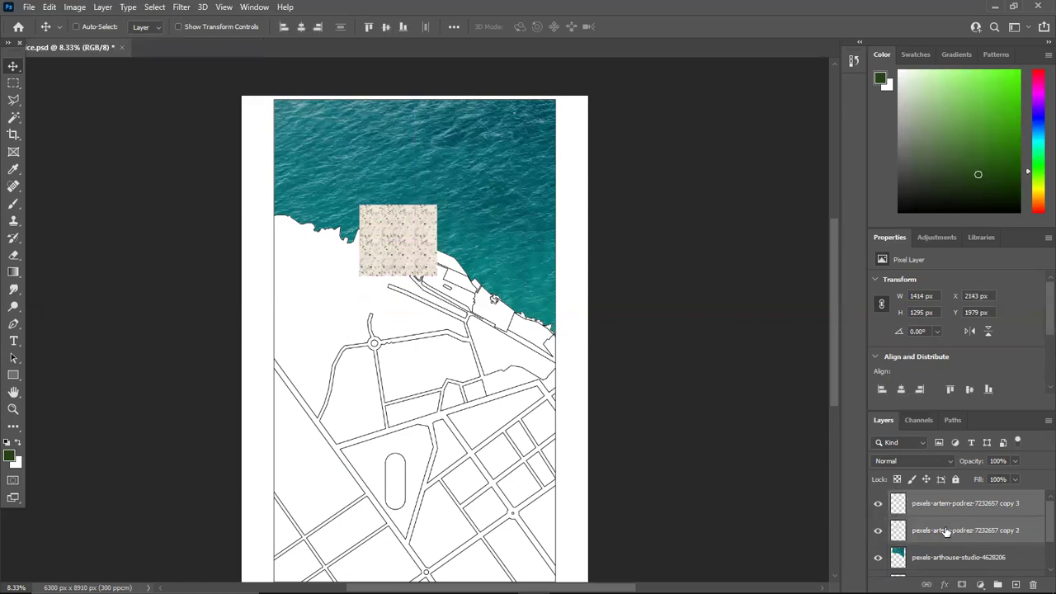
{"action": "key", "text": "ctrl+e"}
{"action": "key", "text": "ctrl+j"}
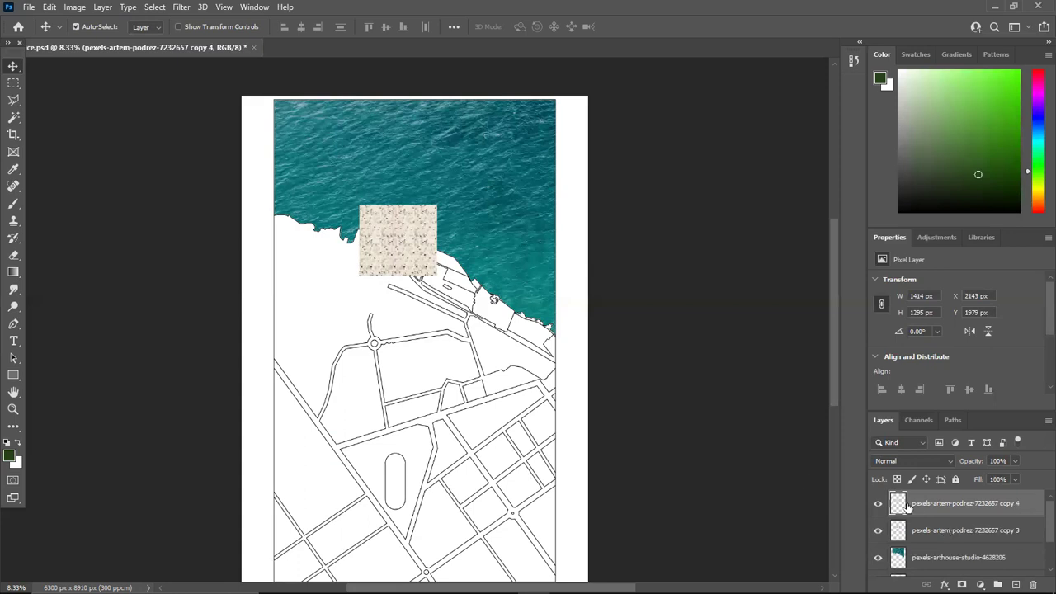
{"action": "left_click_drag", "start_coordinate": [396, 261], "coordinate": [465, 259]}
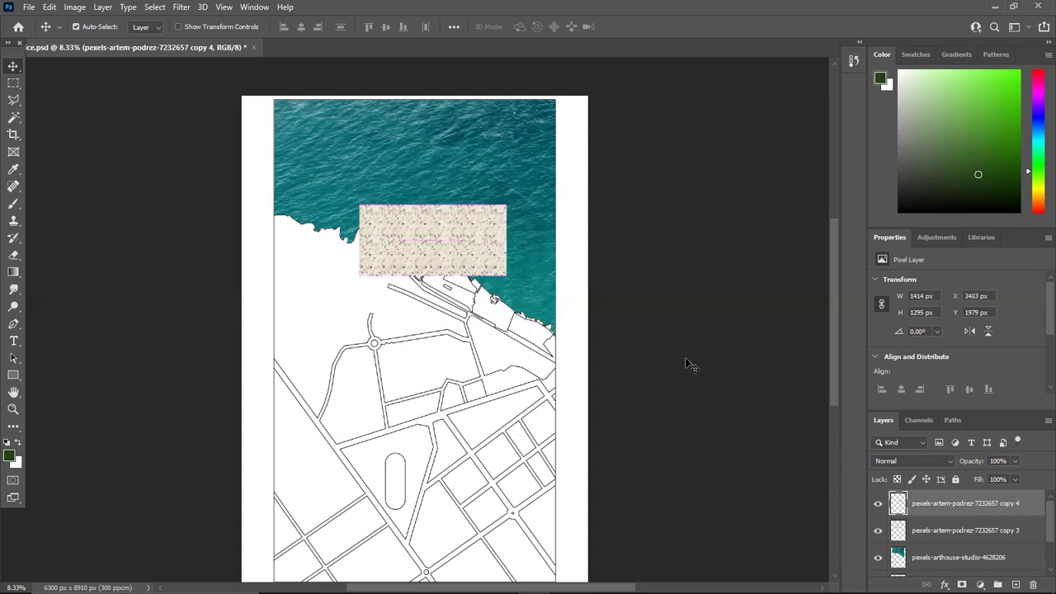
Merge the widened block, then extend it downward and again to the right with copies.
{"action": "left_click", "coordinate": [973, 532], "text": "shift"}
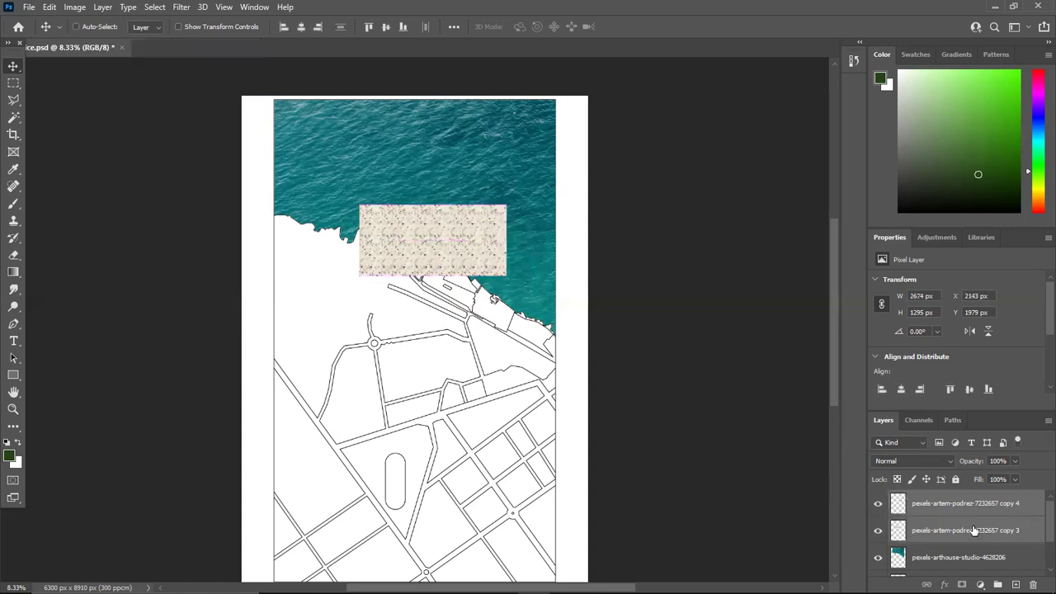
{"action": "key", "text": "ctrl+e"}
{"action": "key", "text": "ctrl+j"}
{"action": "left_click_drag", "start_coordinate": [417, 265], "coordinate": [415, 323]}
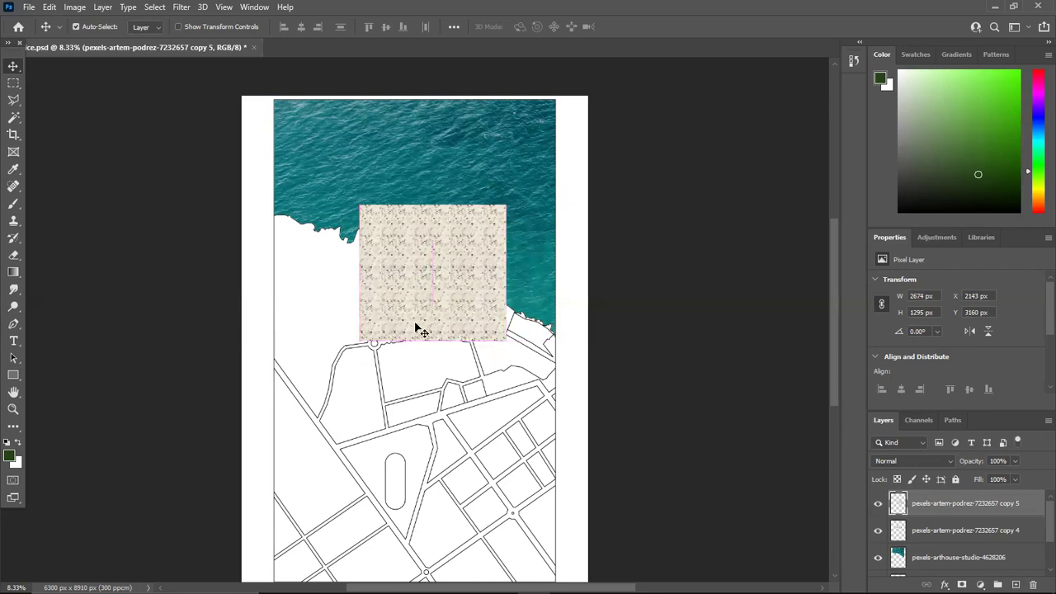
{"action": "left_click", "coordinate": [954, 532], "text": "shift"}
{"action": "key", "text": "ctrl+e"}
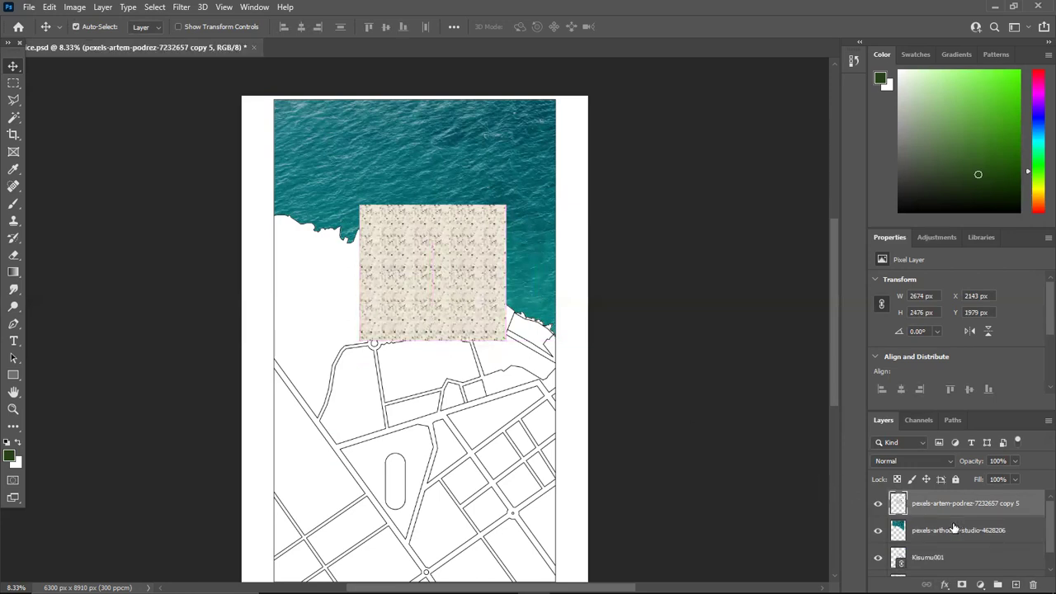
{"action": "key", "text": "ctrl+j"}
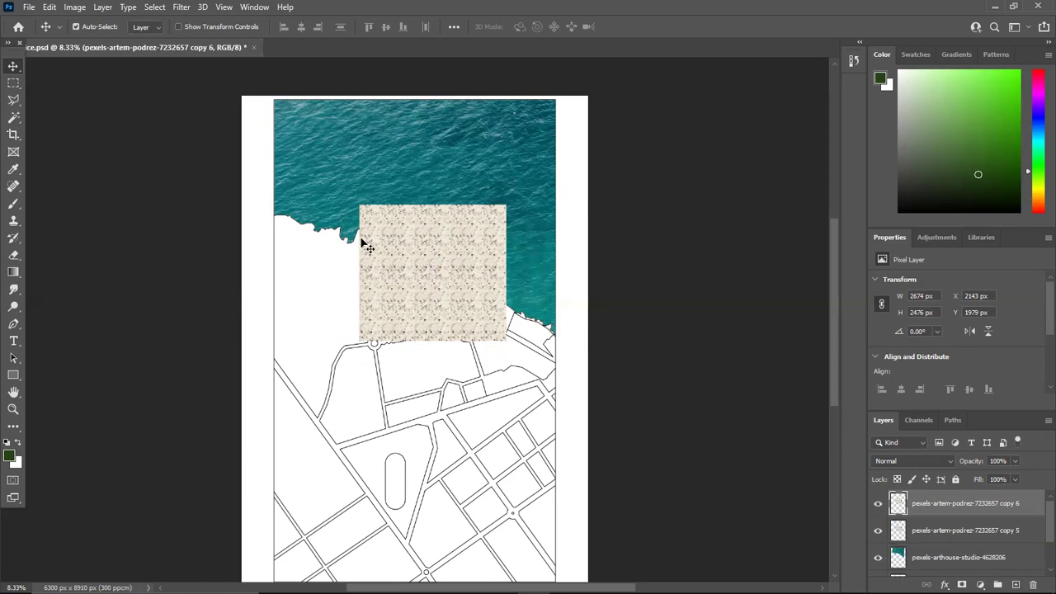
{"action": "left_click_drag", "start_coordinate": [446, 299], "coordinate": [504, 297]}
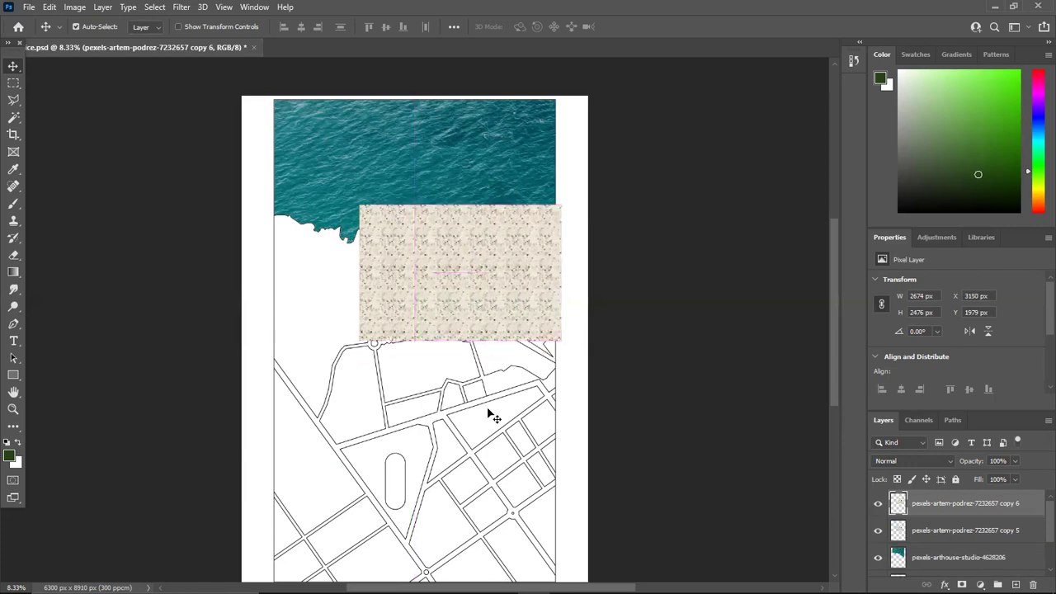
Add a final copy below and merge everything into one 3681 × 2979 px terrazzo layer.
{"action": "left_click", "coordinate": [988, 532], "text": "shift"}
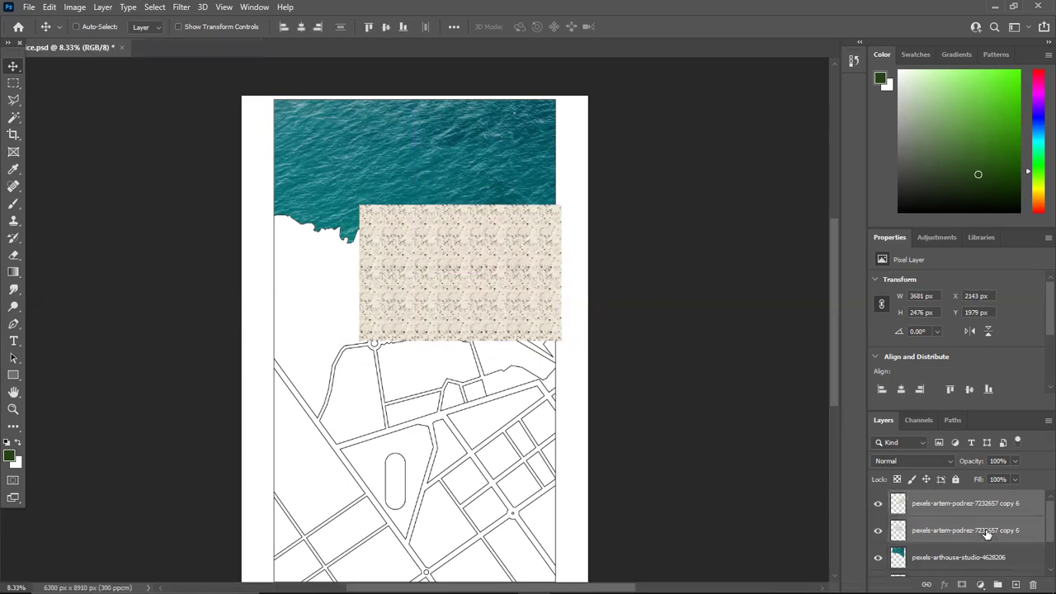
{"action": "key", "text": "ctrl+e"}
{"action": "key", "text": "ctrl+j"}
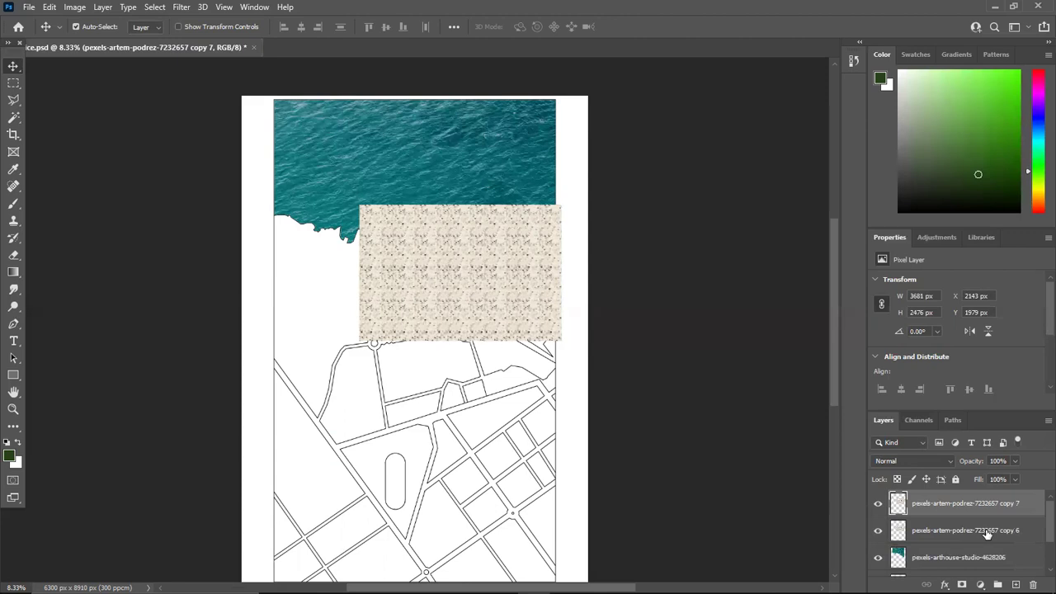
{"action": "left_click_drag", "start_coordinate": [506, 295], "coordinate": [502, 323]}
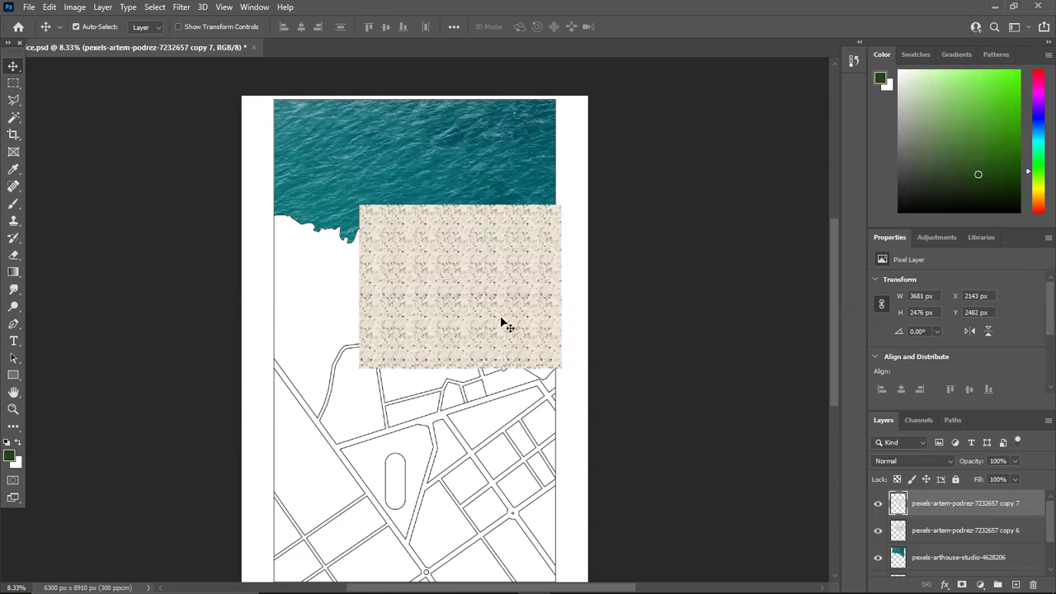
{"action": "left_click", "coordinate": [976, 537], "text": "shift"}
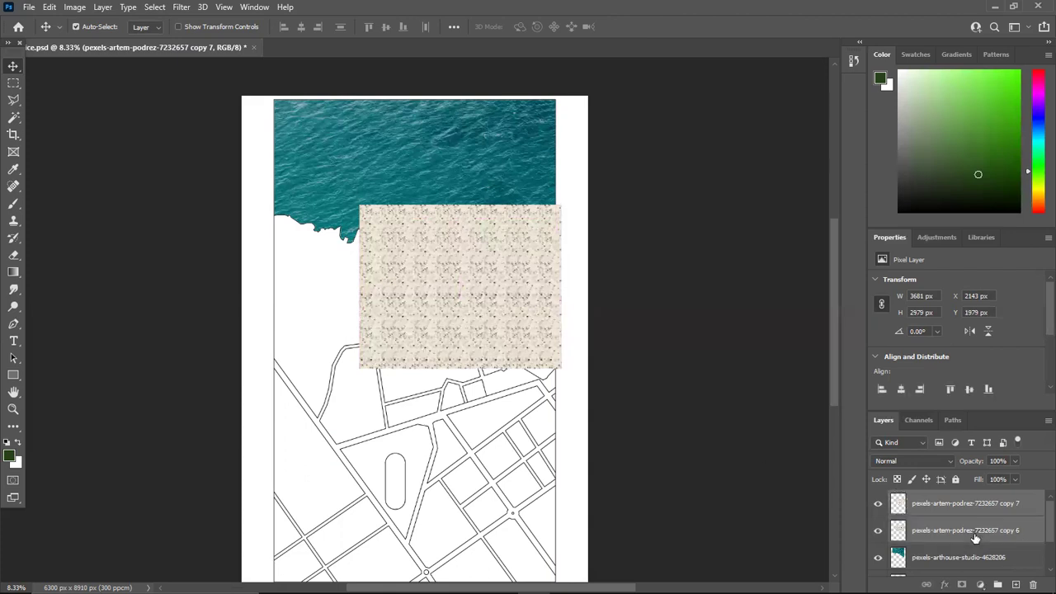
{"action": "key", "text": "ctrl+e"}
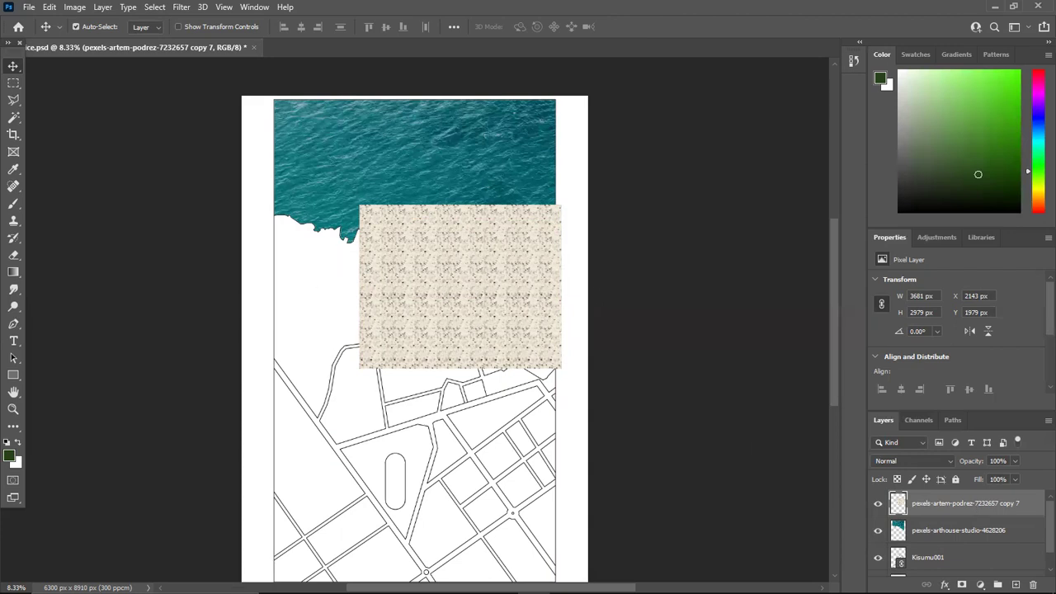
Hide the terrazzo layer and make the Kisumu001 map layer active with the Magic Wand.
{"action": "left_click", "coordinate": [878, 503]}
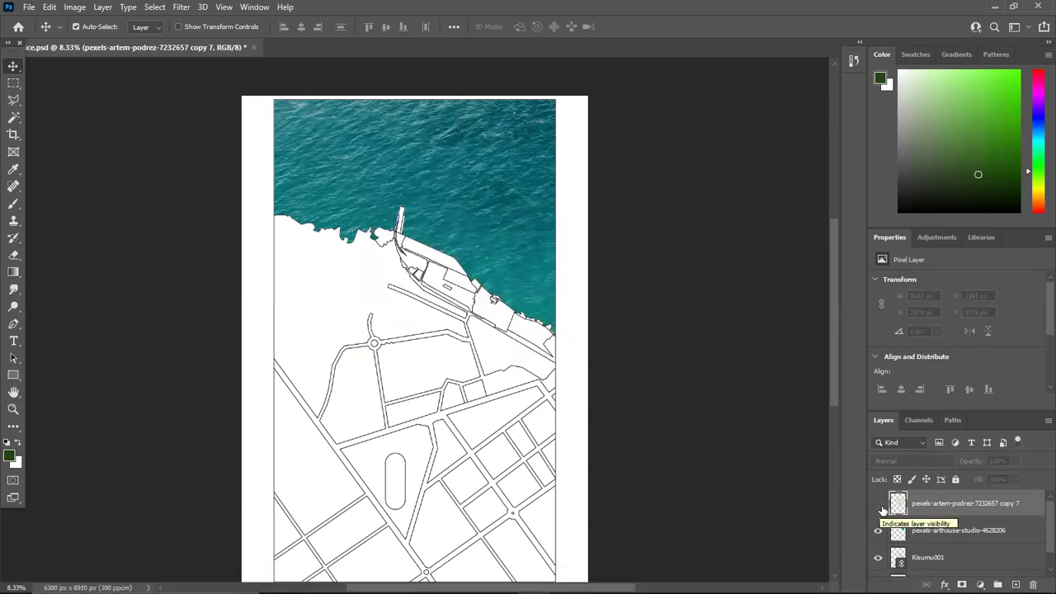
{"action": "scroll", "coordinate": [891, 536], "scroll_direction": "down", "scroll_amount": 1}
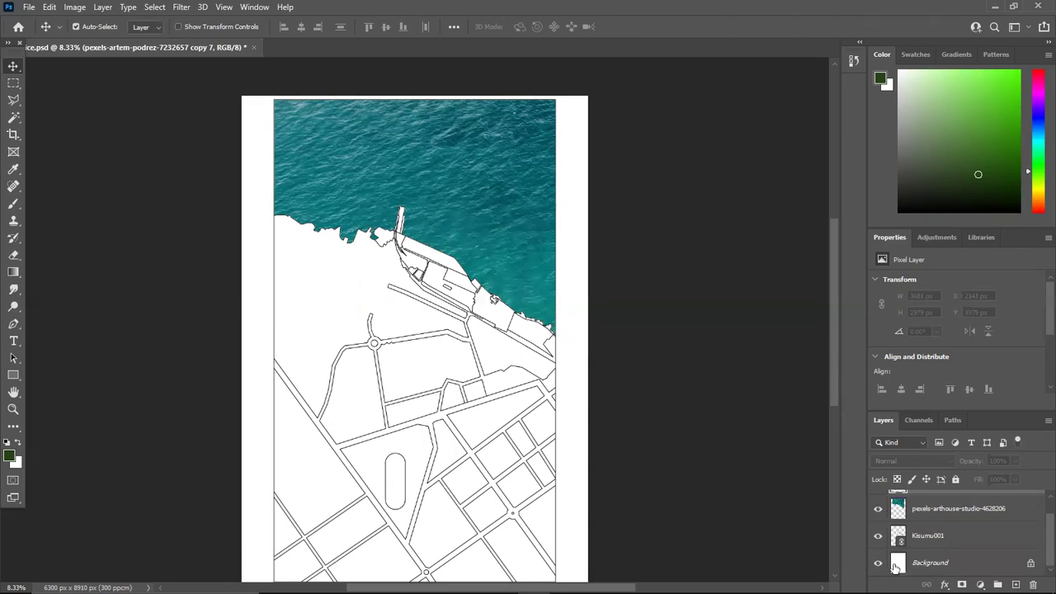
{"action": "left_click", "coordinate": [955, 537]}
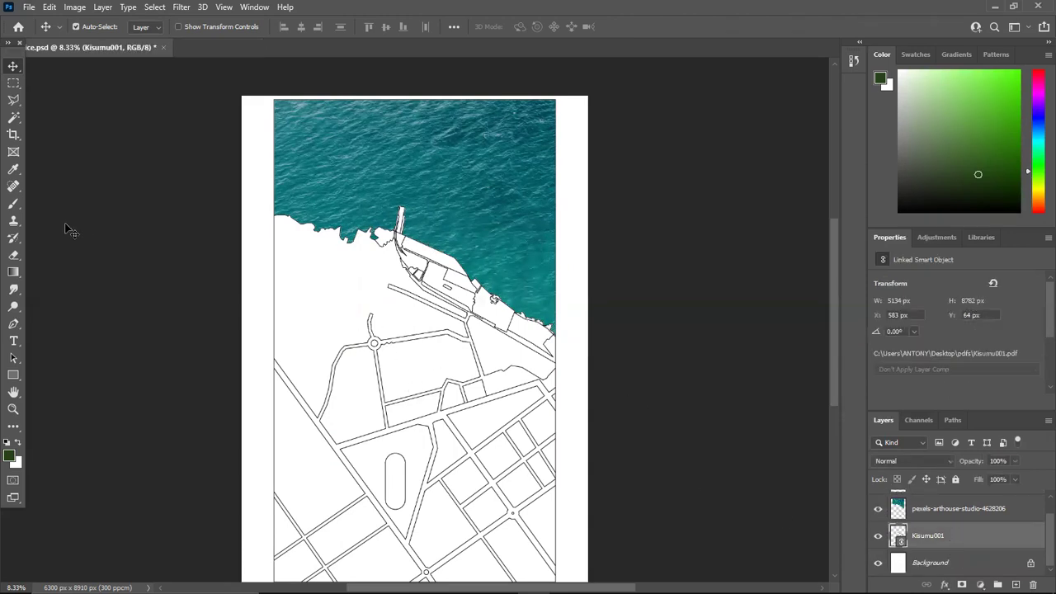
{"action": "left_click", "coordinate": [12, 120]}
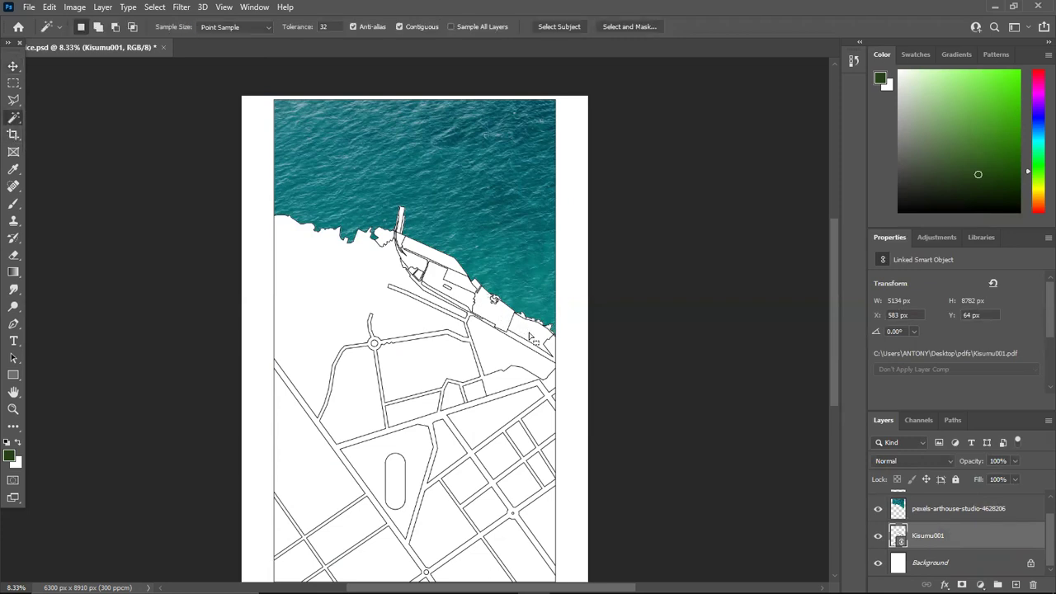
Build a Magic Wand selection of the pier and shoreline strip, undoing stray road-line picks.
{"action": "key", "text": "shift"}
{"action": "left_click", "coordinate": [403, 238], "text": "shift"}
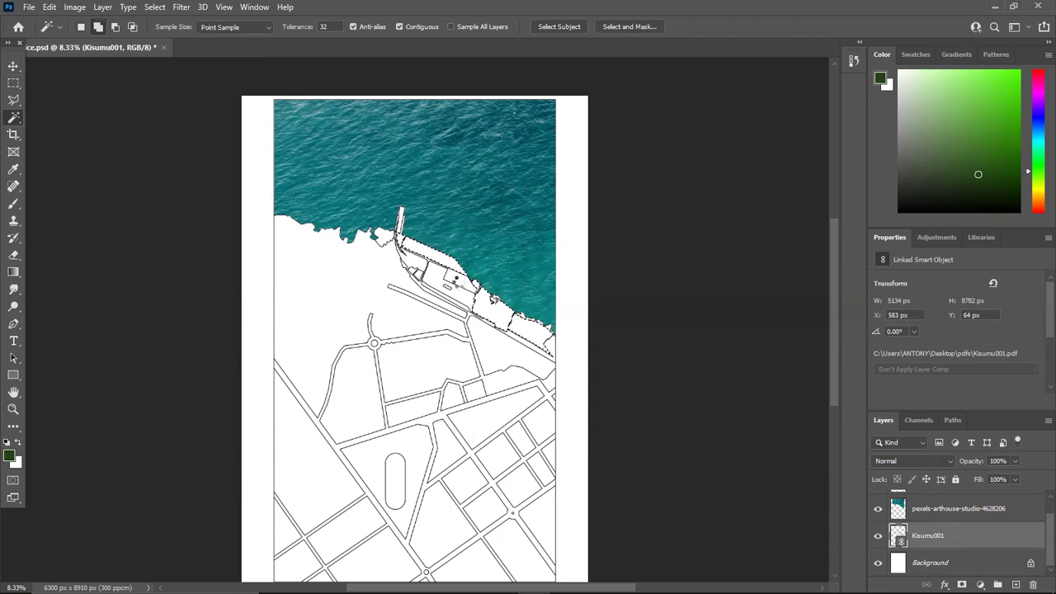
{"action": "left_click", "coordinate": [467, 292], "text": "shift"}
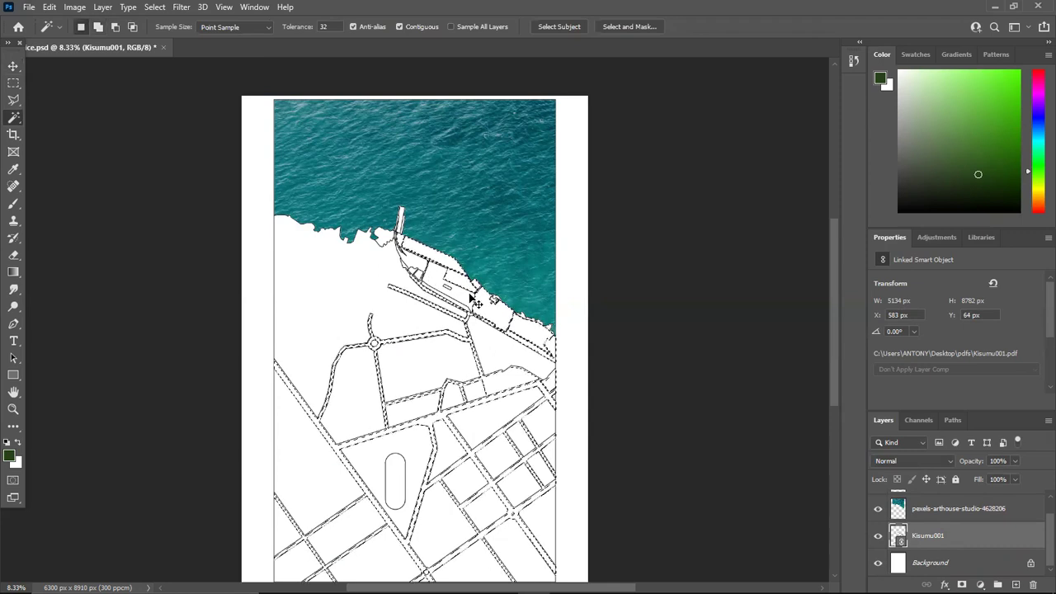
{"action": "key", "text": "ctrl+z"}
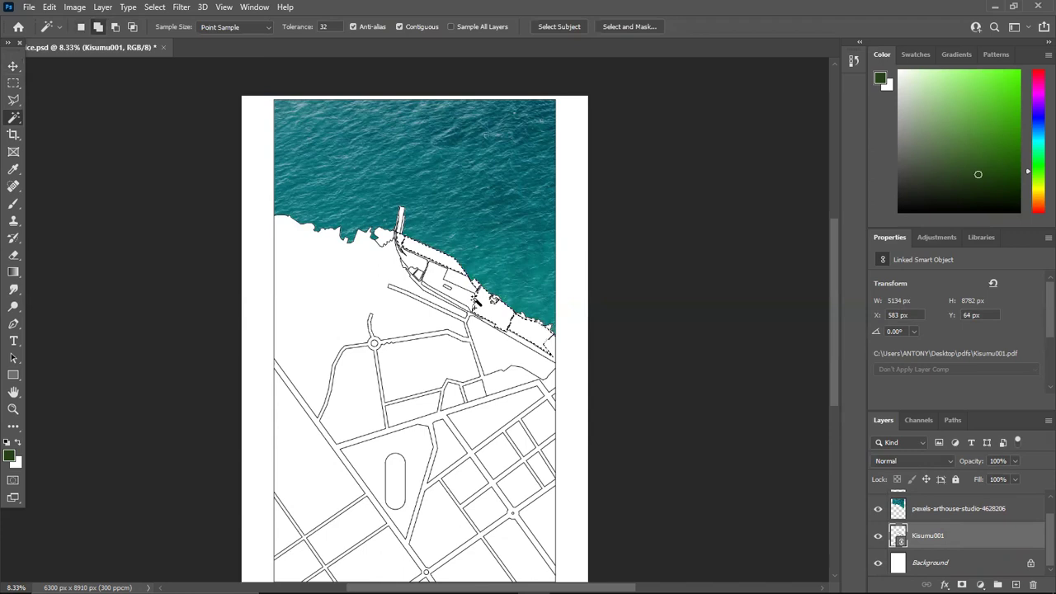
{"action": "left_click", "coordinate": [554, 345], "text": "shift"}
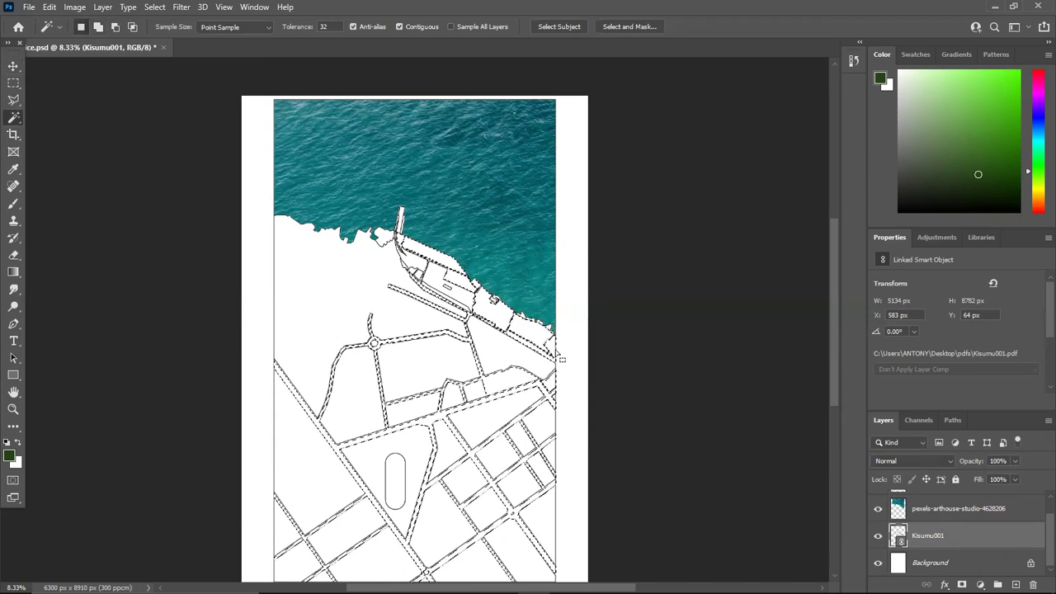
{"action": "key", "text": "ctrl+z"}
{"action": "key", "text": "shift"}
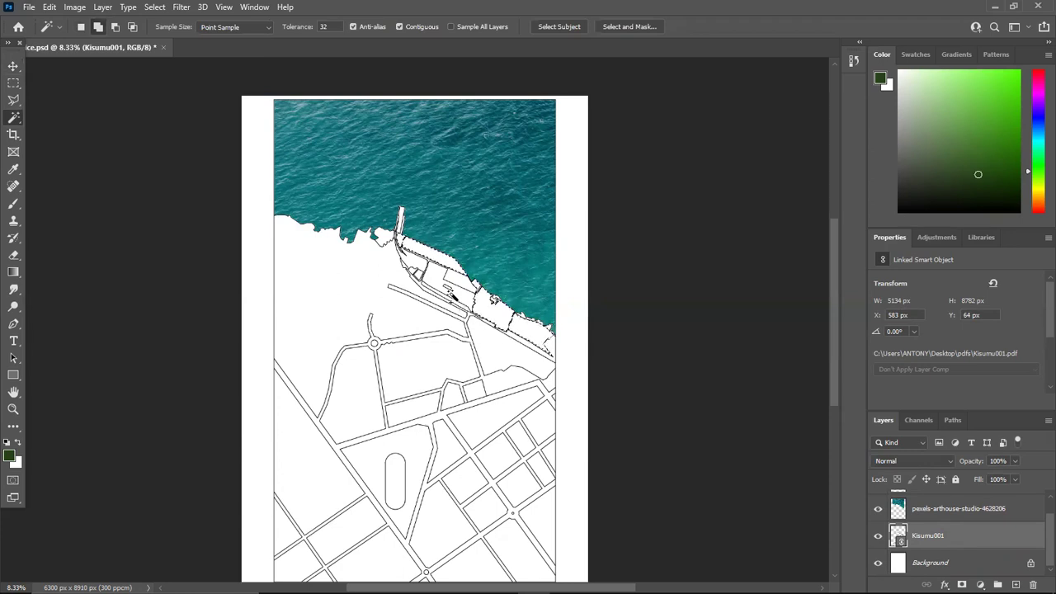
{"action": "left_click", "coordinate": [451, 288], "text": "shift"}
{"action": "left_click", "coordinate": [410, 264], "text": "shift"}
{"action": "key", "text": "shift"}
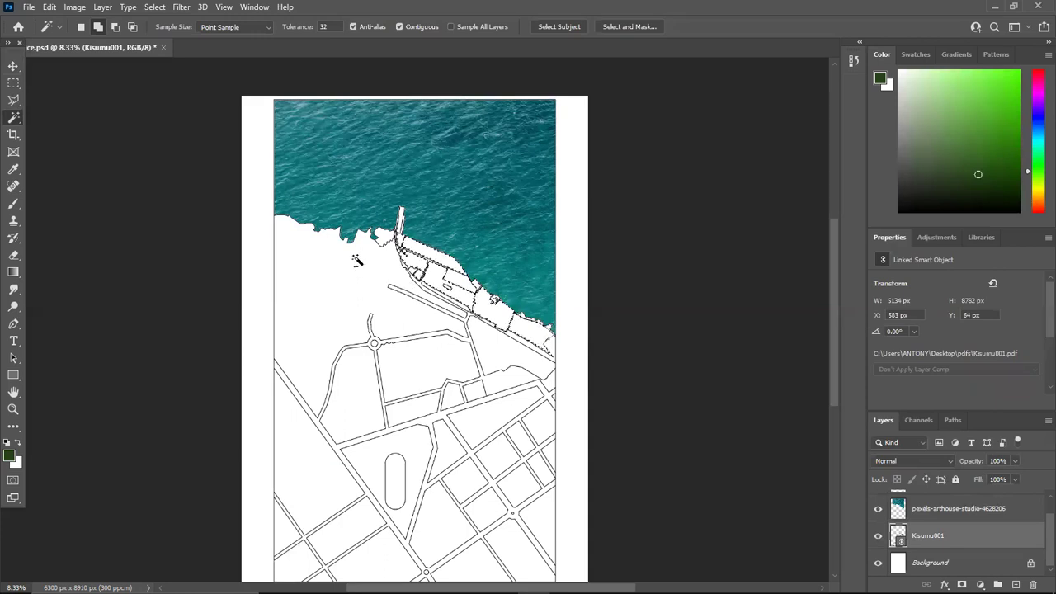
{"action": "key", "text": "shift"}
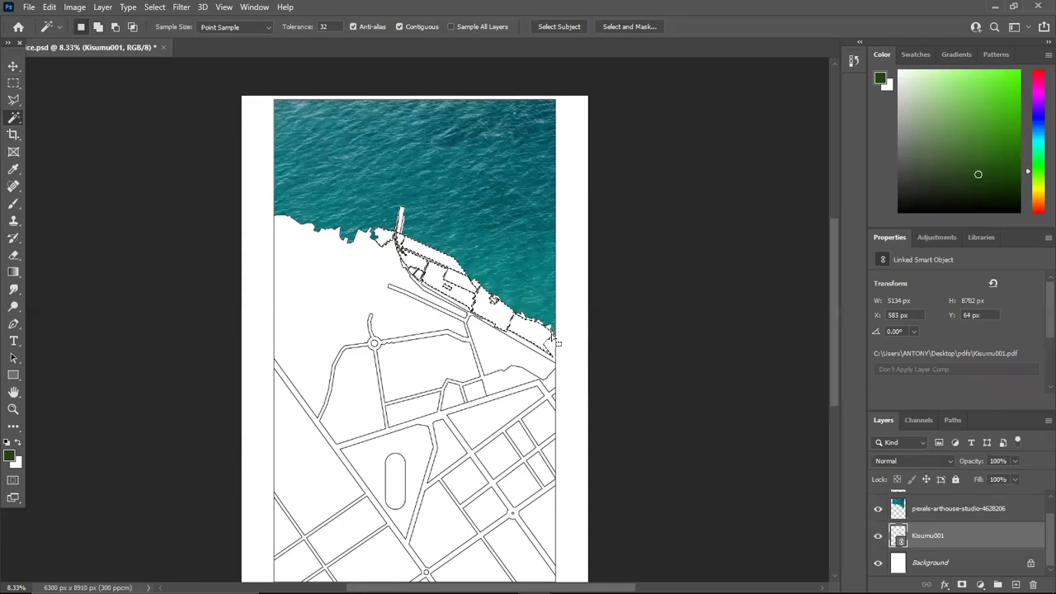
{"action": "scroll", "coordinate": [924, 549], "scroll_direction": "up", "scroll_amount": 1}
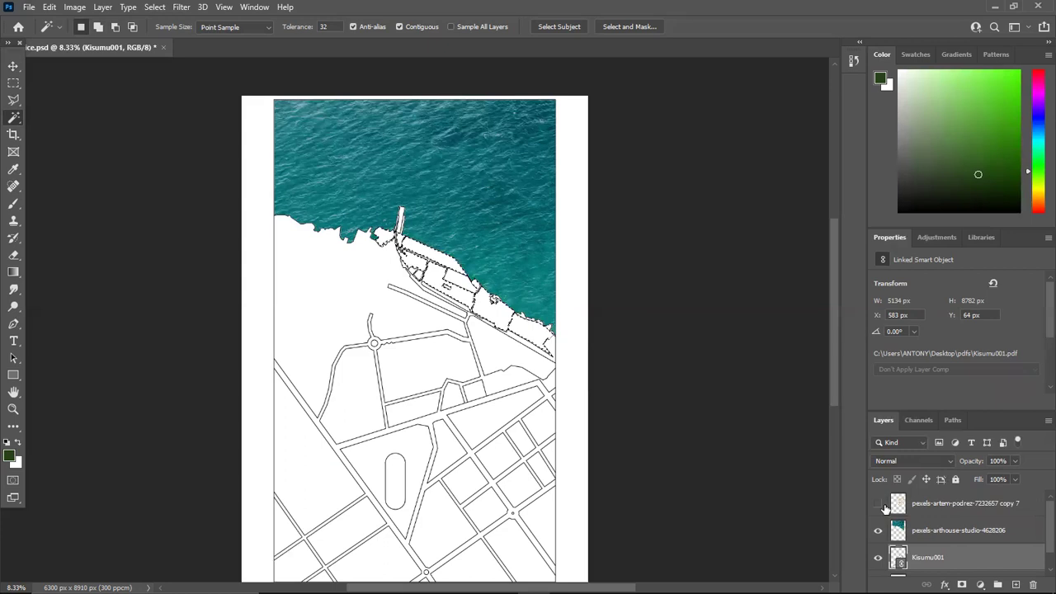
Show and activate the terrazzo layer, then delete the texture outside the pier selection.
{"action": "left_click", "coordinate": [879, 505]}
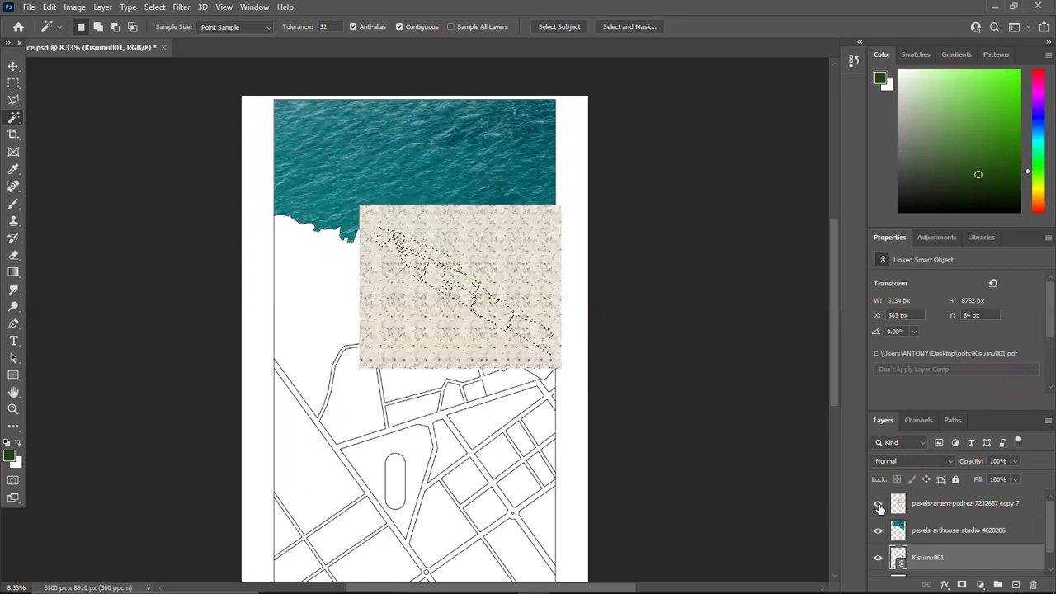
{"action": "left_click", "coordinate": [950, 505]}
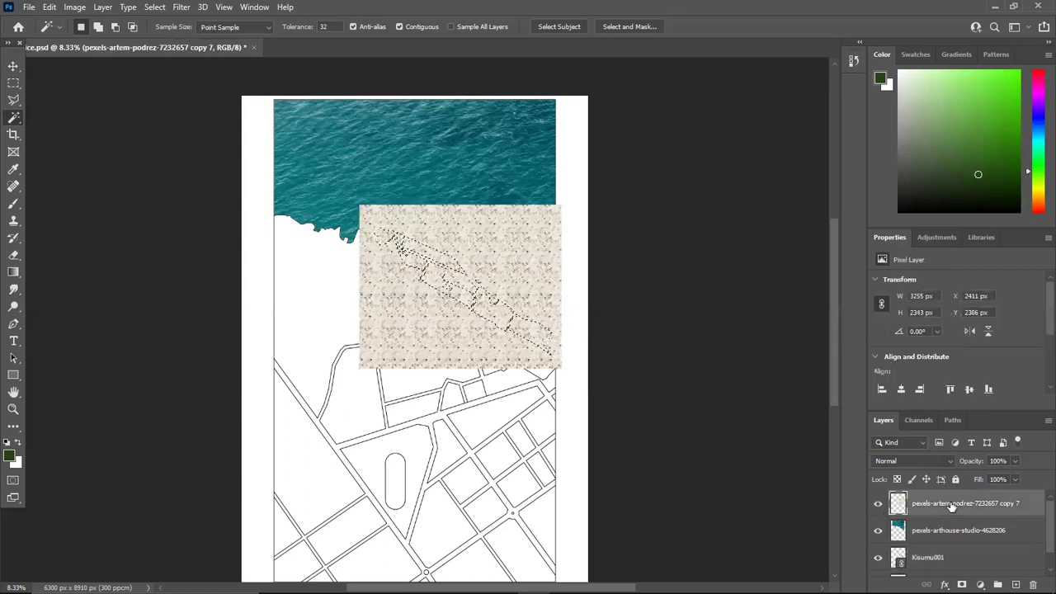
{"action": "key", "text": "ctrl+shift+i"}
{"action": "key", "text": "Delete"}
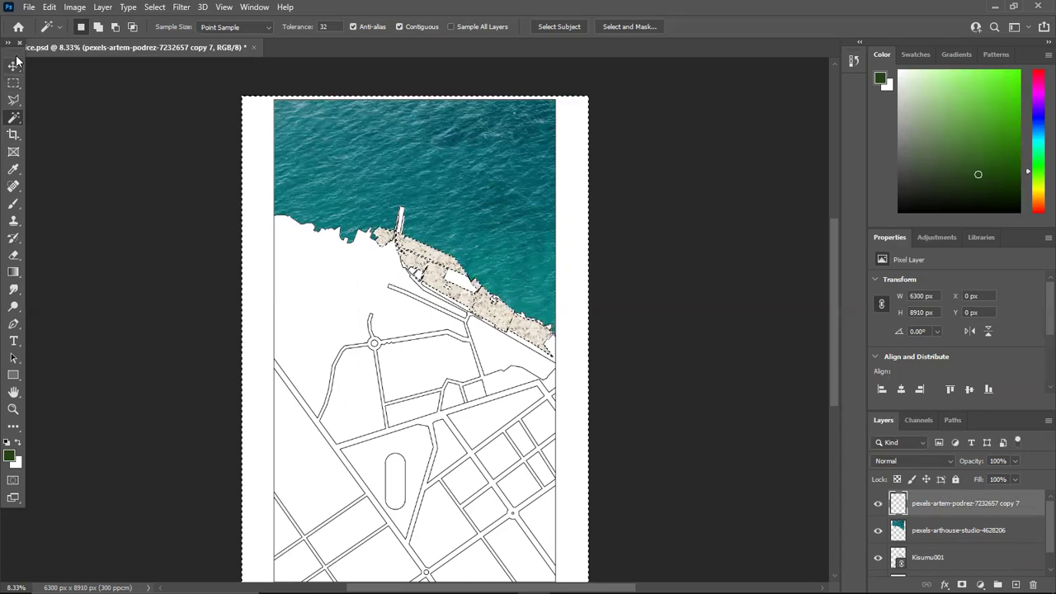
{"action": "left_click", "coordinate": [25, 7]}
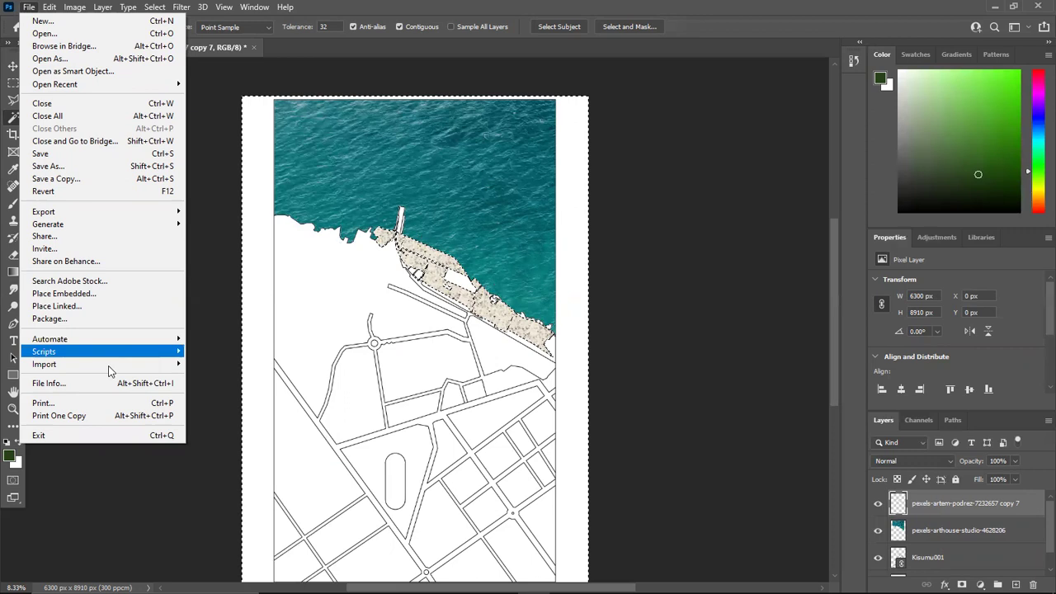
Place TexturesCom_Grass0197_2_M as a linked grass texture in the plan.
{"action": "left_click", "coordinate": [103, 302]}
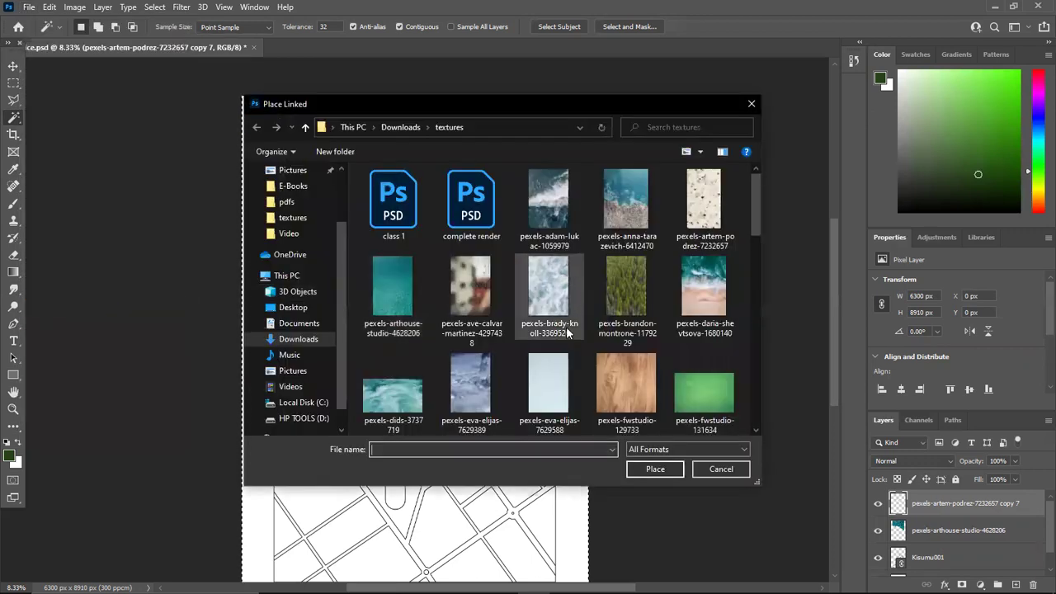
{"action": "scroll", "coordinate": [566, 338], "scroll_direction": "down", "scroll_amount": 1}
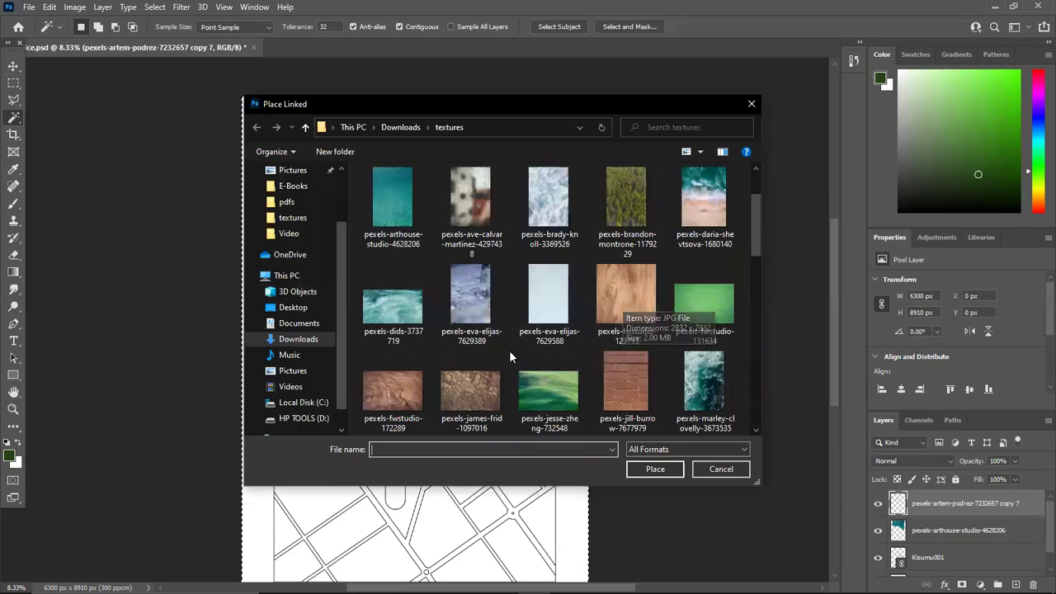
{"action": "scroll", "coordinate": [509, 350], "scroll_direction": "down", "scroll_amount": 2}
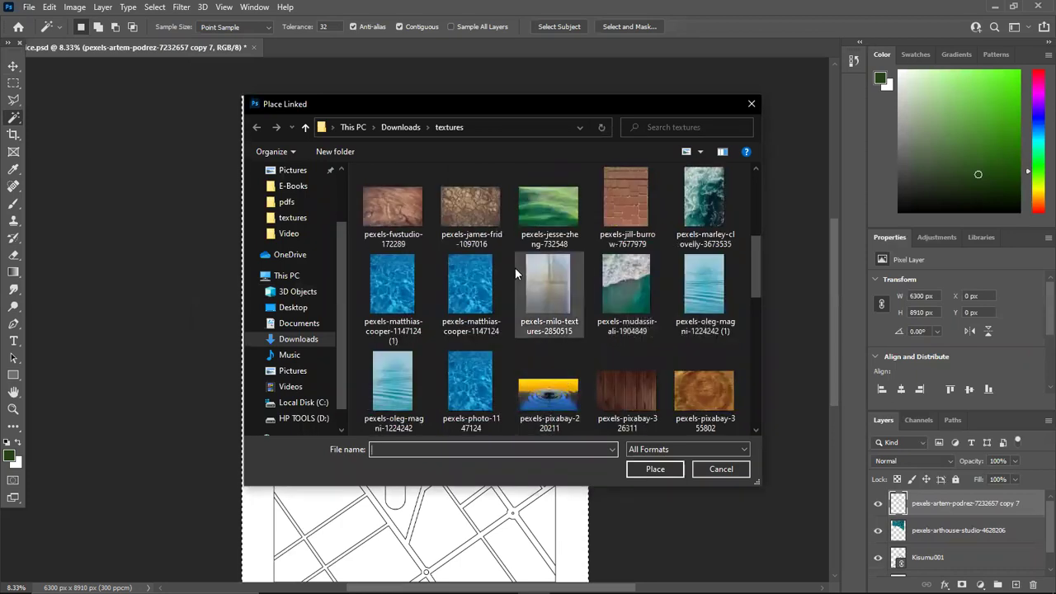
{"action": "scroll", "coordinate": [520, 273], "scroll_direction": "up", "scroll_amount": 2}
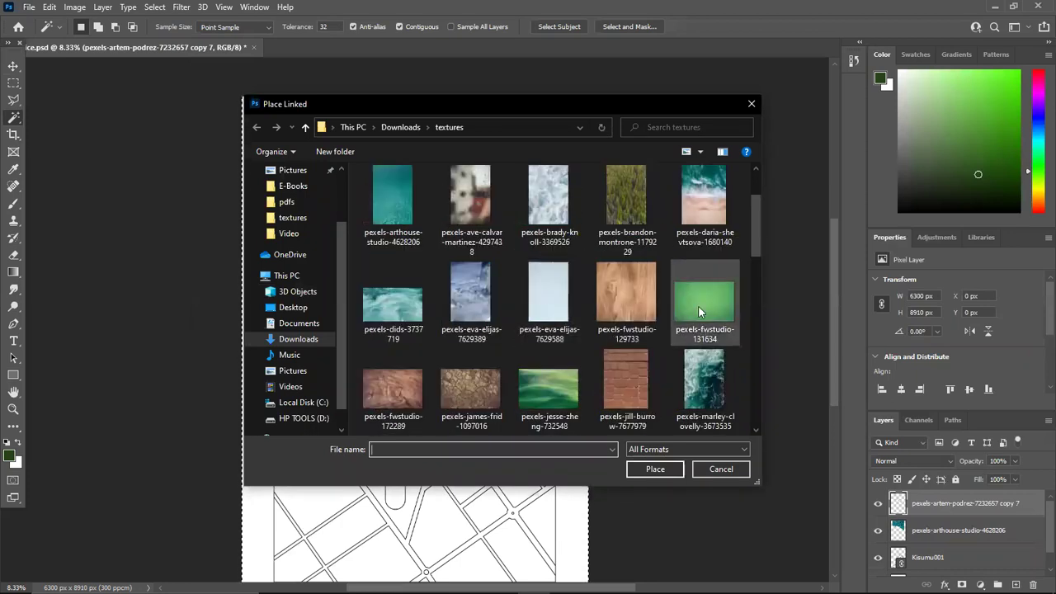
{"action": "scroll", "coordinate": [552, 306], "scroll_direction": "up", "scroll_amount": 1}
{"action": "scroll", "coordinate": [550, 305], "scroll_direction": "down", "scroll_amount": 5}
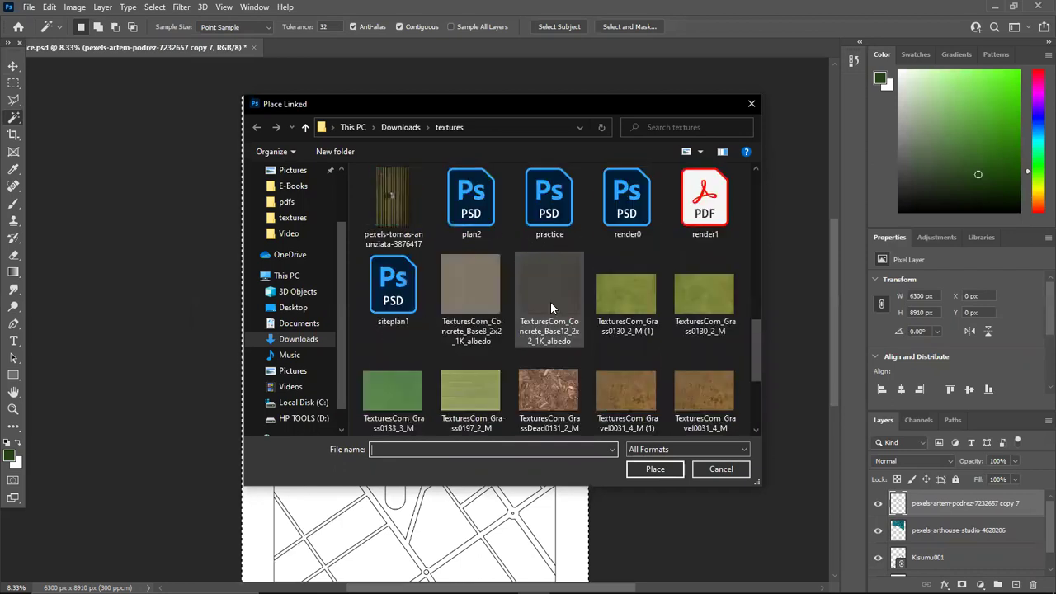
{"action": "left_click", "coordinate": [472, 206]}
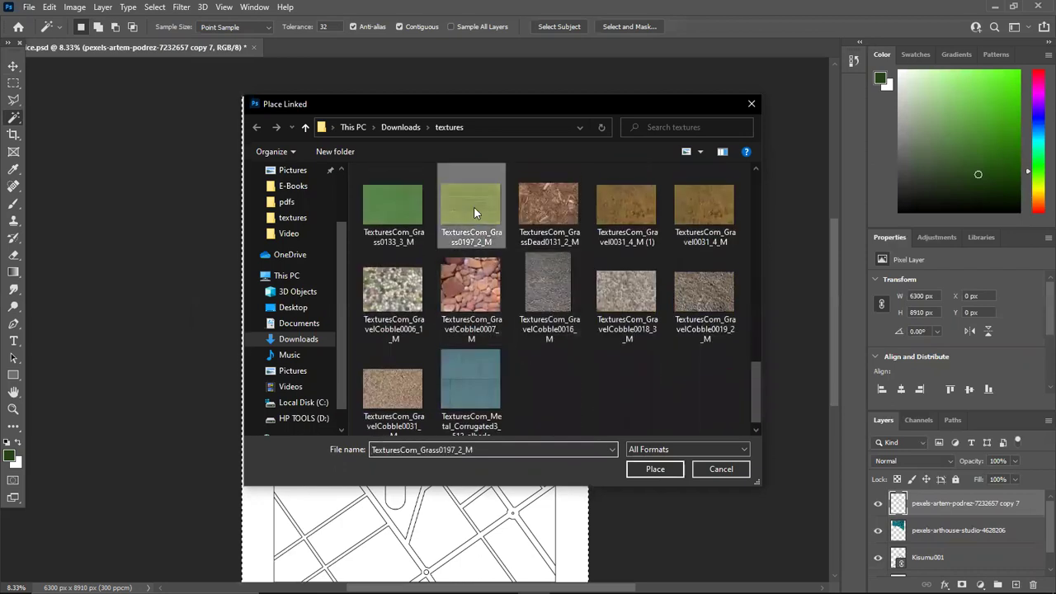
{"action": "left_click", "coordinate": [658, 469]}
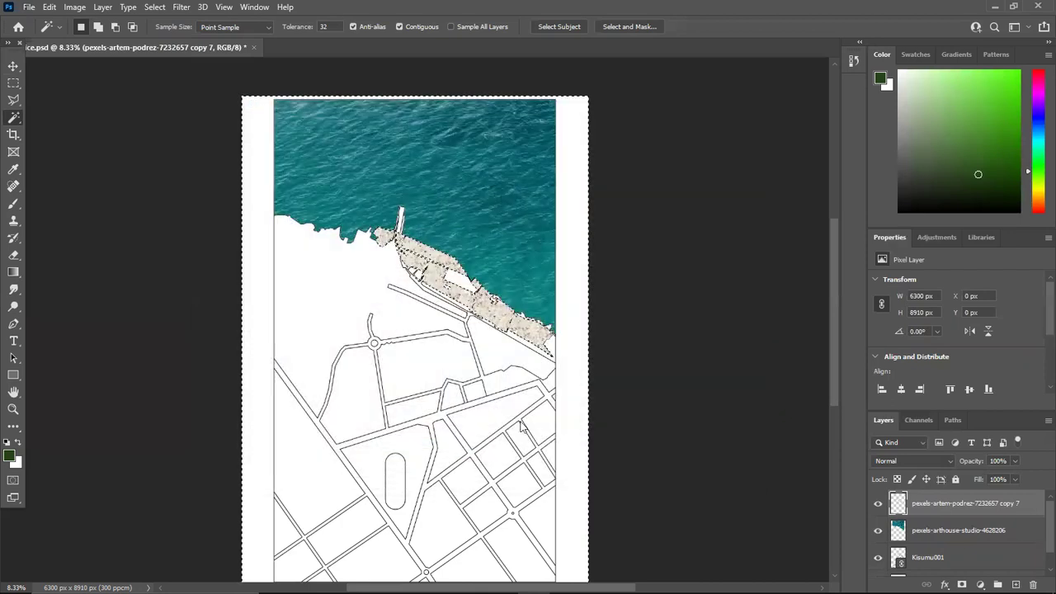
Shrink the grass to a small 1094 × 756 px block near the shoreline's left edge and commit.
{"action": "left_click_drag", "start_coordinate": [432, 323], "coordinate": [460, 427]}
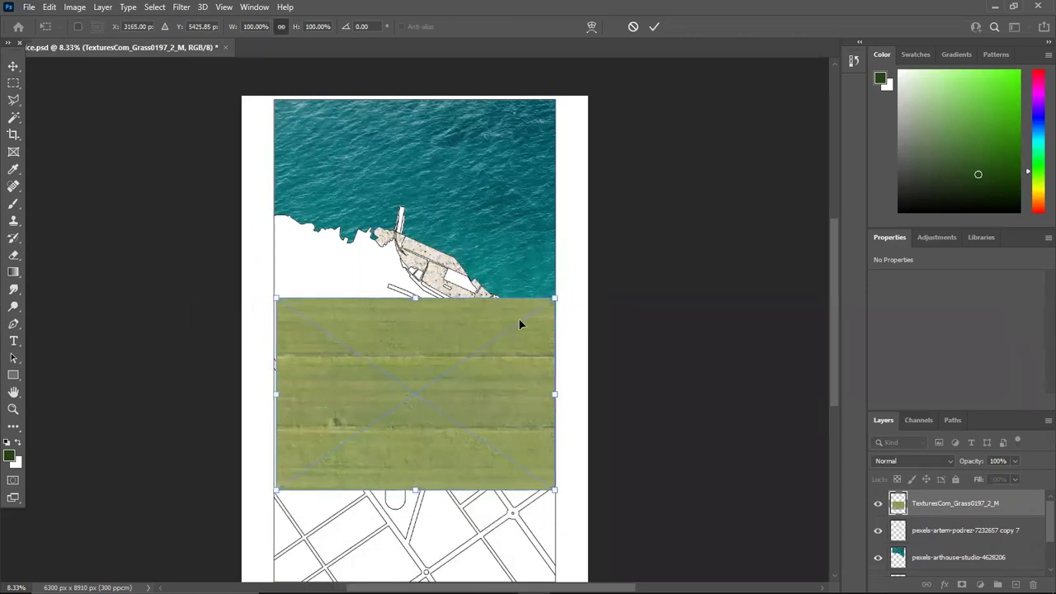
{"action": "left_click_drag", "start_coordinate": [554, 297], "coordinate": [337, 452]}
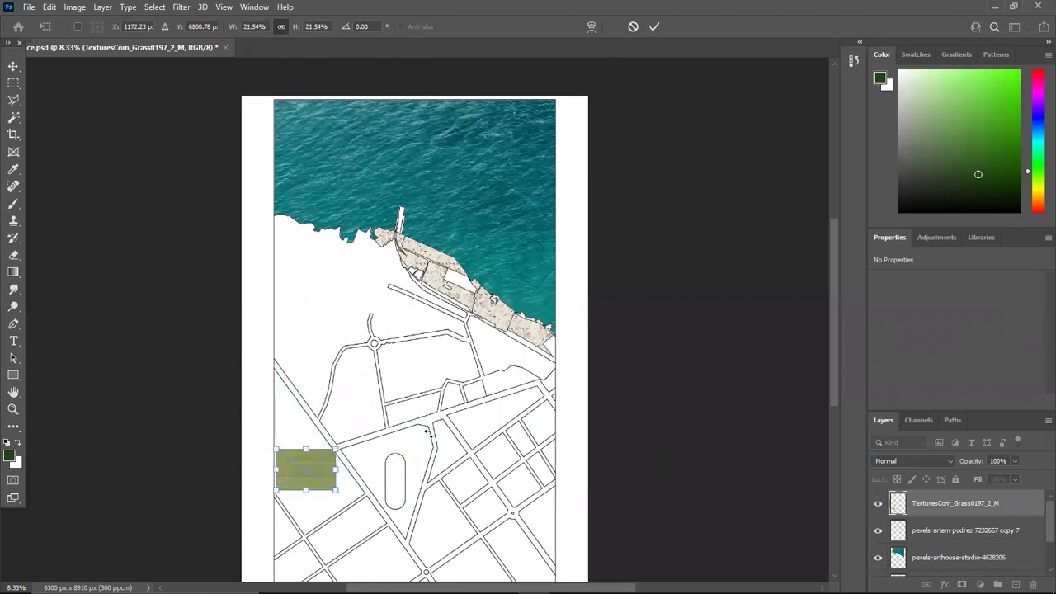
{"action": "left_click_drag", "start_coordinate": [306, 469], "coordinate": [309, 519]}
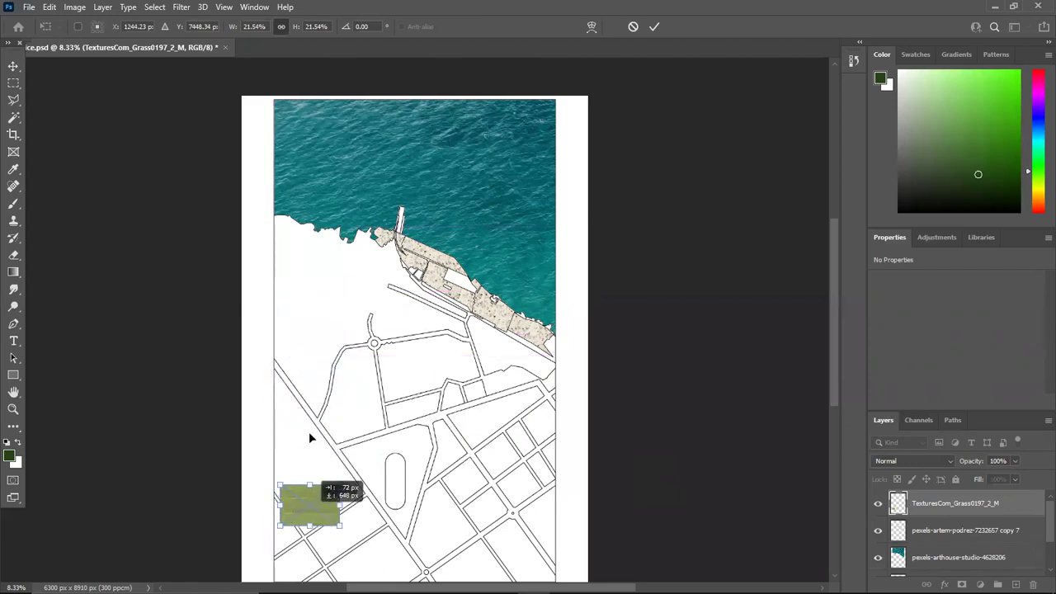
{"action": "key", "text": "ctrl+z"}
{"action": "left_click", "coordinate": [654, 26]}
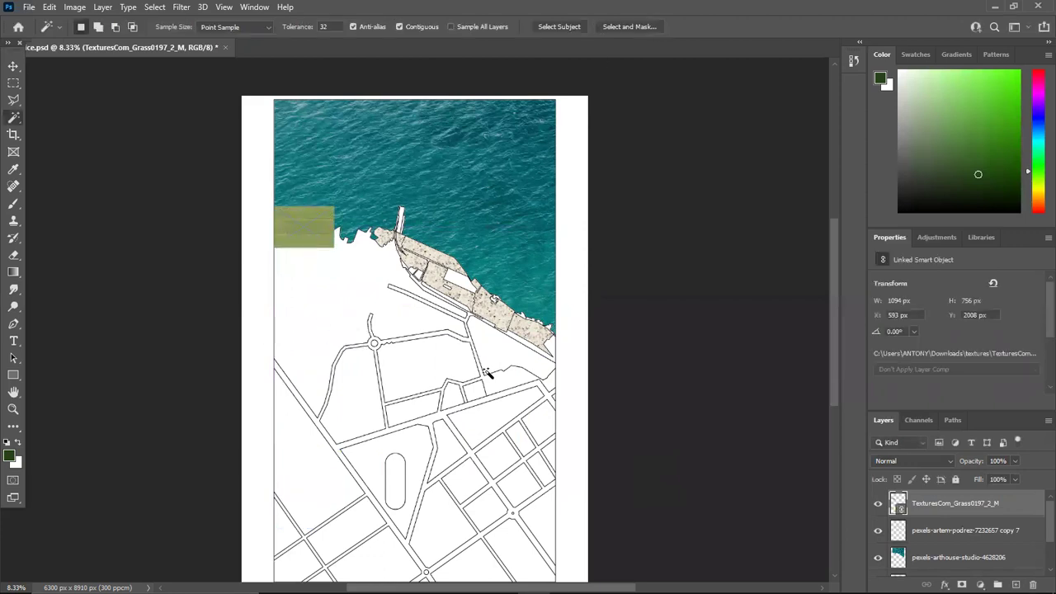
Duplicate the grass block and stack copies downward below the coastline.
{"action": "key", "text": "ctrl+j"}
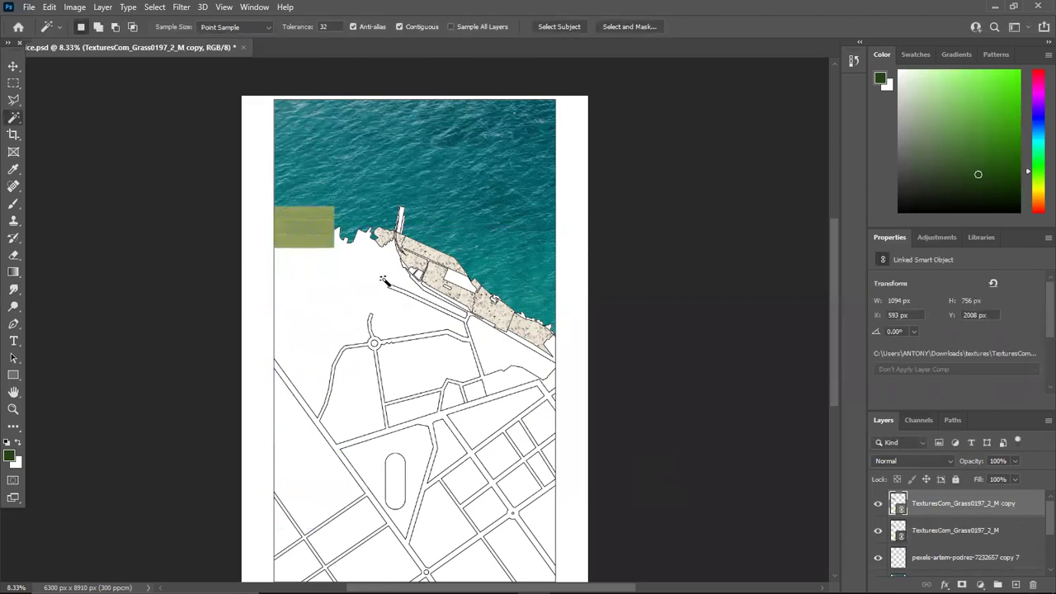
{"action": "key", "text": "v"}
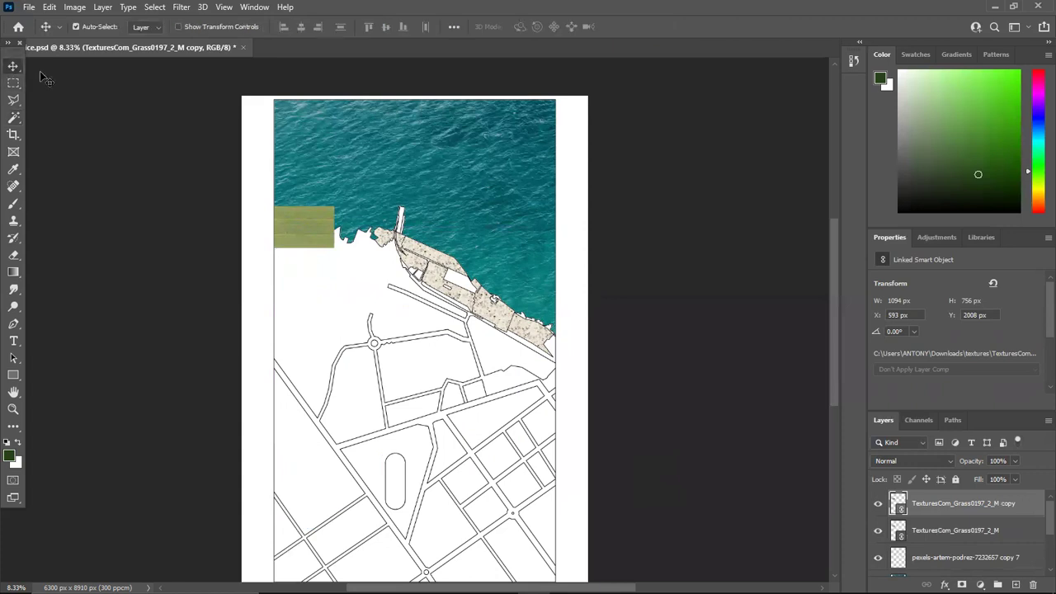
{"action": "left_click_drag", "start_coordinate": [295, 241], "coordinate": [297, 271]}
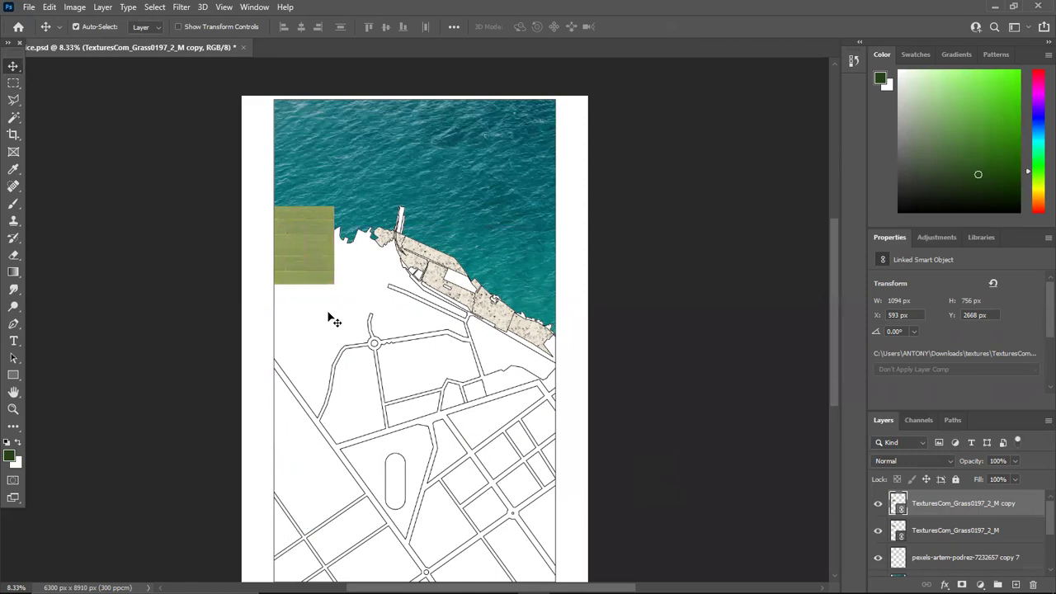
{"action": "left_click", "coordinate": [955, 530], "text": "shift"}
{"action": "key", "text": "ctrl+j"}
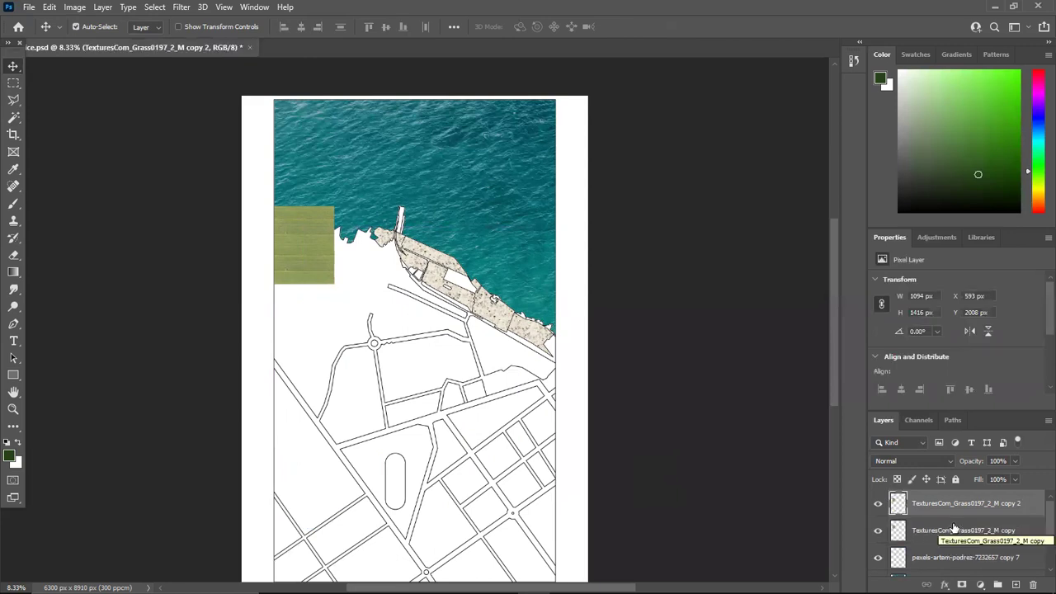
{"action": "left_click_drag", "start_coordinate": [310, 268], "coordinate": [305, 342]}
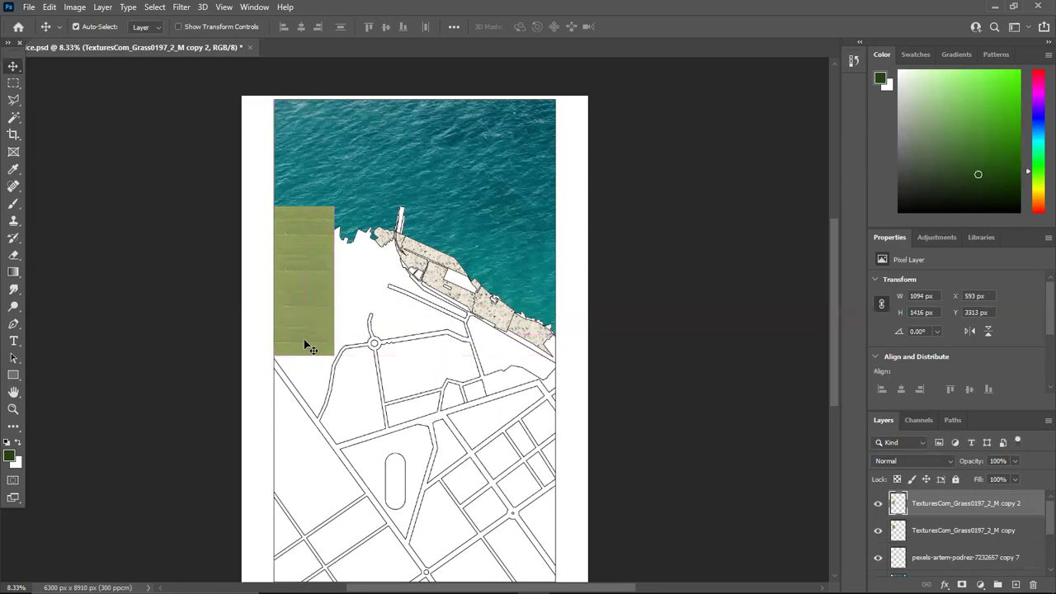
Merge the grass copies into a long strip with its top aligned to the coastline.
{"action": "left_click", "coordinate": [978, 532], "text": "shift"}
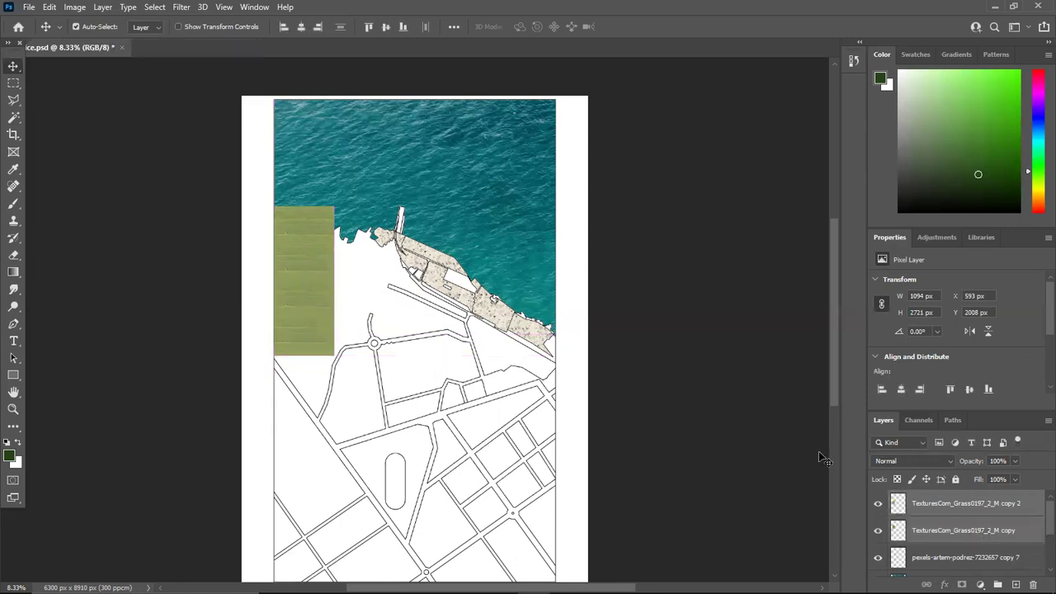
{"action": "key", "text": "ctrl+e"}
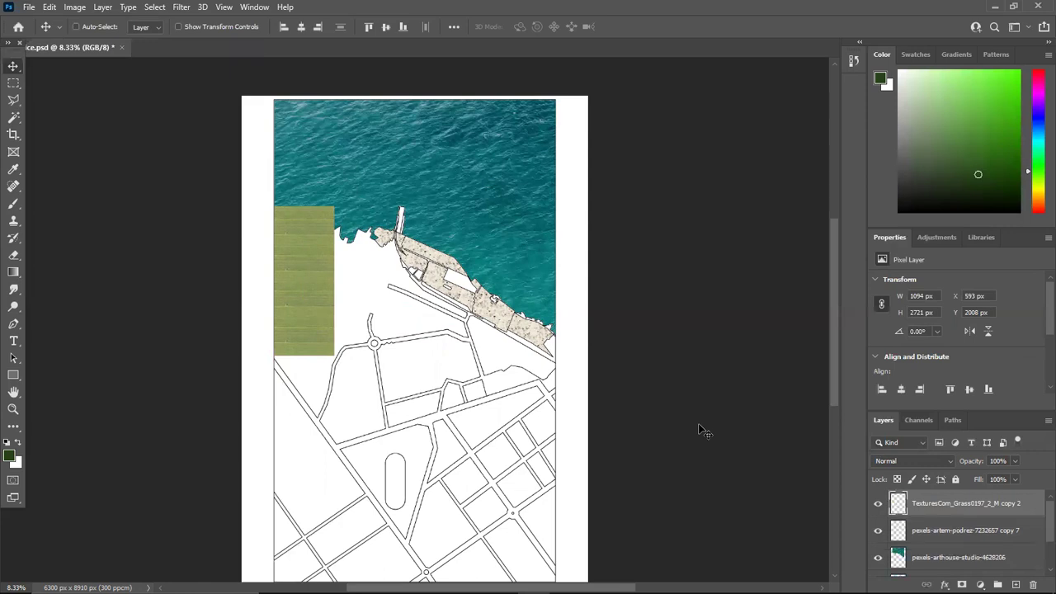
{"action": "key", "text": "ctrl+j"}
{"action": "left_click_drag", "start_coordinate": [311, 288], "coordinate": [299, 420]}
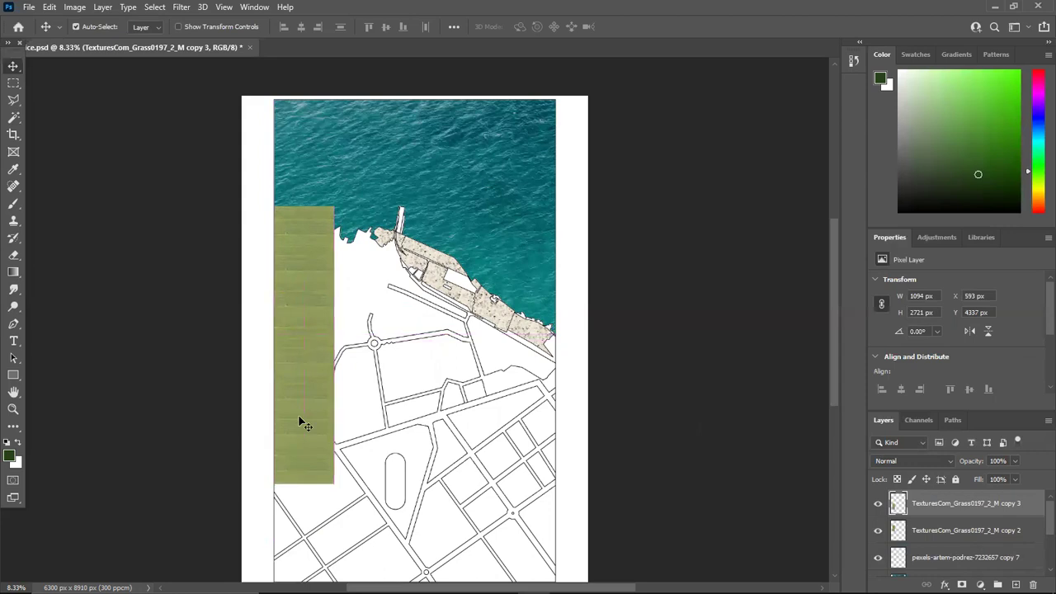
{"action": "left_click", "coordinate": [924, 533], "text": "shift"}
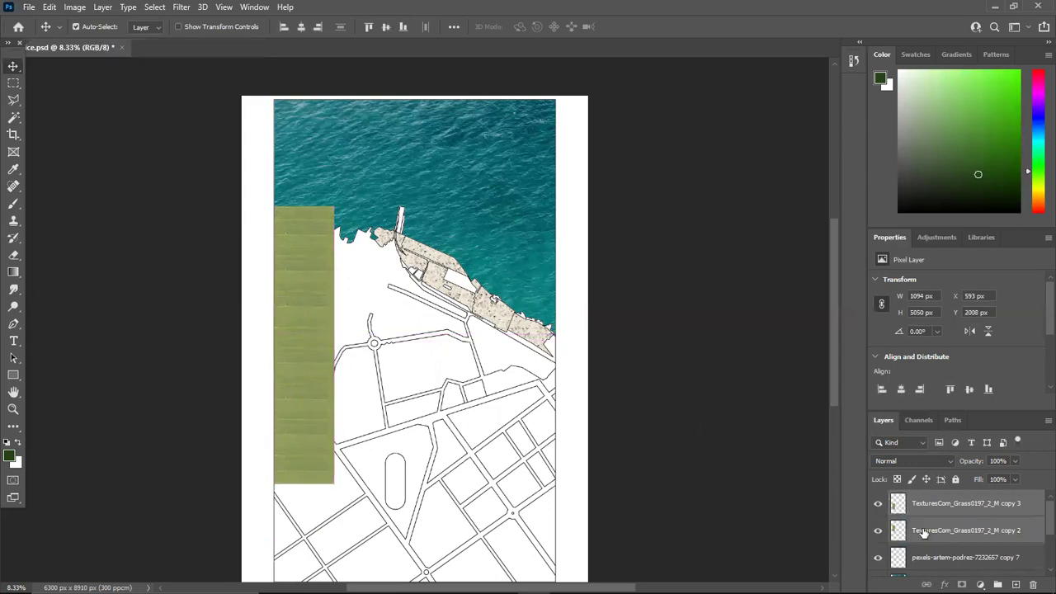
{"action": "key", "text": "ctrl+e"}
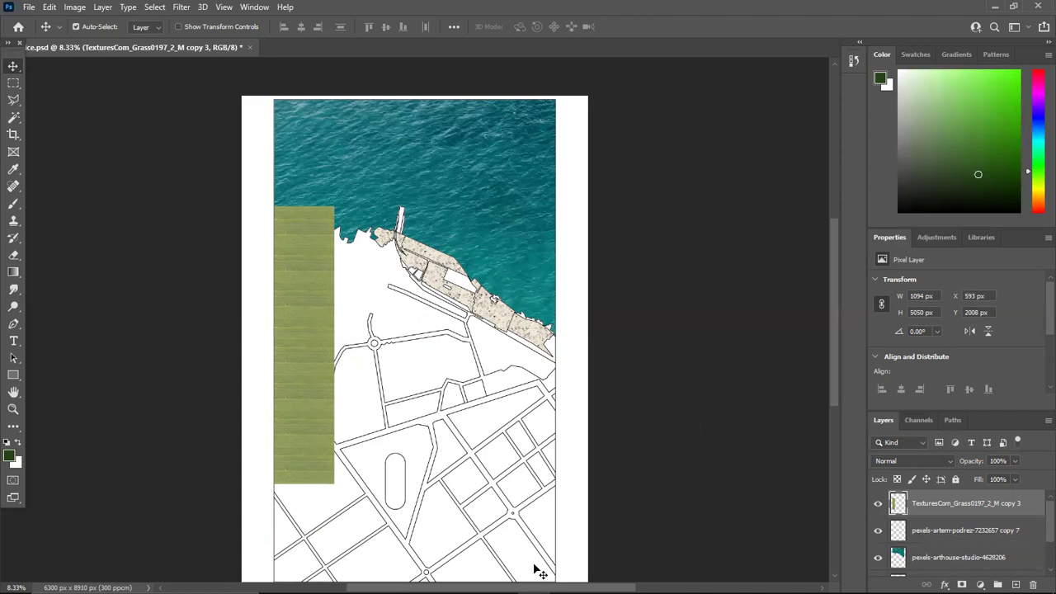
{"action": "mouse_move", "coordinate": [307, 352]}
{"action": "left_mouse_down"}
{"action": "mouse_move", "coordinate": [310, 438]}
{"action": "mouse_move", "coordinate": [305, 345]}
{"action": "left_mouse_up"}
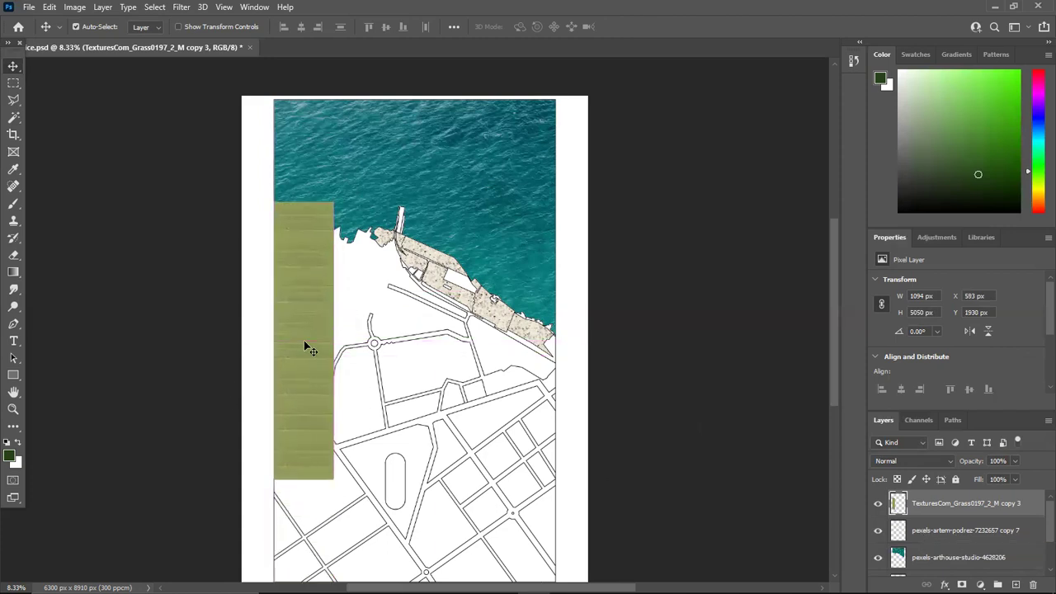
Extend the grass strip to the page bottom and add a side-by-side copy, merging each.
{"action": "key", "text": "ctrl+j"}
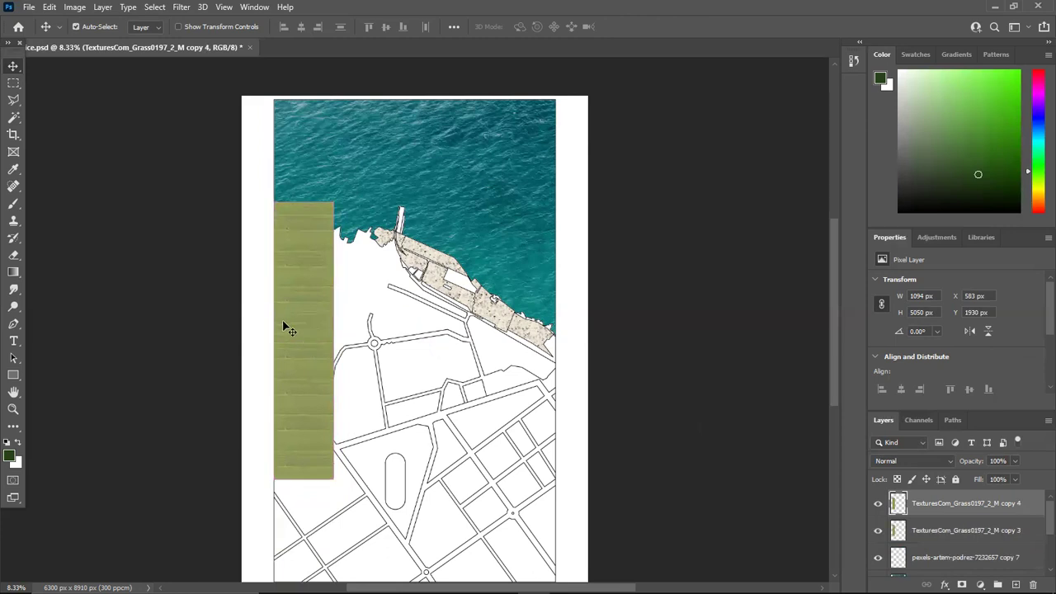
{"action": "left_click_drag", "start_coordinate": [312, 332], "coordinate": [314, 429]}
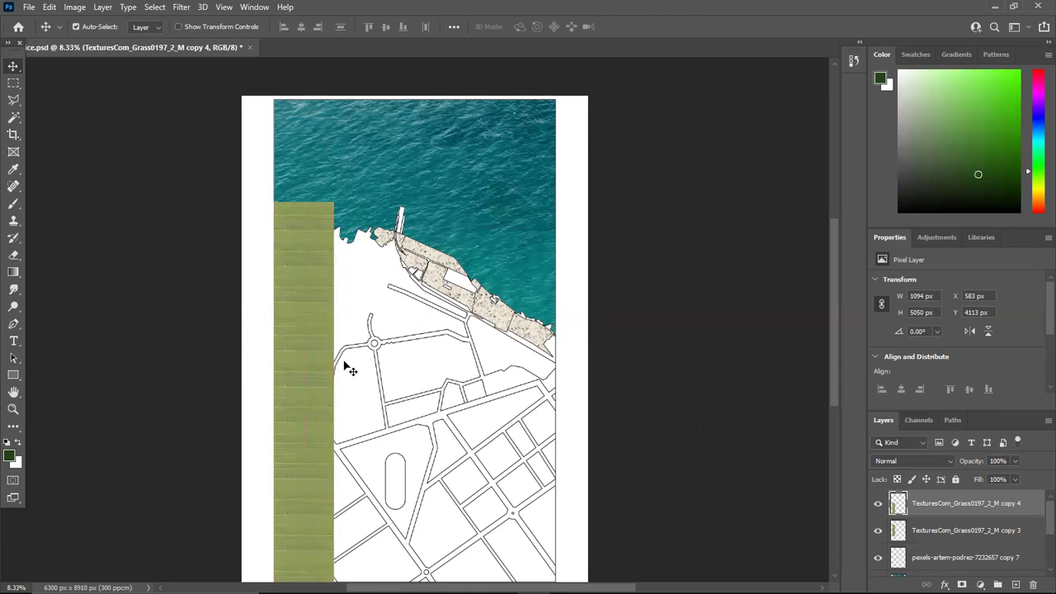
{"action": "left_click", "coordinate": [976, 536], "text": "shift"}
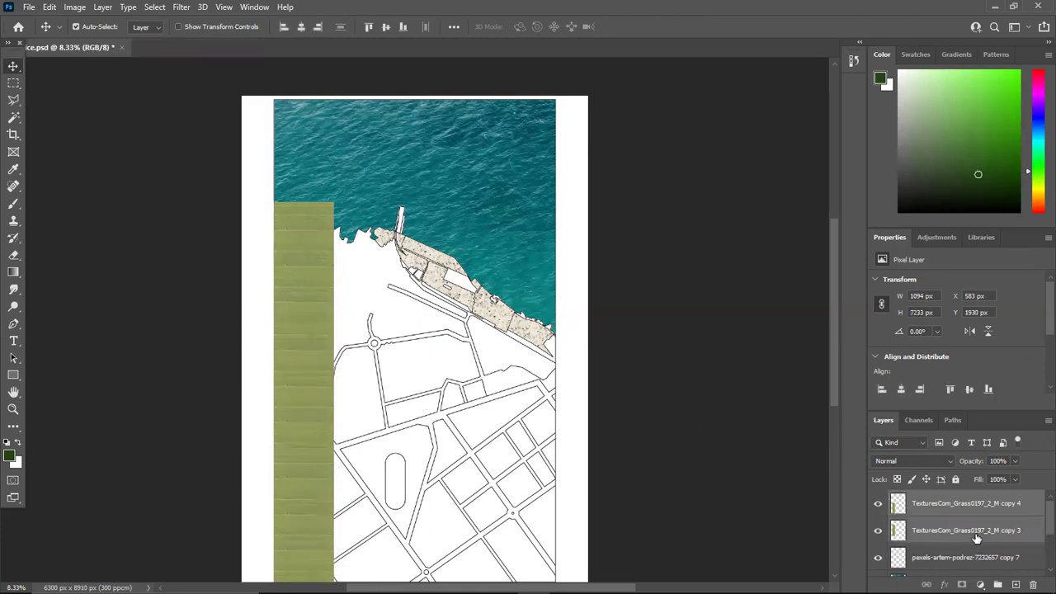
{"action": "key", "text": "ctrl+e"}
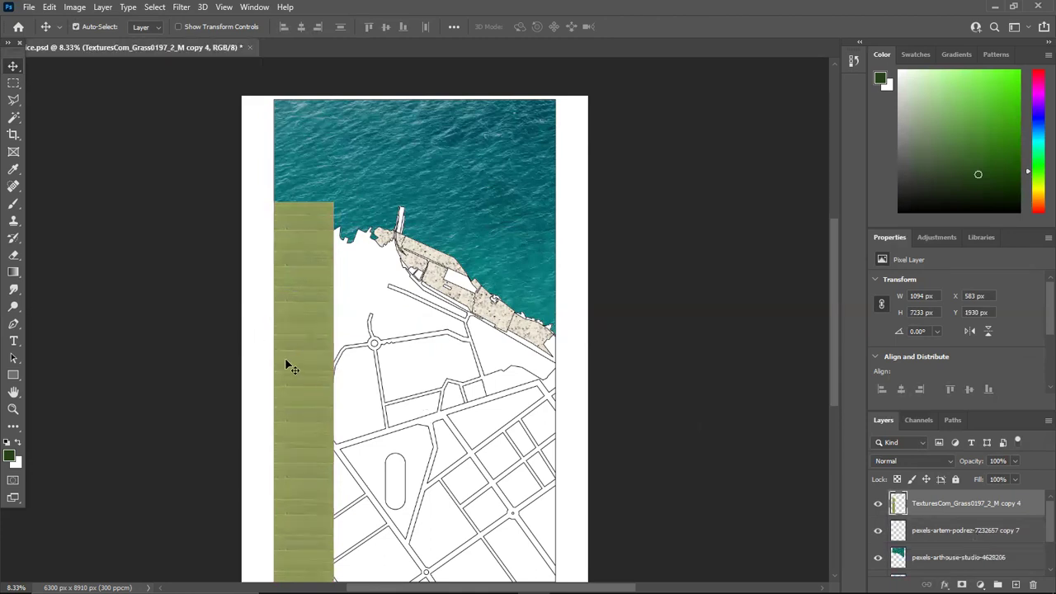
{"action": "key", "text": "ctrl+j"}
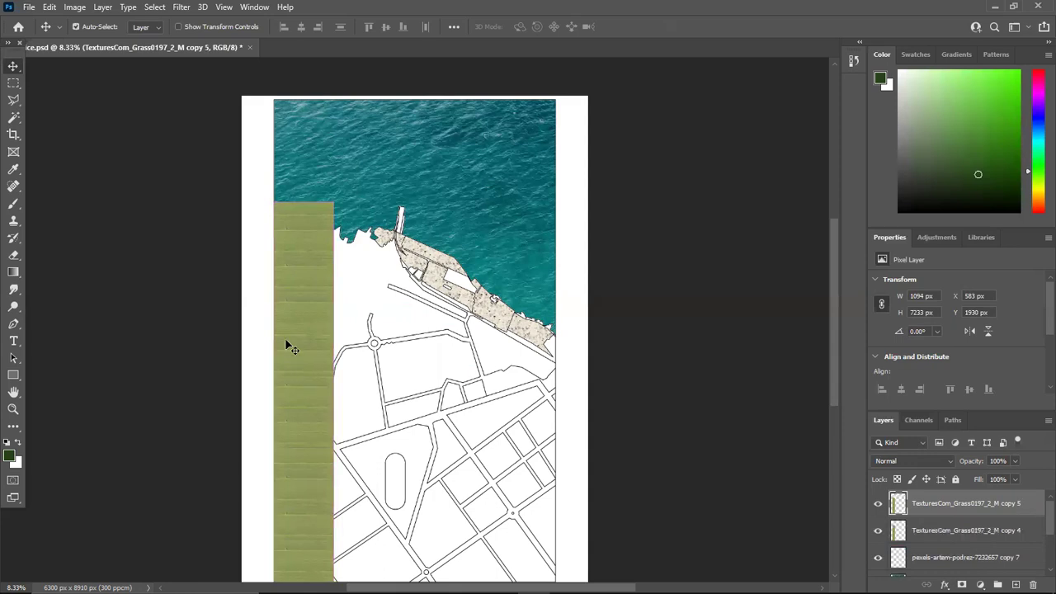
{"action": "left_click_drag", "start_coordinate": [301, 339], "coordinate": [347, 345]}
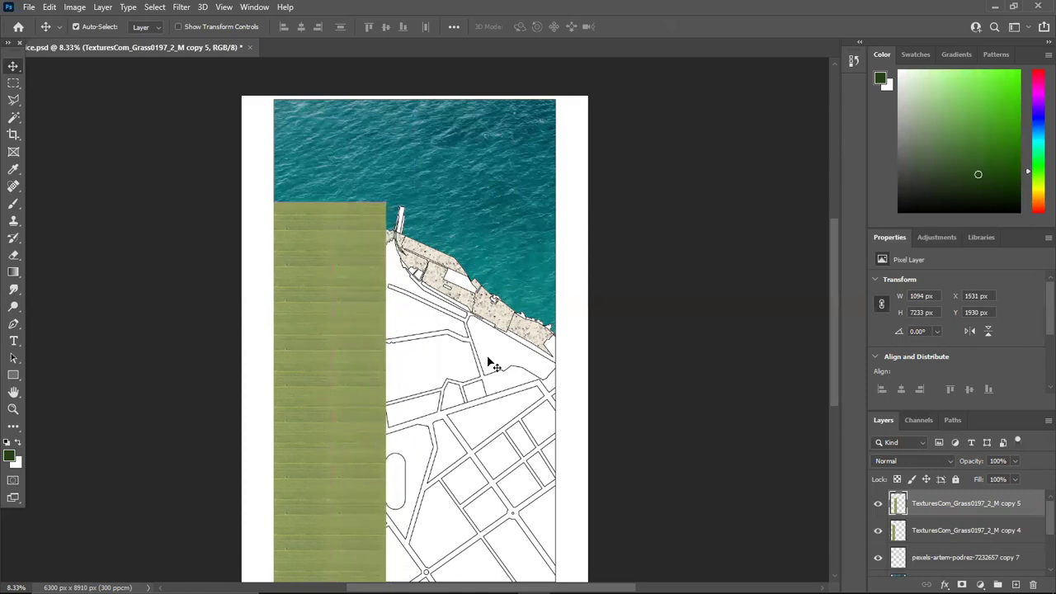
{"action": "left_click", "coordinate": [919, 529], "text": "shift"}
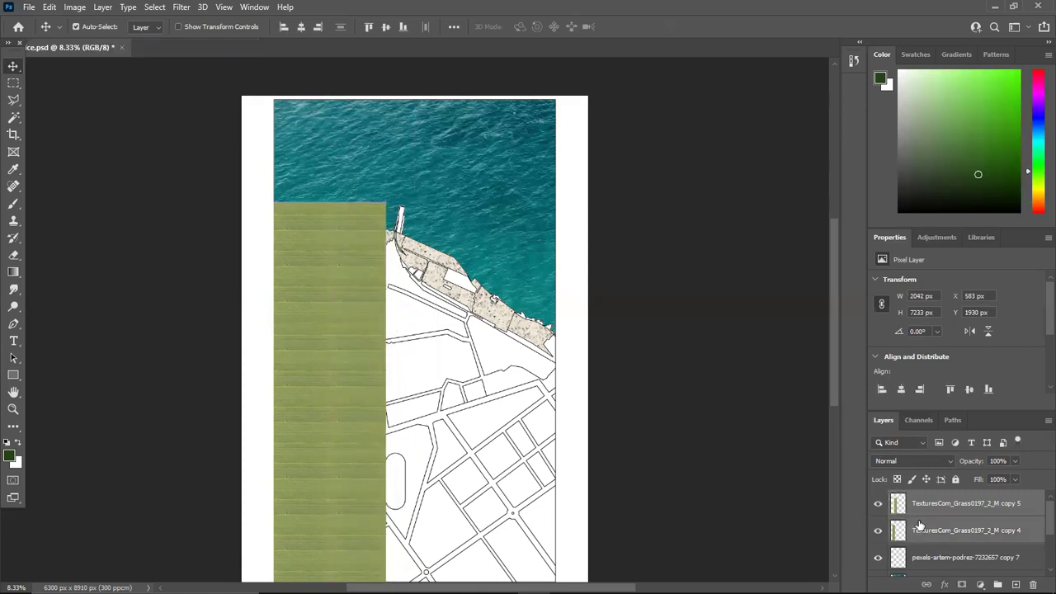
{"action": "key", "text": "ctrl+e"}
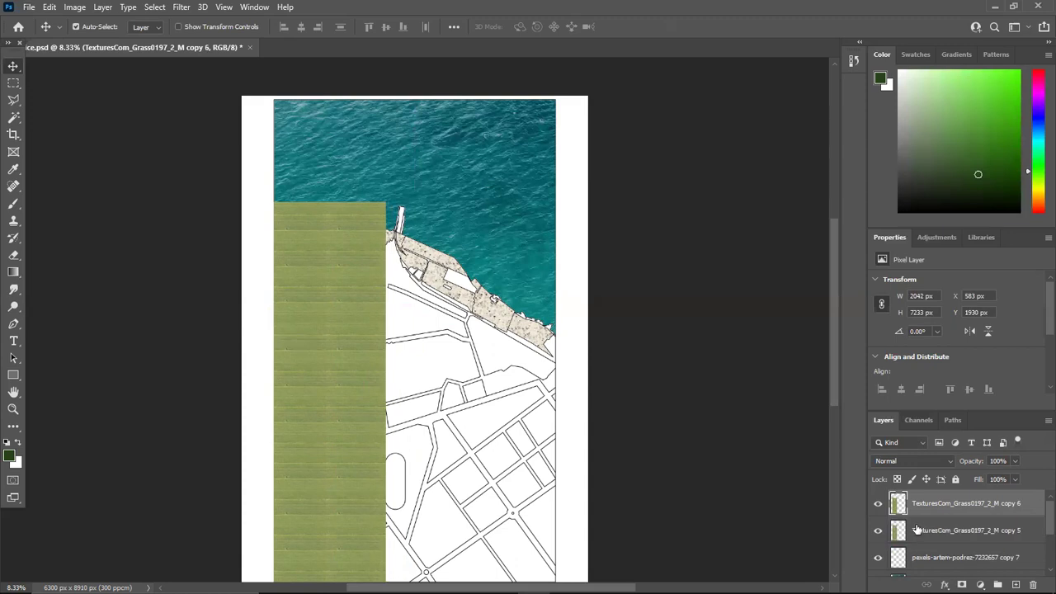
Spread the grass over the right side and merge into one 5805 × 7233 px layer.
{"action": "left_click_drag", "start_coordinate": [318, 388], "coordinate": [422, 391]}
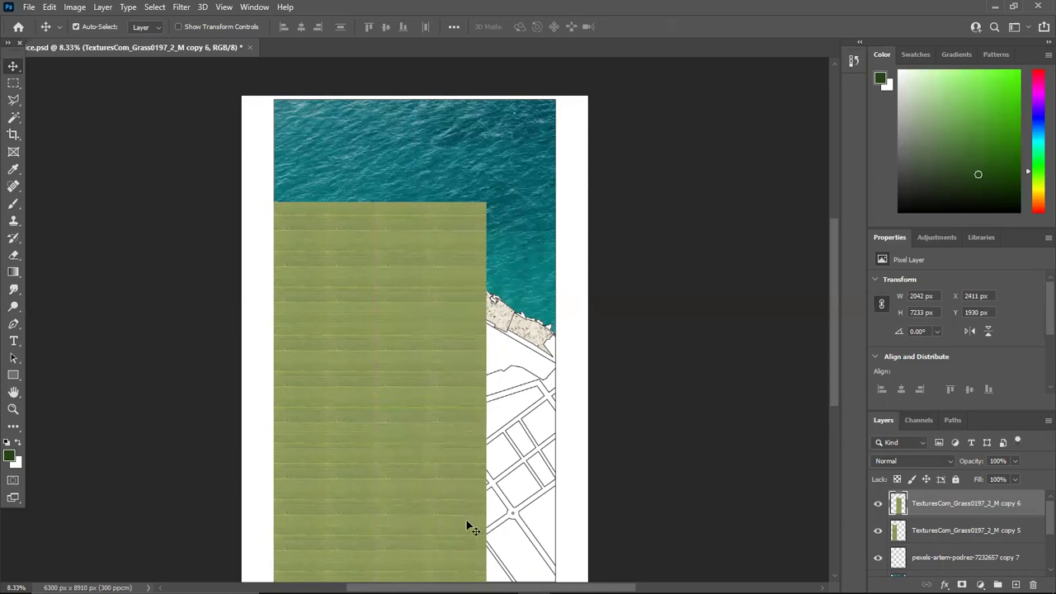
{"action": "left_click", "coordinate": [982, 532], "text": "shift"}
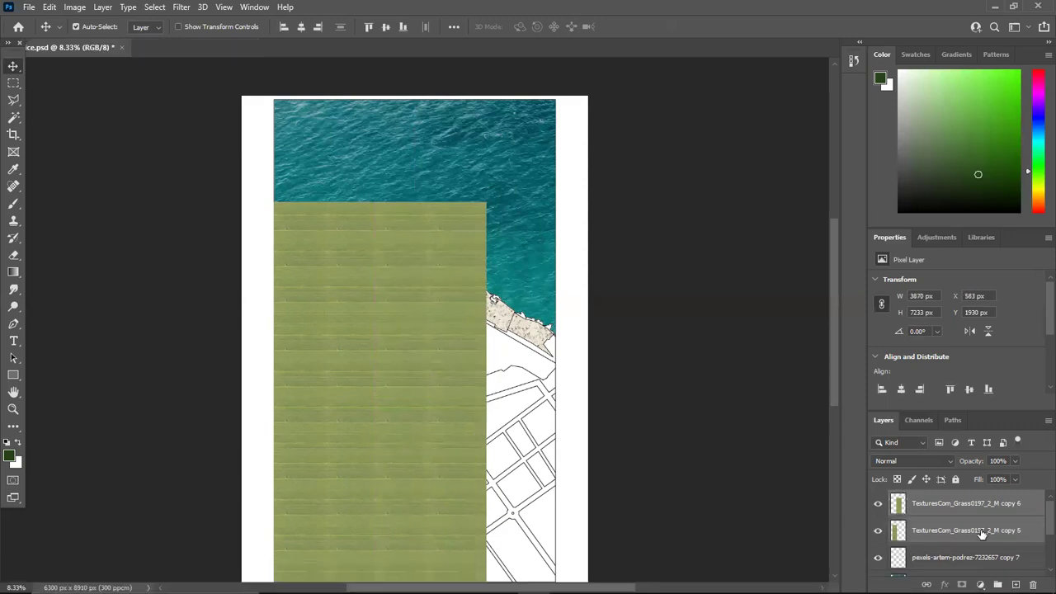
{"action": "key", "text": "ctrl+e"}
{"action": "key", "text": "ctrl+j"}
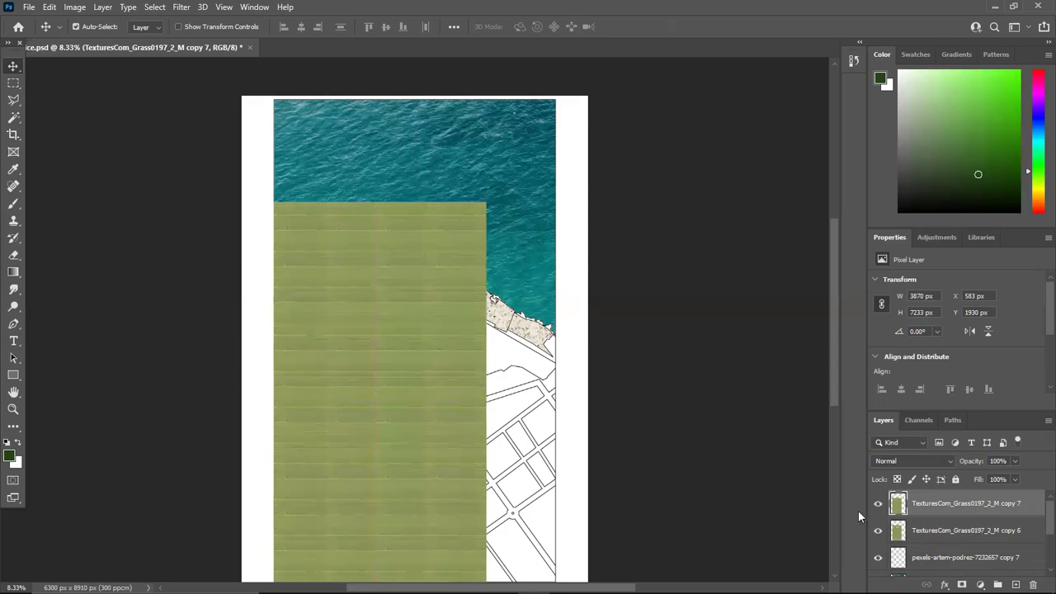
{"action": "mouse_move", "coordinate": [474, 406]}
{"action": "left_mouse_down"}
{"action": "mouse_move", "coordinate": [499, 405]}
{"action": "mouse_move", "coordinate": [484, 405]}
{"action": "left_mouse_up"}
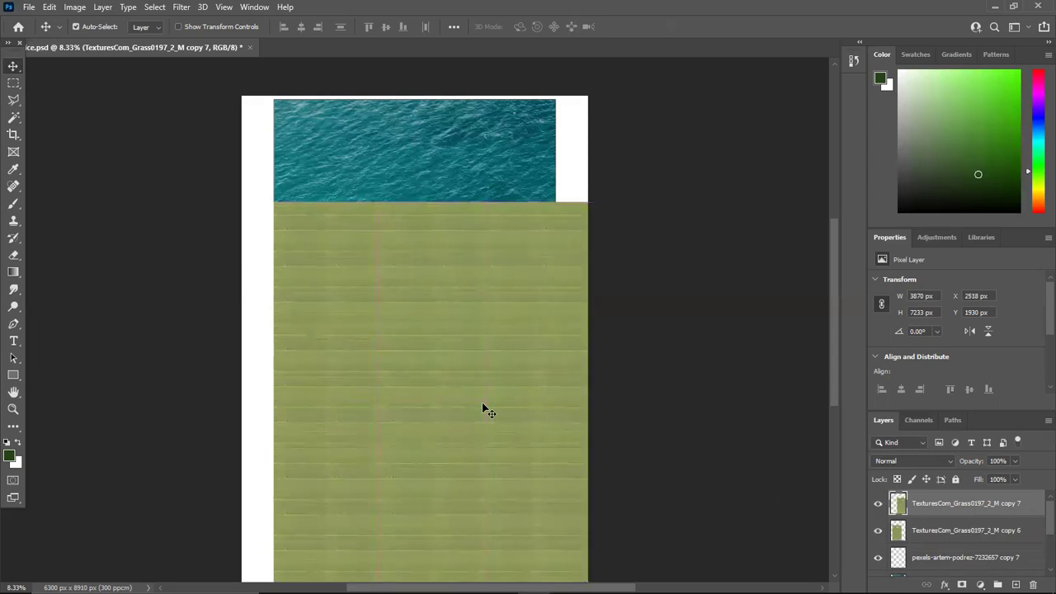
{"action": "left_click", "coordinate": [999, 533], "text": "shift"}
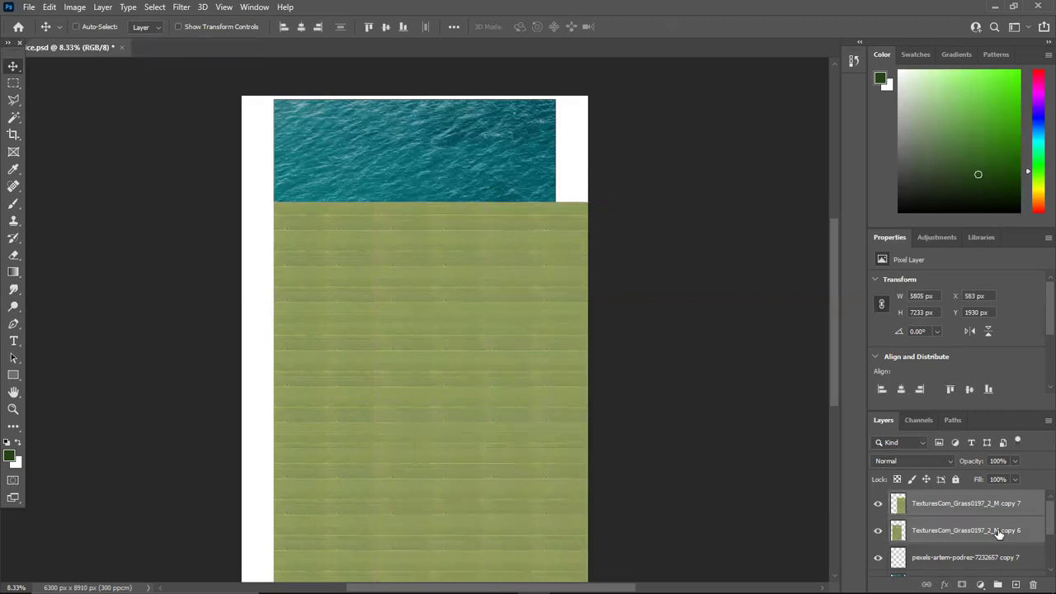
{"action": "key", "text": "ctrl+e"}
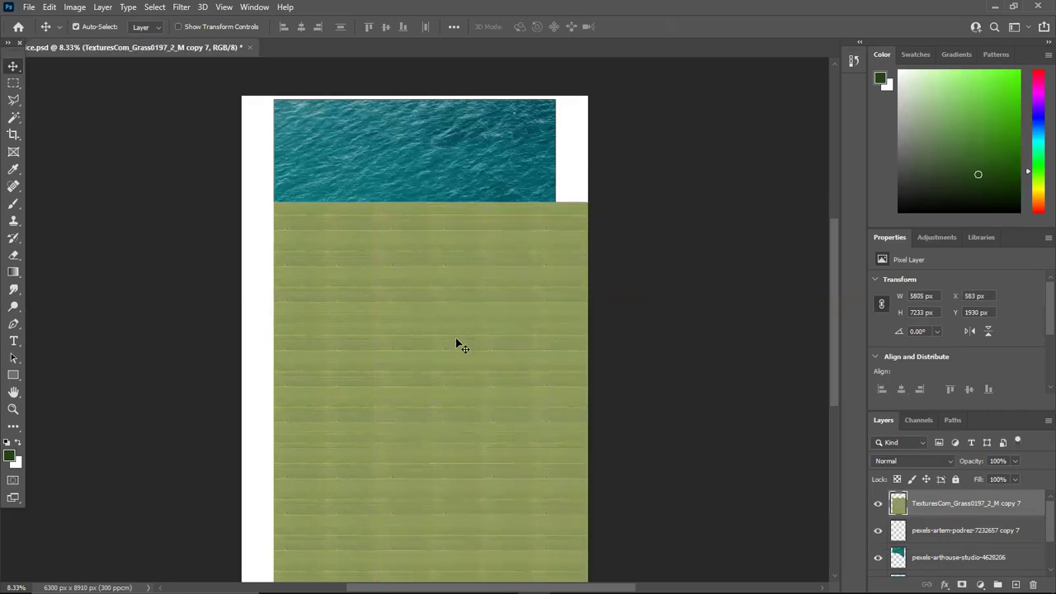
Hide the merged grass layer and make the Kisumu001 map layer active.
{"action": "right_click", "coordinate": [916, 509]}
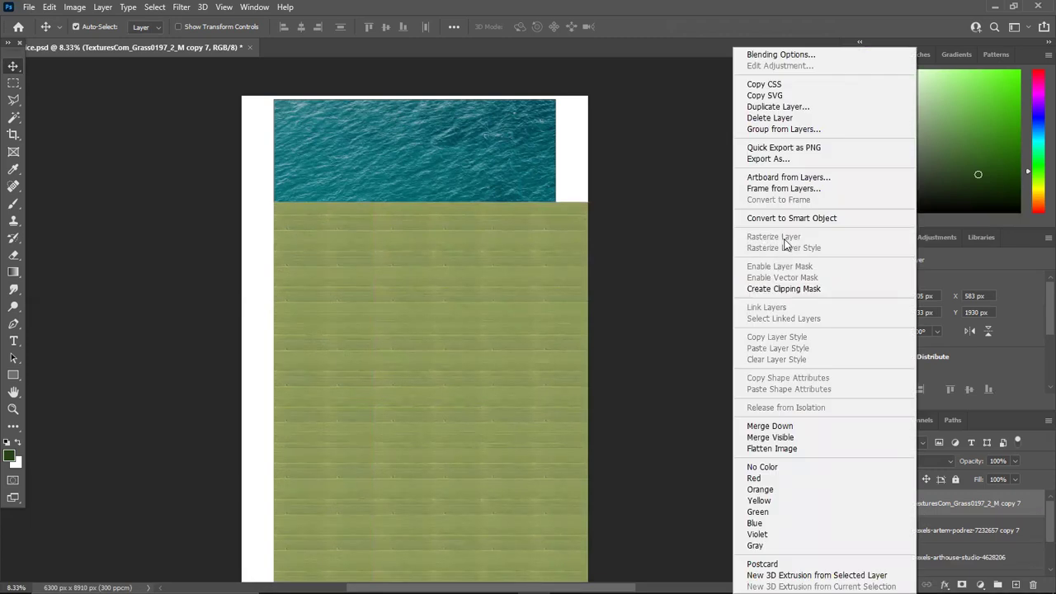
{"action": "left_click", "coordinate": [711, 243]}
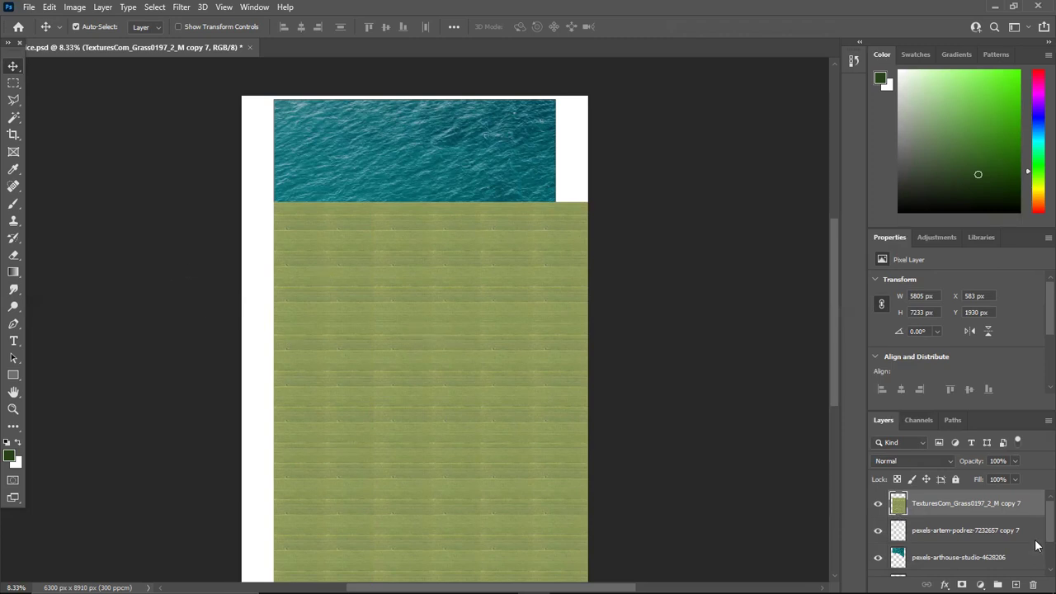
{"action": "left_click", "coordinate": [878, 505]}
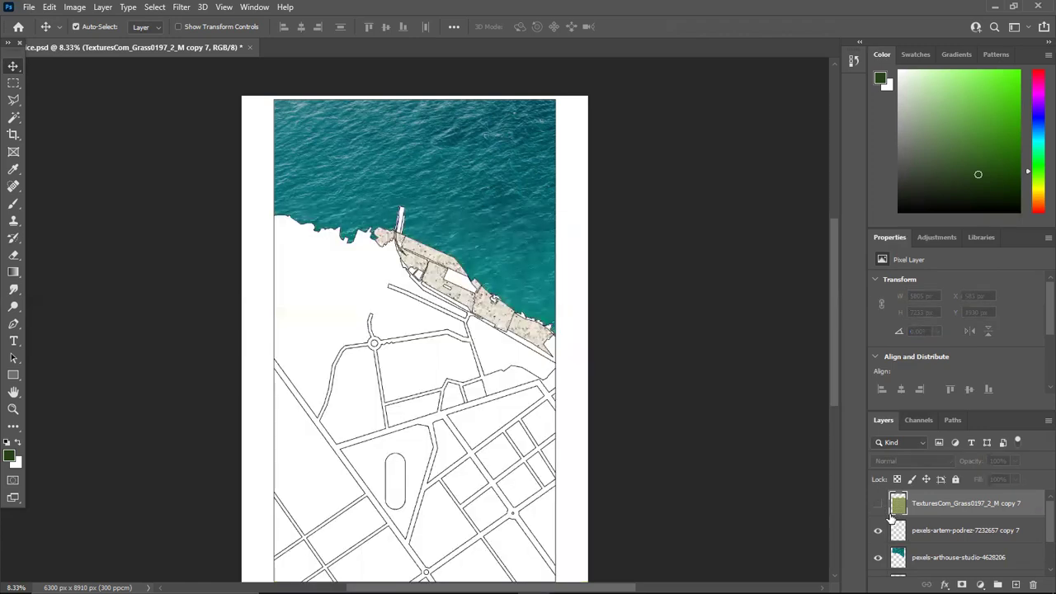
{"action": "scroll", "coordinate": [891, 516], "scroll_direction": "down", "scroll_amount": 2}
{"action": "left_click", "coordinate": [939, 536]}
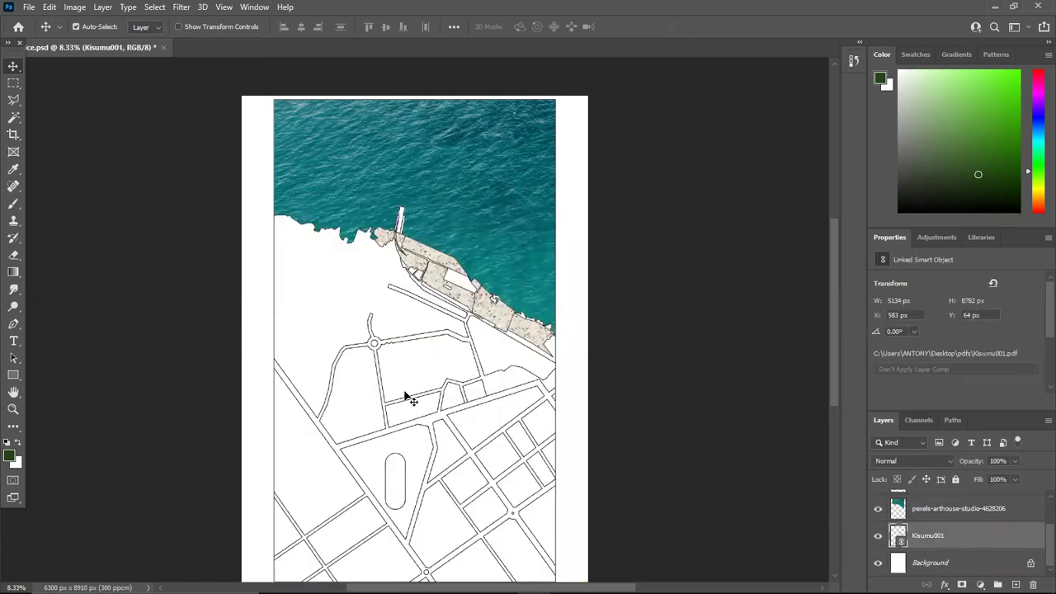
Magic-wand select the park block, then add the coastal-road triangle and nearby city blocks, undoing one wrong pick.
{"action": "left_click", "coordinate": [13, 117]}
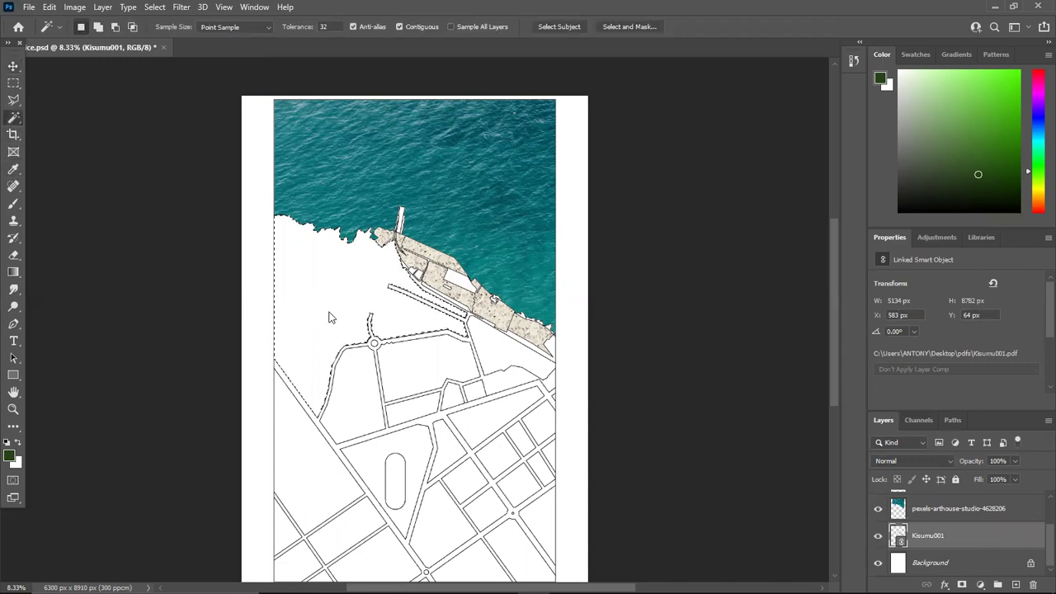
{"action": "scroll", "coordinate": [424, 467], "scroll_direction": "down", "scroll_amount": 2}
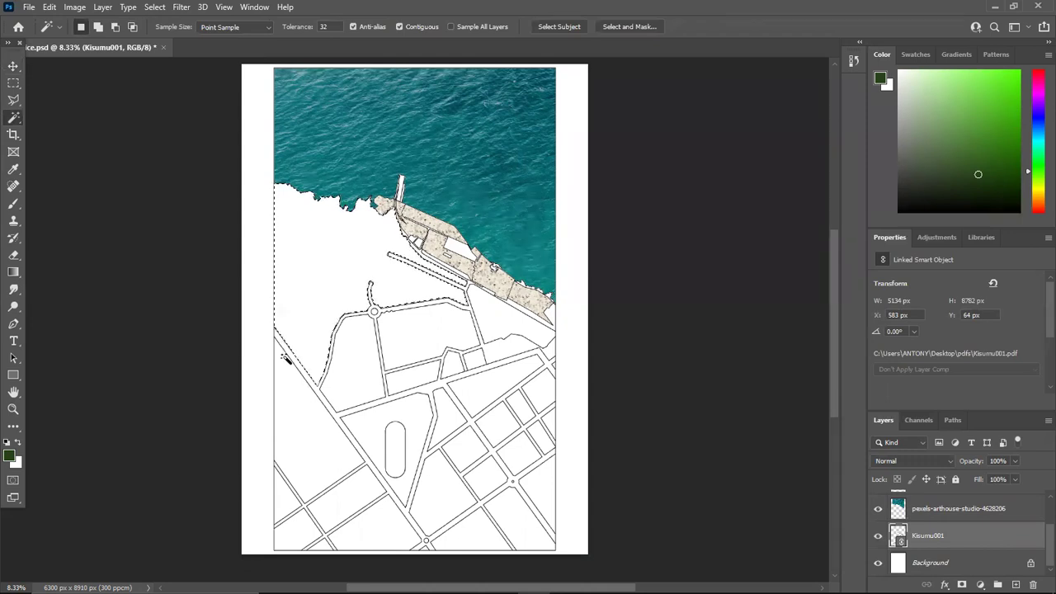
{"action": "left_click", "coordinate": [344, 365]}
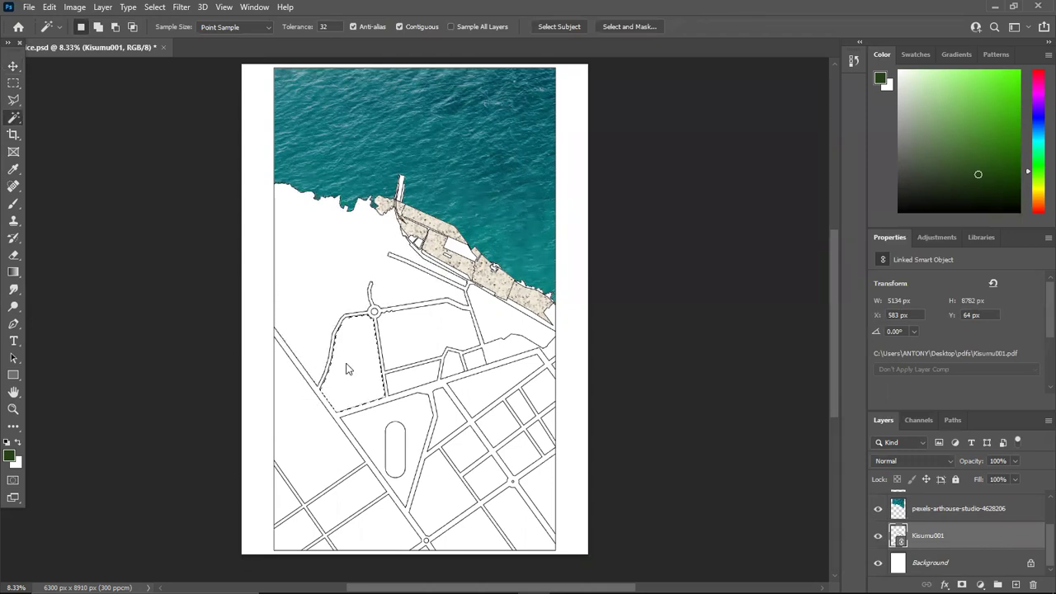
{"action": "key", "text": "shift"}
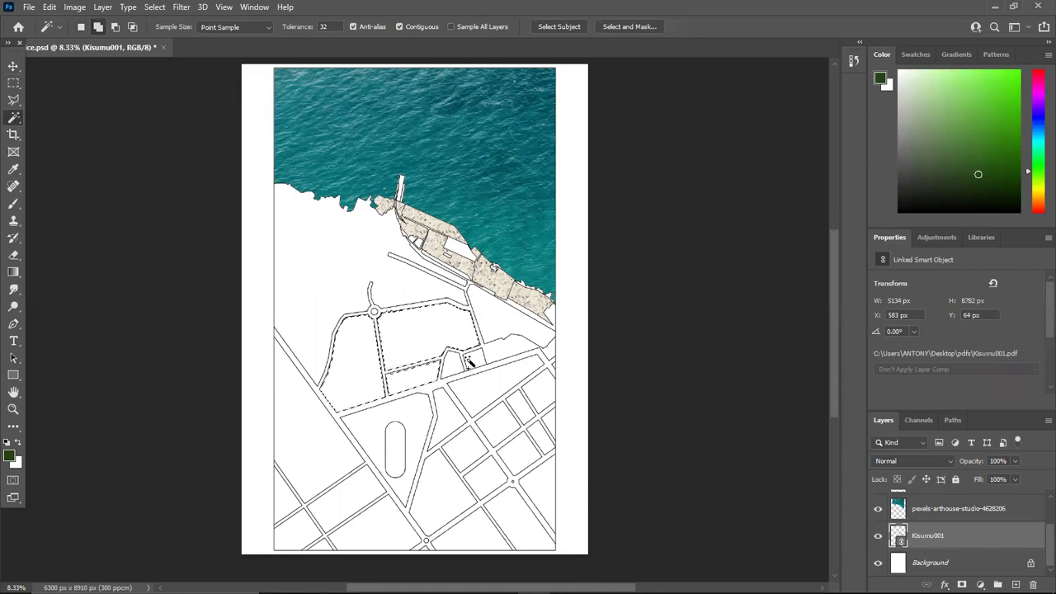
{"action": "left_click", "coordinate": [503, 324], "text": "shift"}
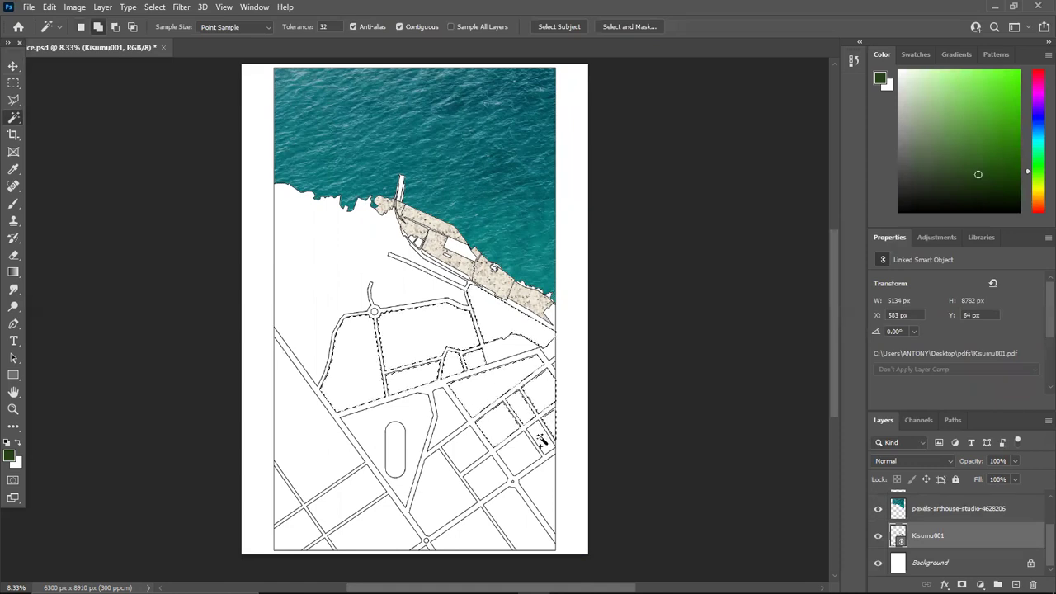
{"action": "left_click", "coordinate": [515, 520], "text": "shift"}
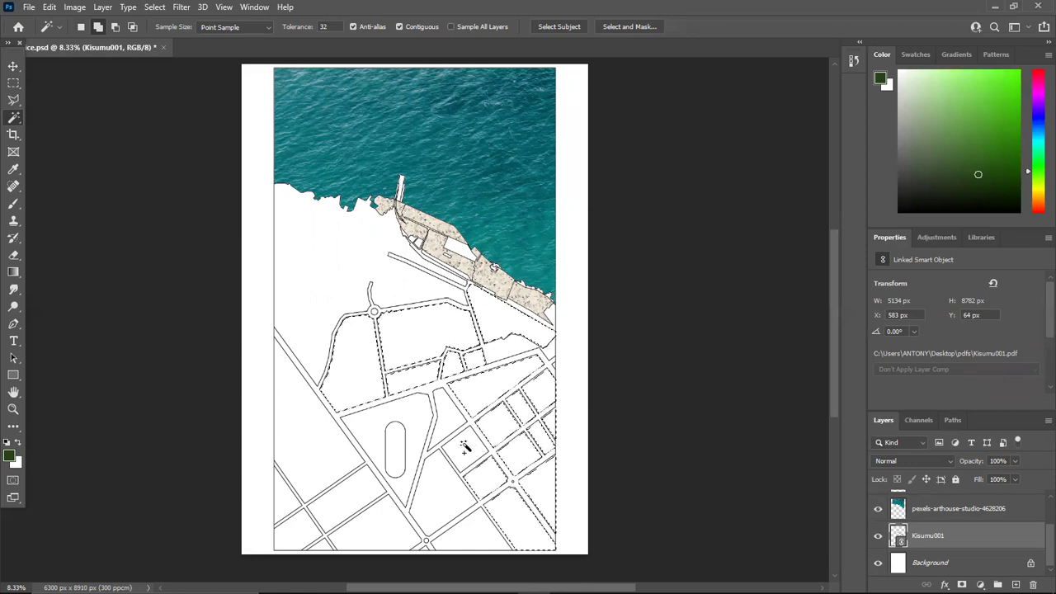
{"action": "left_click", "coordinate": [451, 422], "text": "shift"}
{"action": "left_click", "coordinate": [426, 548], "text": "shift"}
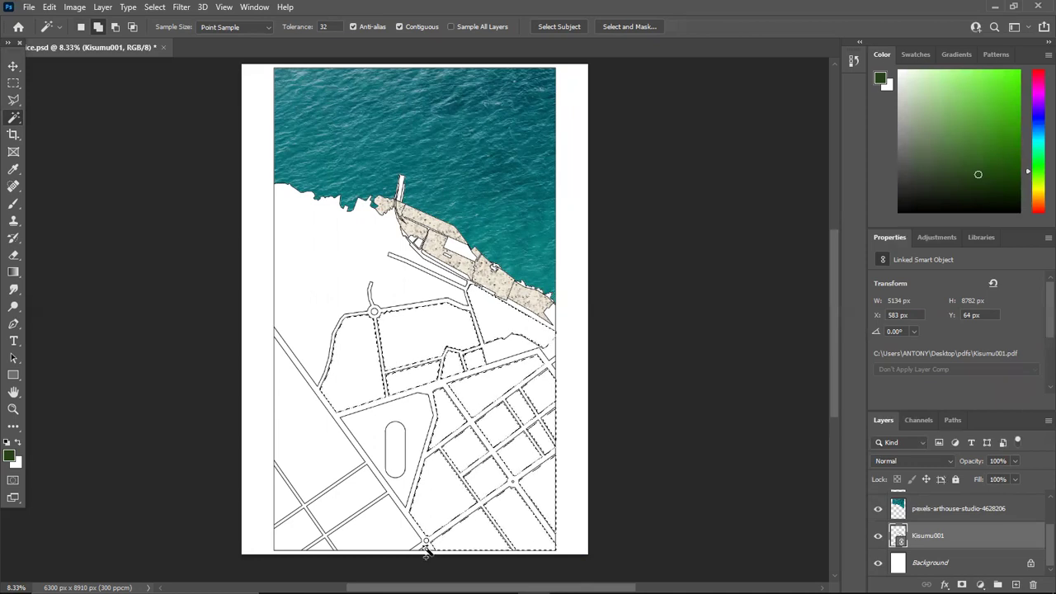
{"action": "left_click", "coordinate": [411, 557], "text": "shift"}
{"action": "key", "text": "ctrl+z"}
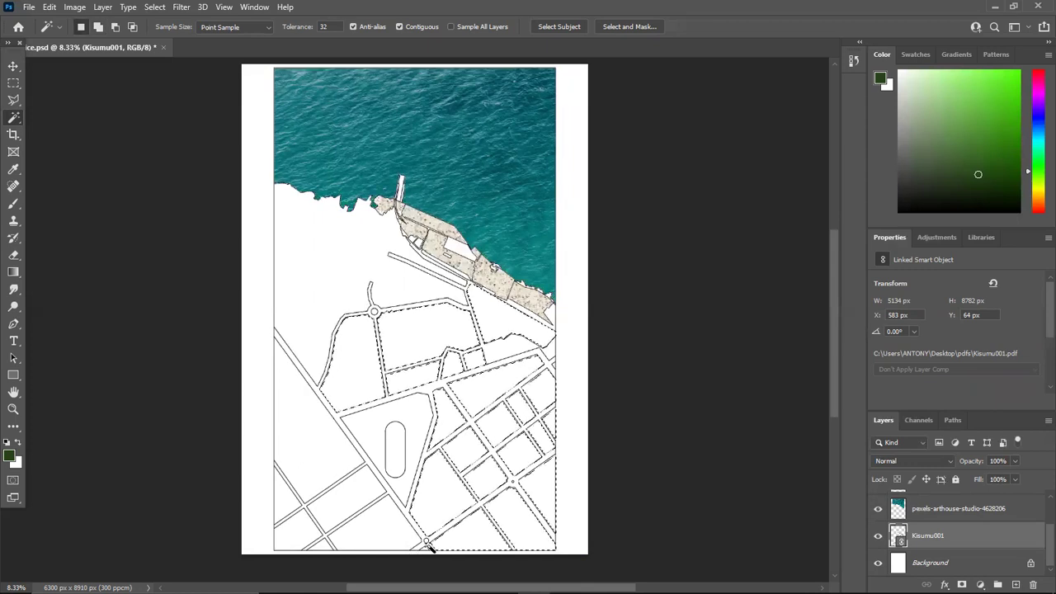
Add the bottom-left parcels, the left parcel and the park triangle with its oval to the selection.
{"action": "scroll", "coordinate": [428, 547], "scroll_direction": "up", "scroll_amount": 4}
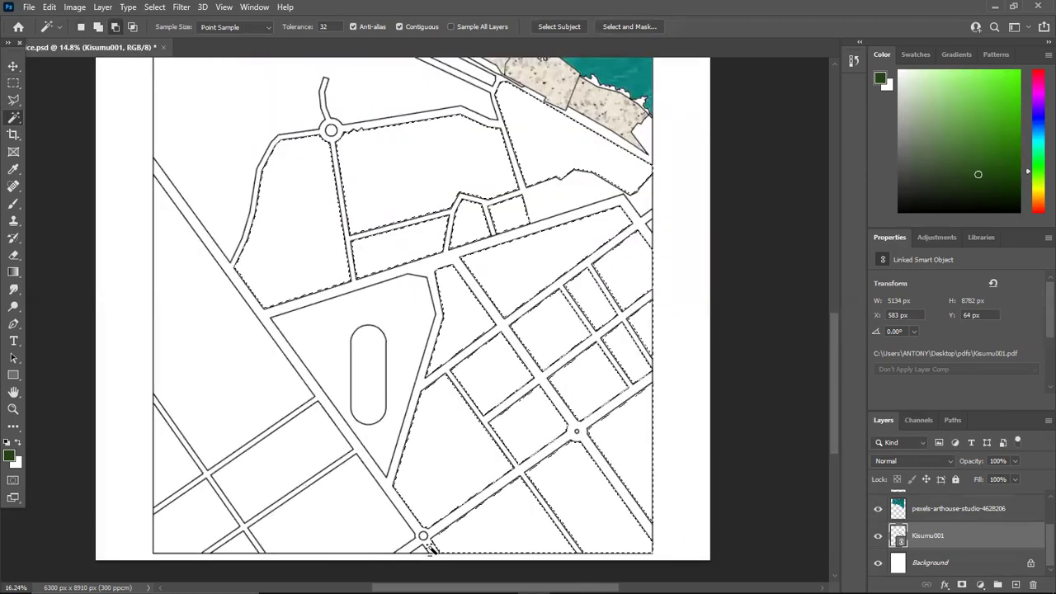
{"action": "scroll", "coordinate": [428, 547], "scroll_direction": "up", "scroll_amount": 3}
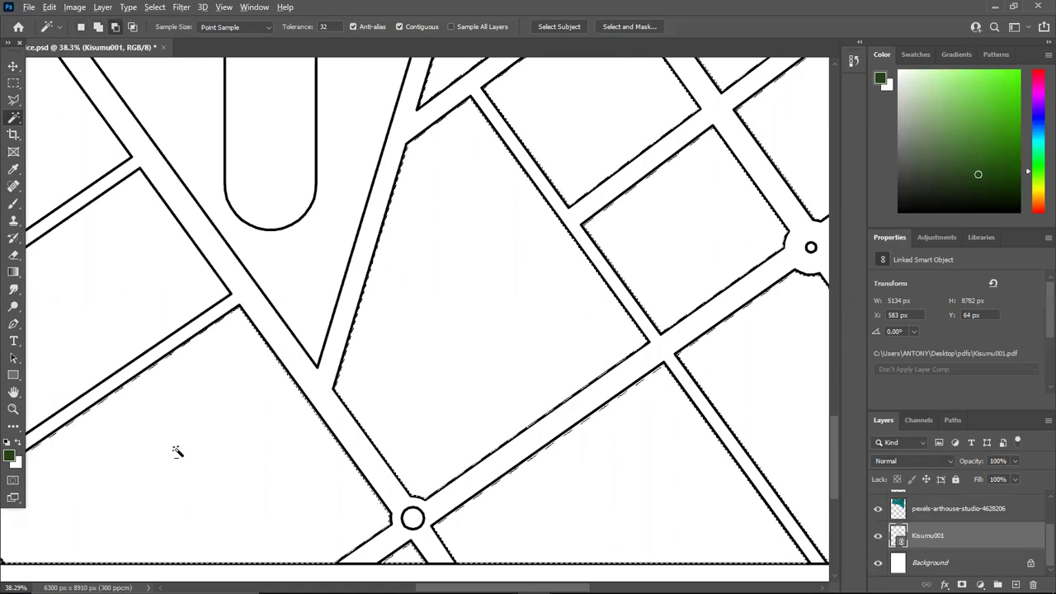
{"action": "scroll", "coordinate": [177, 451], "scroll_direction": "down", "scroll_amount": 1}
{"action": "scroll", "coordinate": [177, 451], "scroll_direction": "down", "scroll_amount": 3}
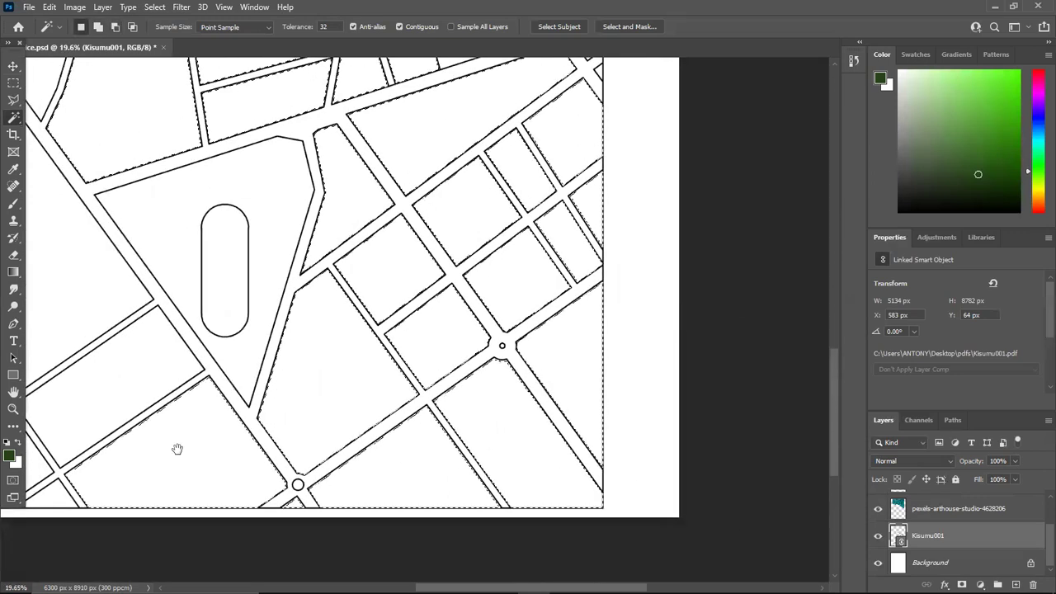
{"action": "left_click_drag", "start_coordinate": [315, 456], "coordinate": [554, 464]}
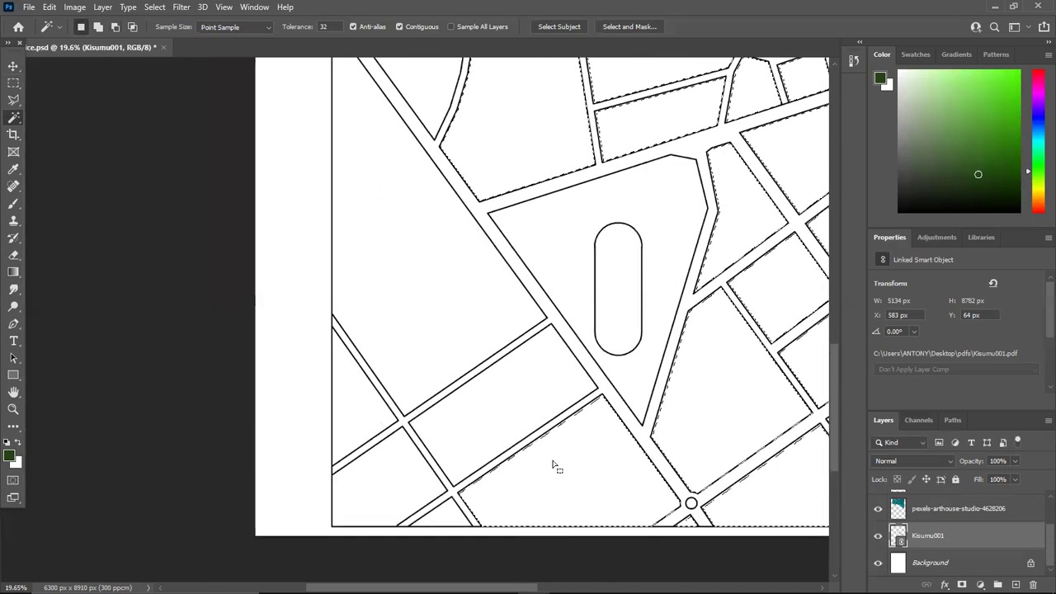
{"action": "left_click", "coordinate": [436, 520], "text": "shift"}
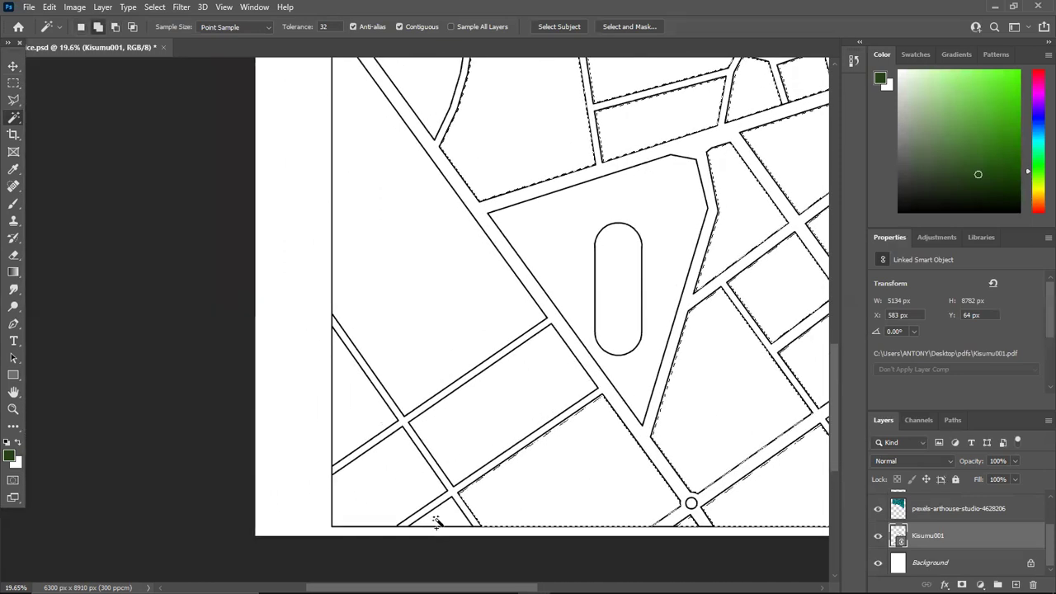
{"action": "left_click", "coordinate": [395, 486], "text": "shift"}
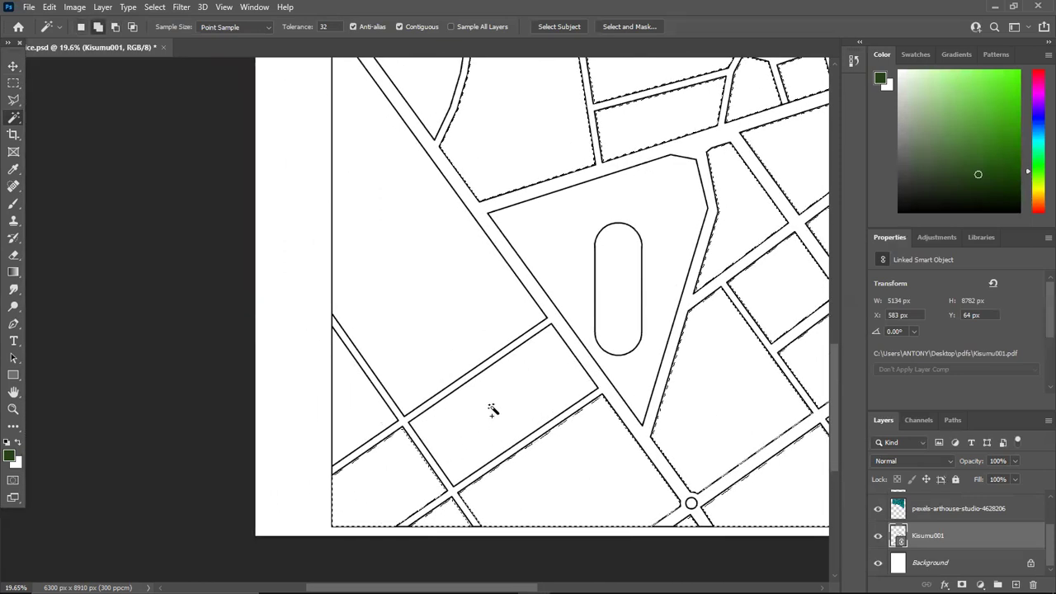
{"action": "left_click", "coordinate": [372, 420], "text": "shift"}
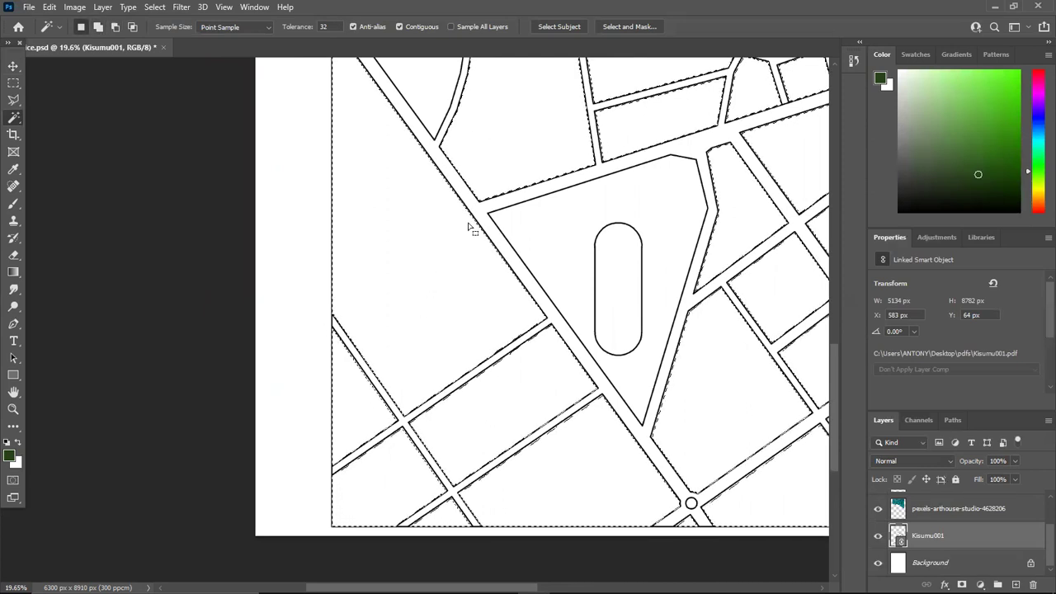
{"action": "scroll", "coordinate": [467, 225], "scroll_direction": "up", "scroll_amount": 1}
{"action": "scroll", "coordinate": [468, 226], "scroll_direction": "down", "scroll_amount": 5}
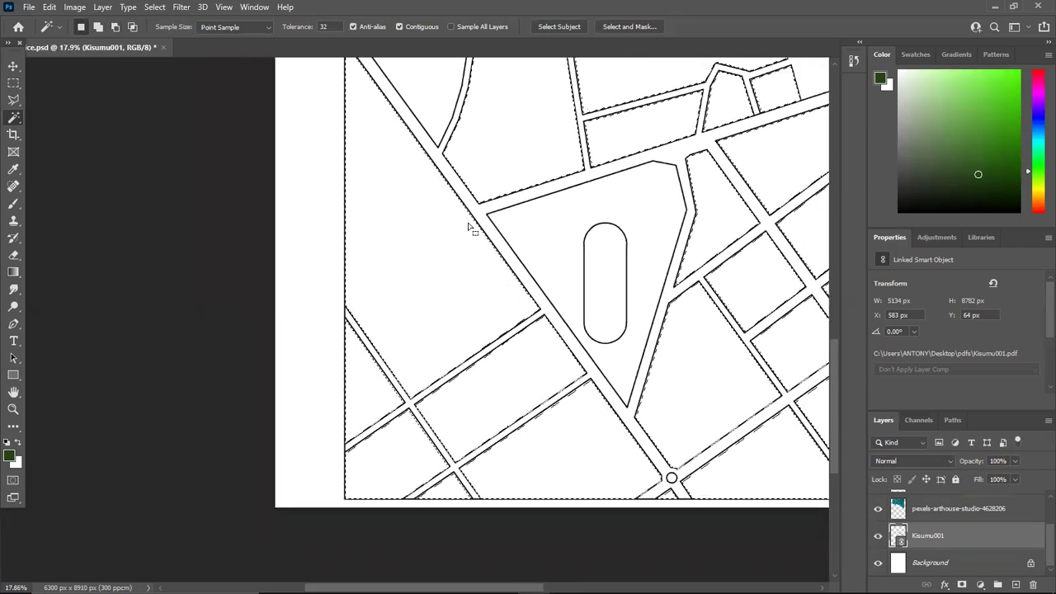
{"action": "scroll", "coordinate": [468, 225], "scroll_direction": "down", "scroll_amount": 2}
{"action": "scroll", "coordinate": [468, 225], "scroll_direction": "up", "scroll_amount": 1}
{"action": "left_click", "coordinate": [523, 227], "text": "shift"}
{"action": "scroll", "coordinate": [609, 242], "scroll_direction": "up", "scroll_amount": 3}
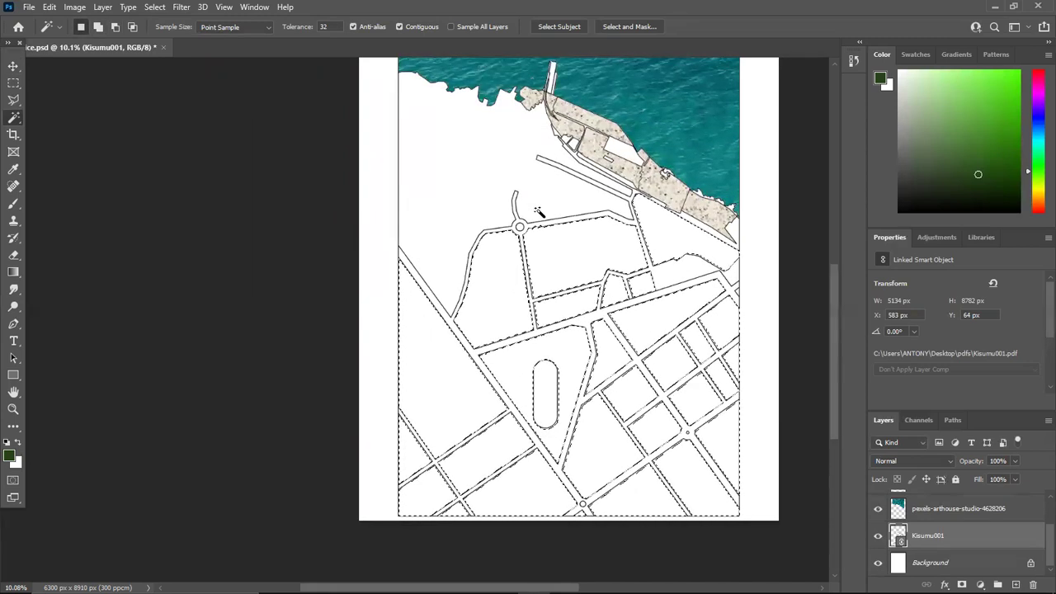
{"action": "scroll", "coordinate": [562, 246], "scroll_direction": "up", "scroll_amount": 1}
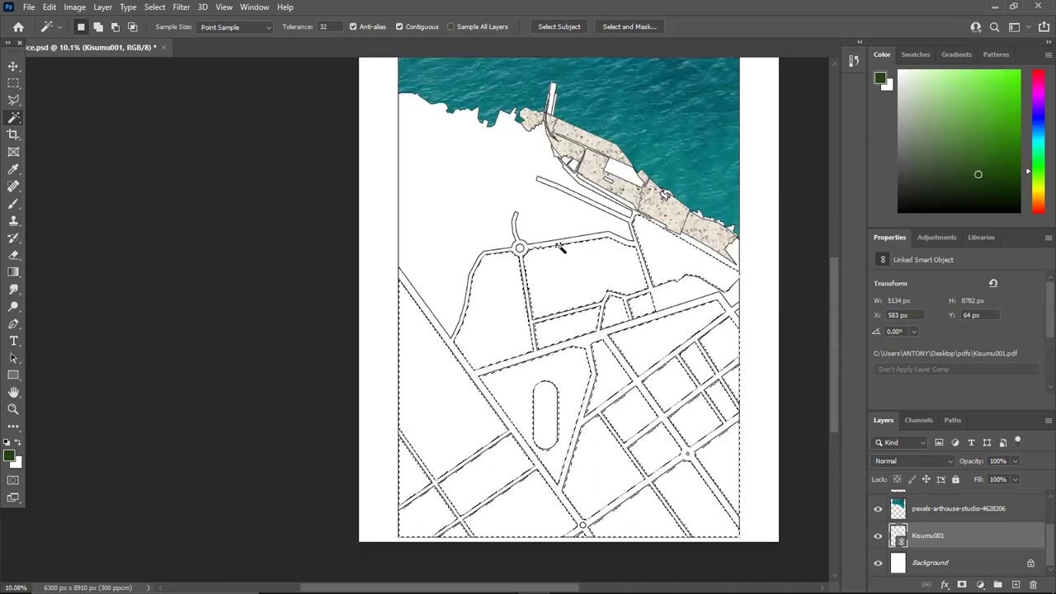
{"action": "scroll", "coordinate": [965, 559], "scroll_direction": "up", "scroll_amount": 2}
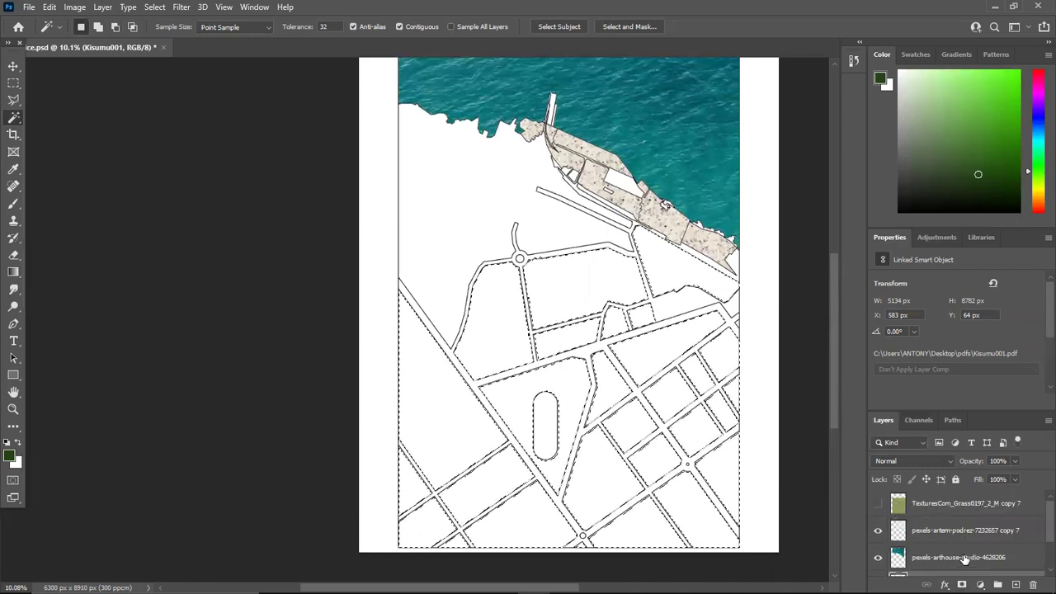
Delete the Grass0197 texture outside the land blocks so the roads stay white, then deselect.
{"action": "left_click", "coordinate": [878, 504]}
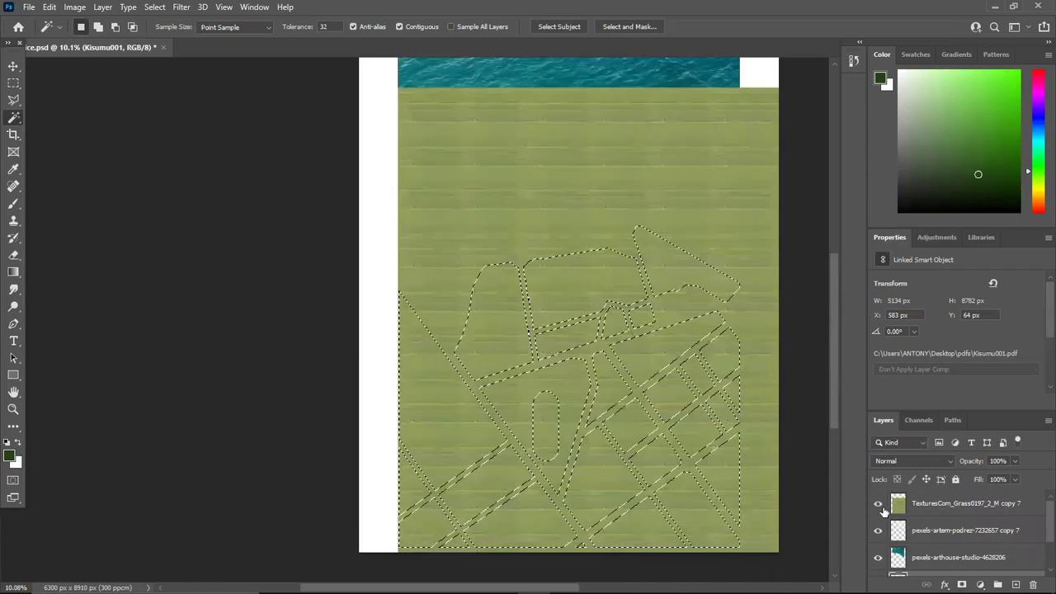
{"action": "left_click", "coordinate": [947, 516]}
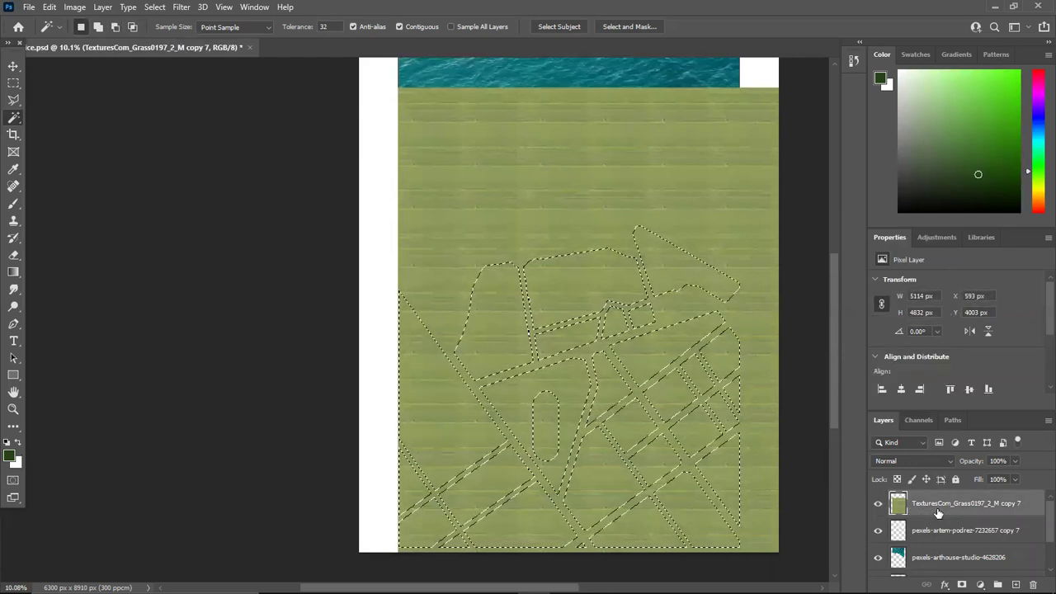
{"action": "key", "text": "ctrl+shift+i"}
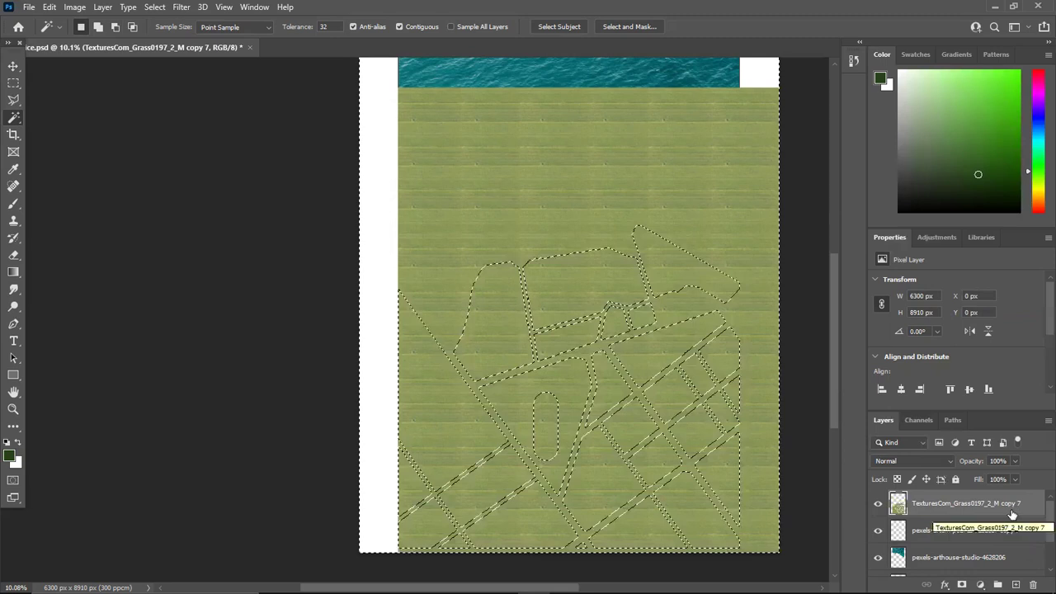
{"action": "key", "text": "Delete"}
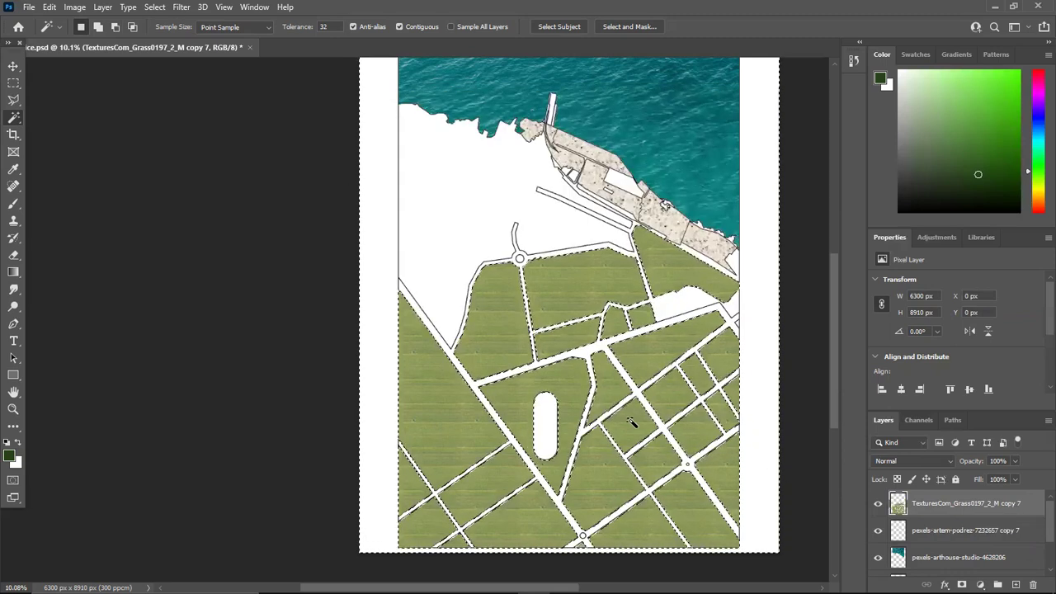
{"action": "left_click", "coordinate": [155, 7]}
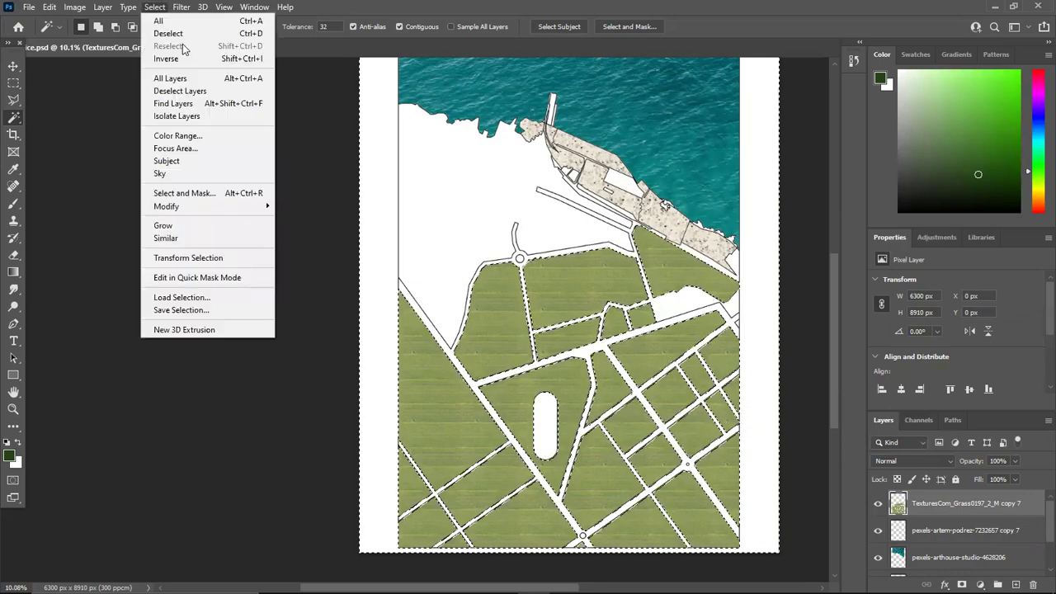
{"action": "left_click", "coordinate": [182, 37]}
{"action": "scroll", "coordinate": [617, 378], "scroll_direction": "down", "scroll_amount": 1}
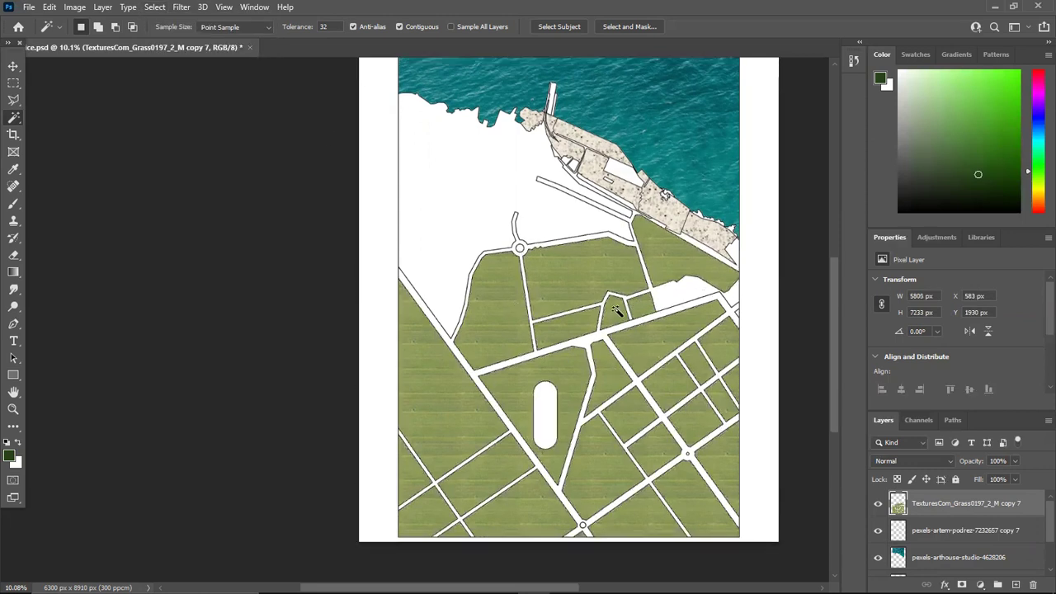
{"action": "scroll", "coordinate": [478, 220], "scroll_direction": "up", "scroll_amount": 1}
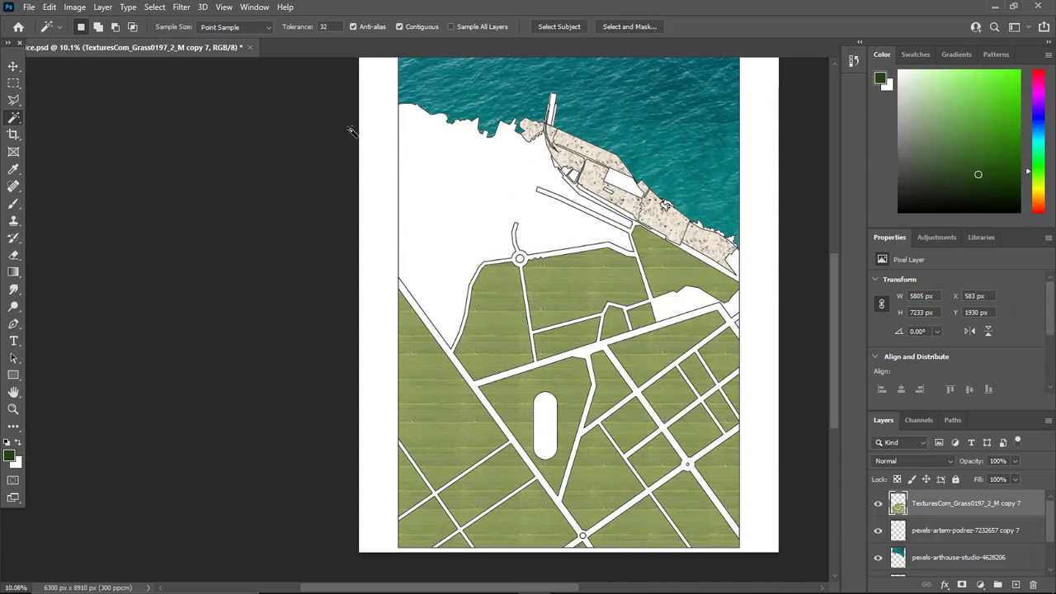
Place TexturesCom_Grass0133_3_M from the textures folder into the plan with Place Linked.
{"action": "left_click", "coordinate": [29, 8]}
{"action": "mouse_move", "coordinate": [91, 352]}
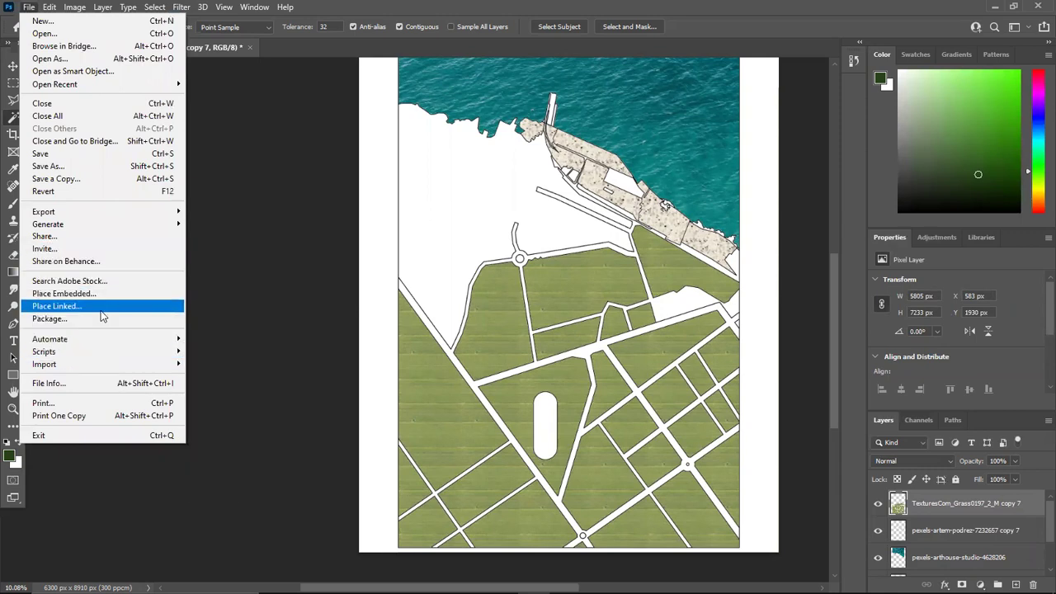
{"action": "left_click", "coordinate": [102, 307]}
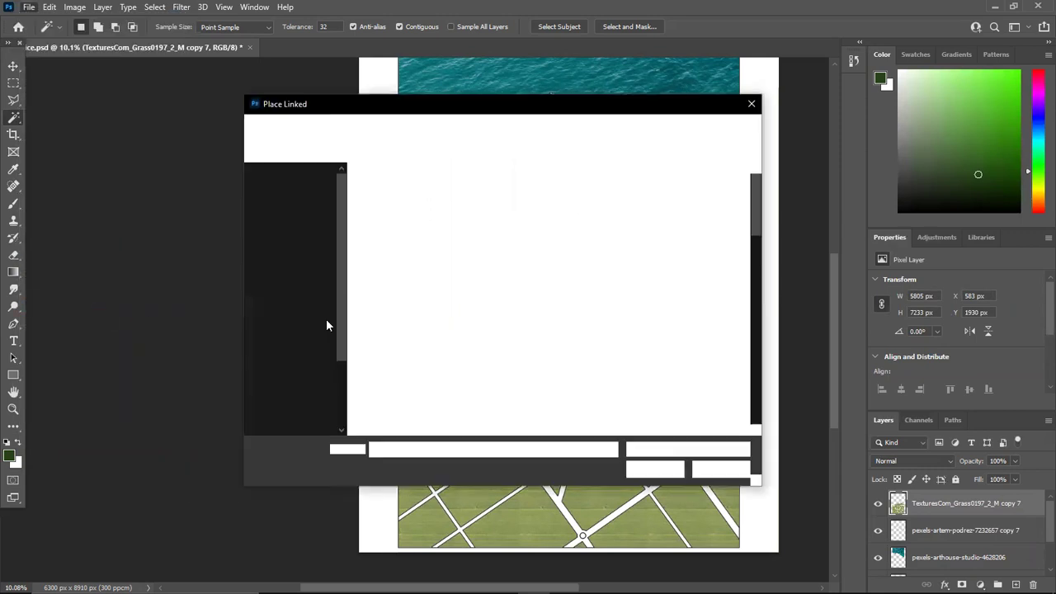
{"action": "scroll", "coordinate": [502, 351], "scroll_direction": "down", "scroll_amount": 10}
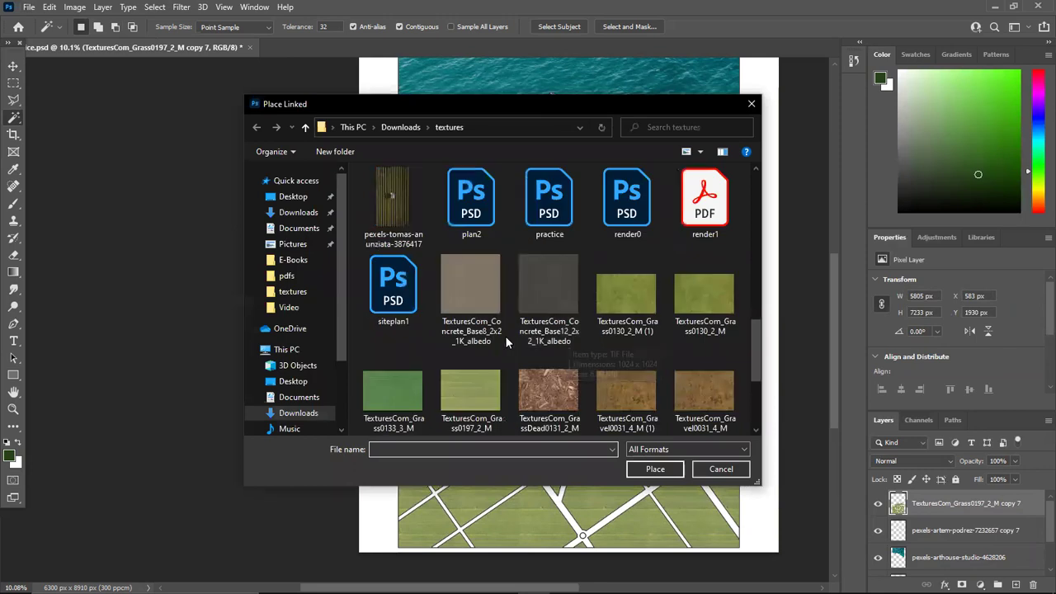
{"action": "scroll", "coordinate": [603, 345], "scroll_direction": "up", "scroll_amount": 3}
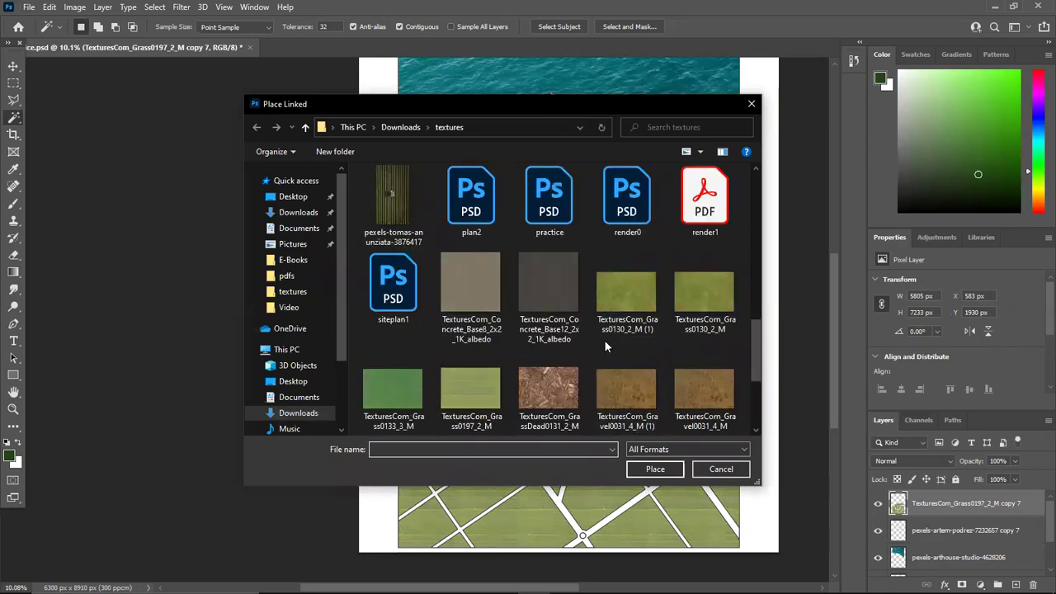
{"action": "scroll", "coordinate": [625, 325], "scroll_direction": "up", "scroll_amount": 2}
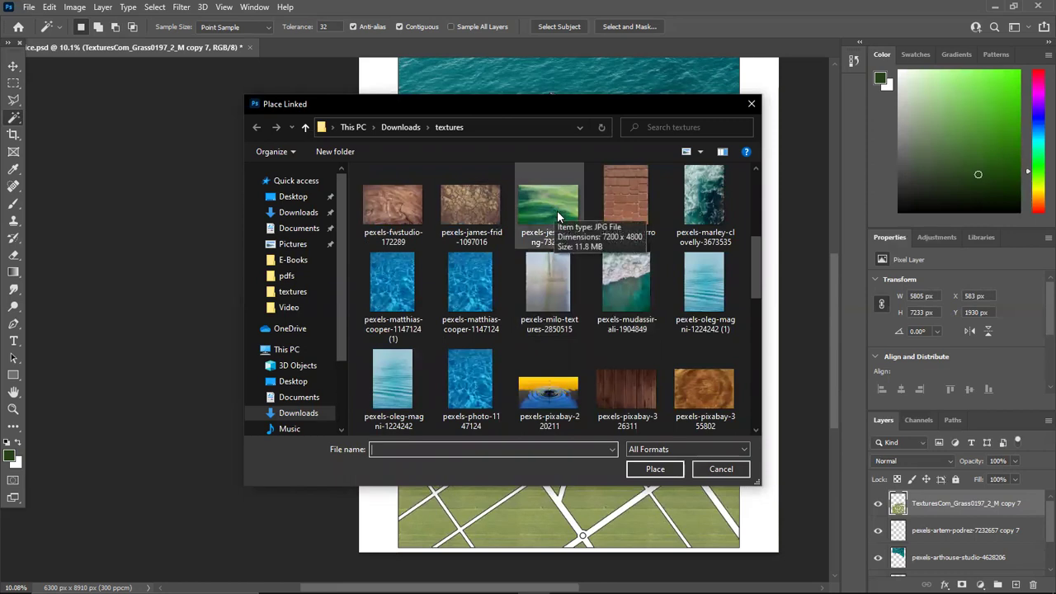
{"action": "scroll", "coordinate": [557, 210], "scroll_direction": "down", "scroll_amount": 10}
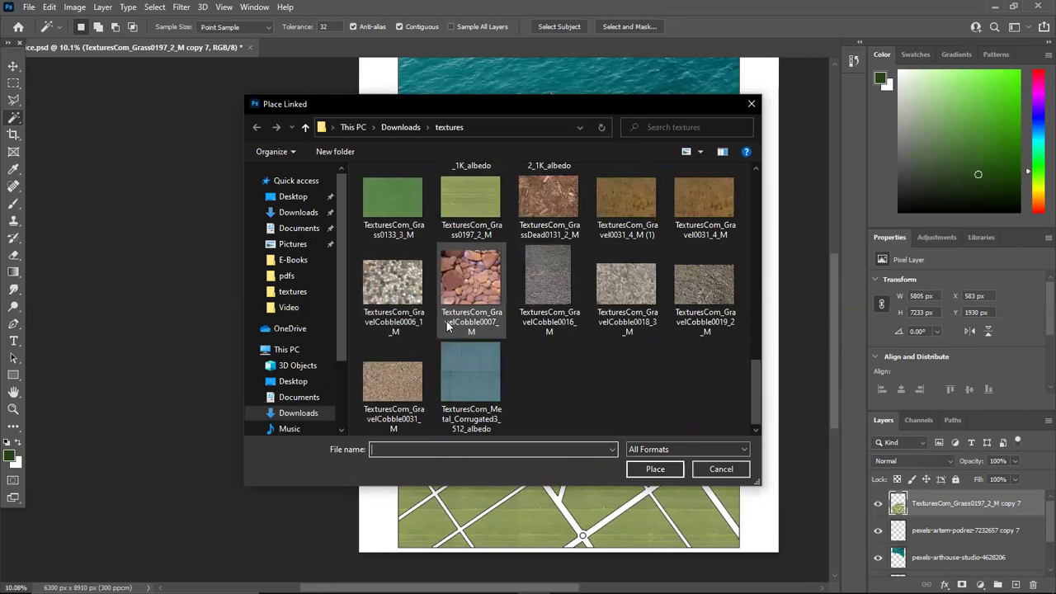
{"action": "scroll", "coordinate": [437, 322], "scroll_direction": "up", "scroll_amount": 2}
{"action": "left_click", "coordinate": [392, 367]}
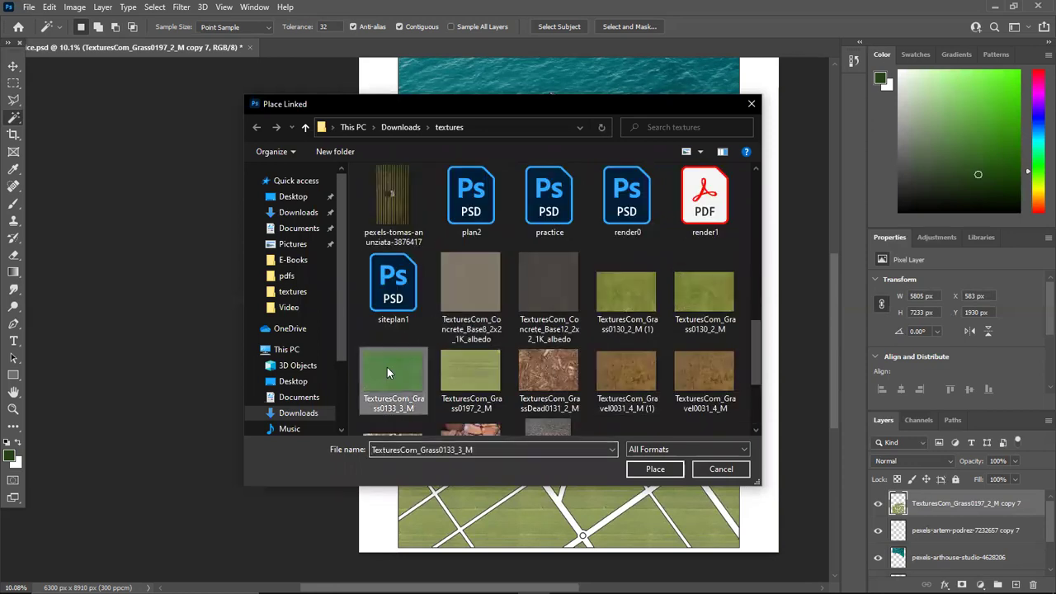
{"action": "left_click", "coordinate": [654, 476]}
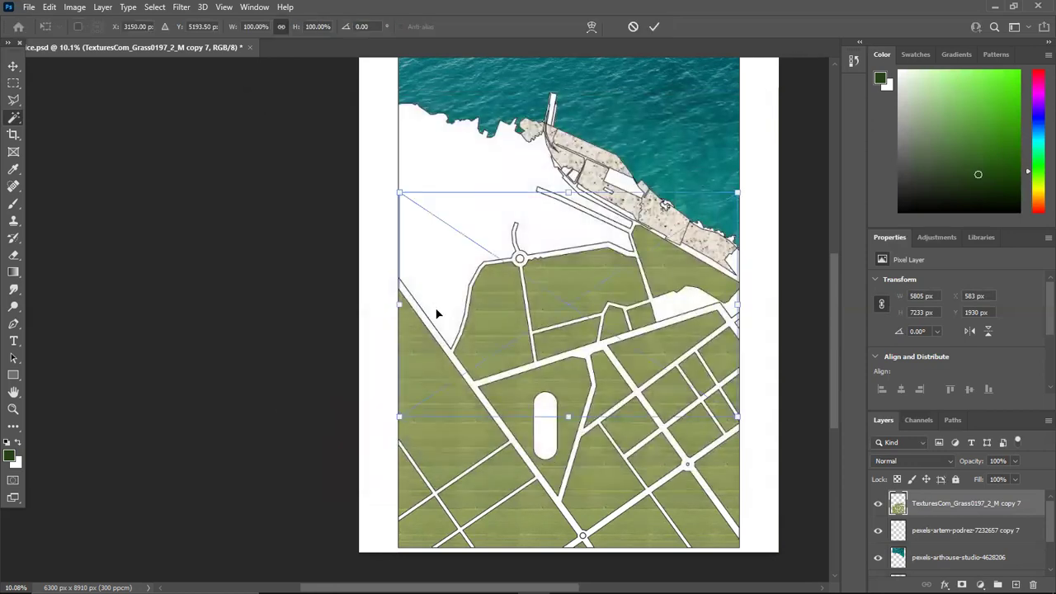
Position the Grass0133 texture over the upper-left shore, rotate it -90°, scale it to 115% and commit.
{"action": "scroll", "coordinate": [495, 318], "scroll_direction": "up", "scroll_amount": 1}
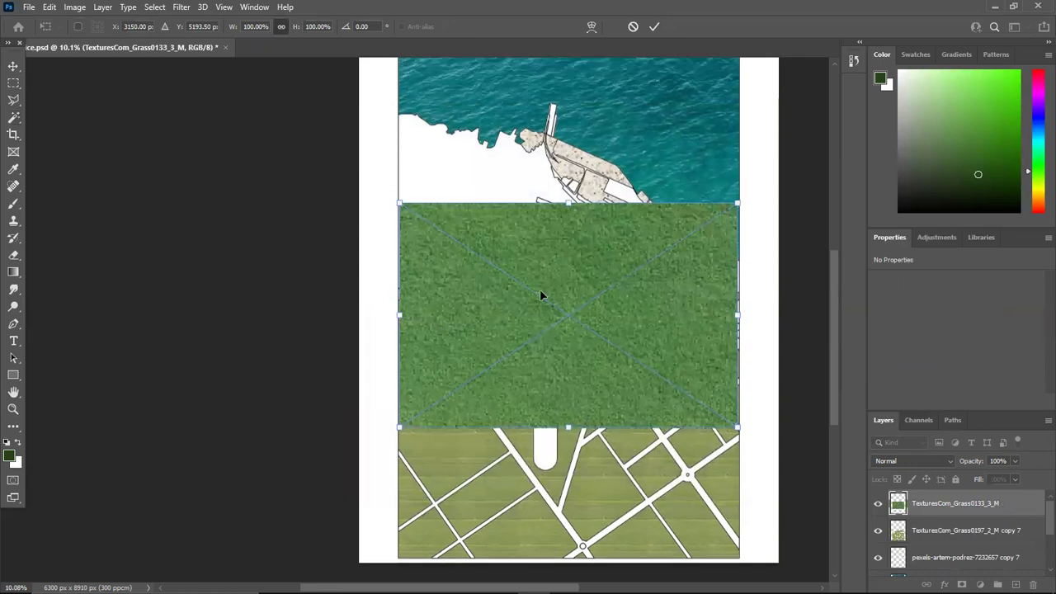
{"action": "left_click_drag", "start_coordinate": [539, 305], "coordinate": [487, 228]}
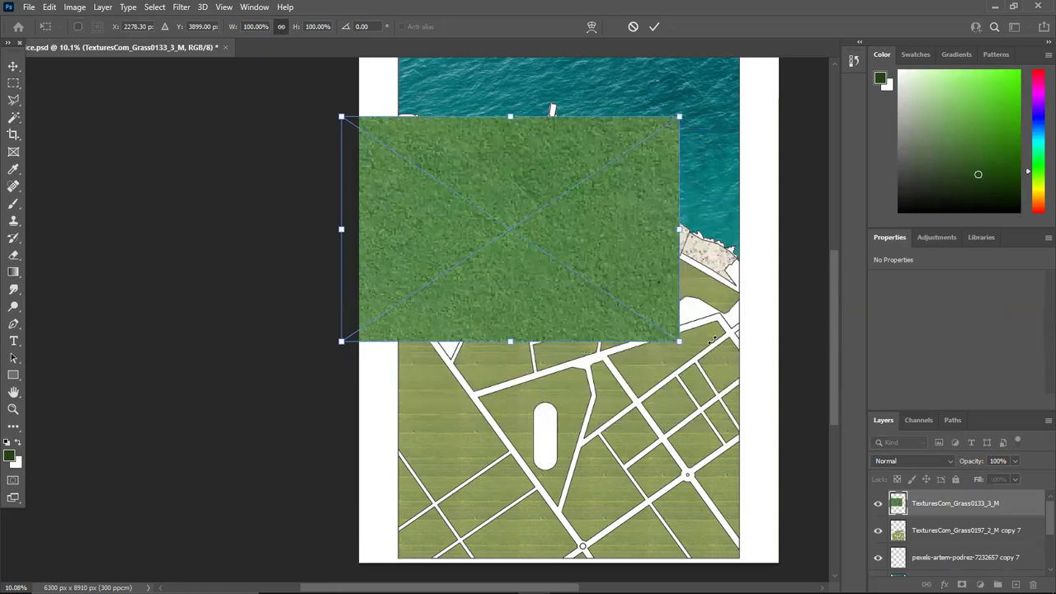
{"action": "left_click_drag", "start_coordinate": [616, 315], "coordinate": [502, 264]}
{"action": "left_click_drag", "start_coordinate": [471, 208], "coordinate": [495, 153]}
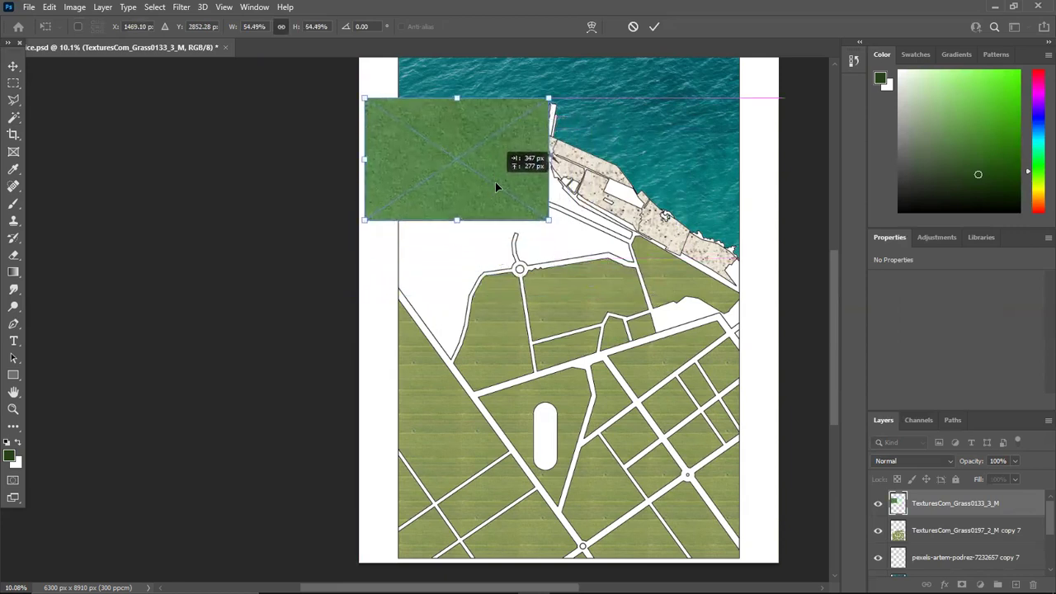
{"action": "left_click_drag", "start_coordinate": [550, 220], "coordinate": [642, 318]}
{"action": "left_click_drag", "start_coordinate": [524, 181], "coordinate": [514, 218]}
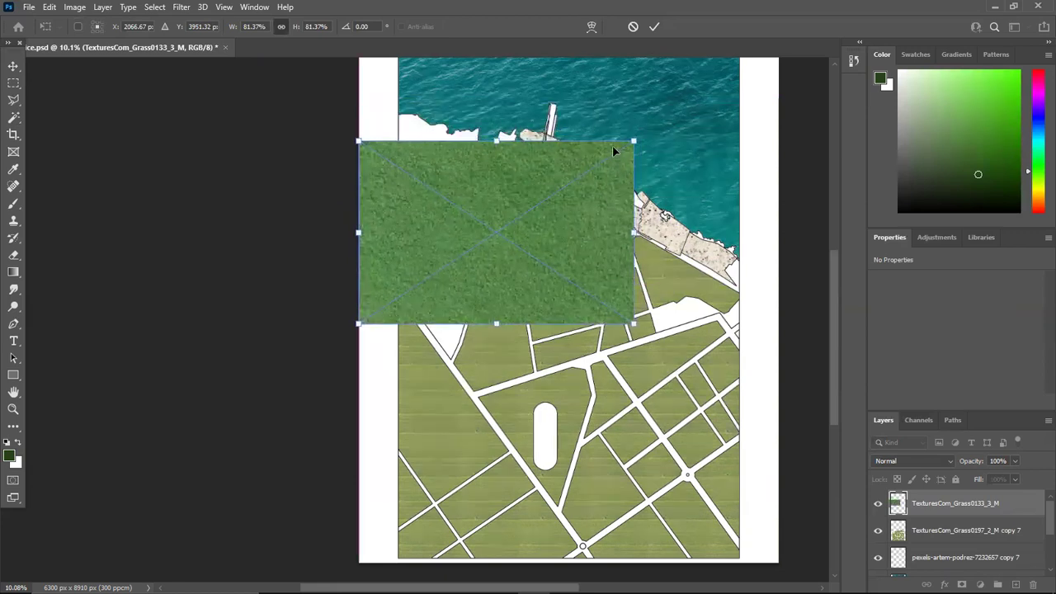
{"action": "left_click_drag", "start_coordinate": [637, 130], "coordinate": [437, 107]}
{"action": "left_click_drag", "start_coordinate": [489, 219], "coordinate": [460, 221]}
{"action": "left_click_drag", "start_coordinate": [567, 234], "coordinate": [642, 237]}
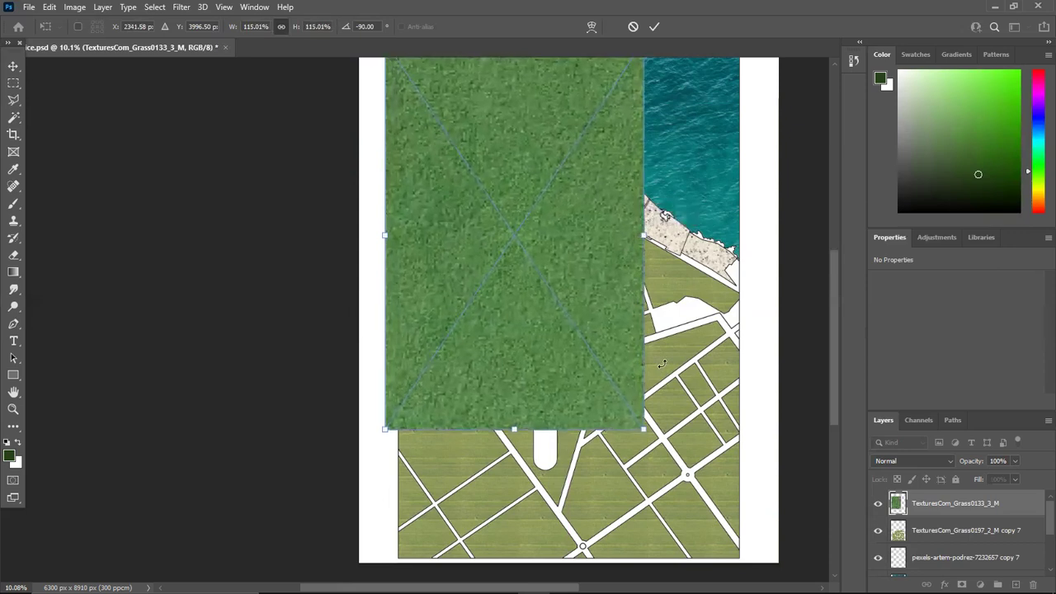
{"action": "left_click", "coordinate": [656, 27]}
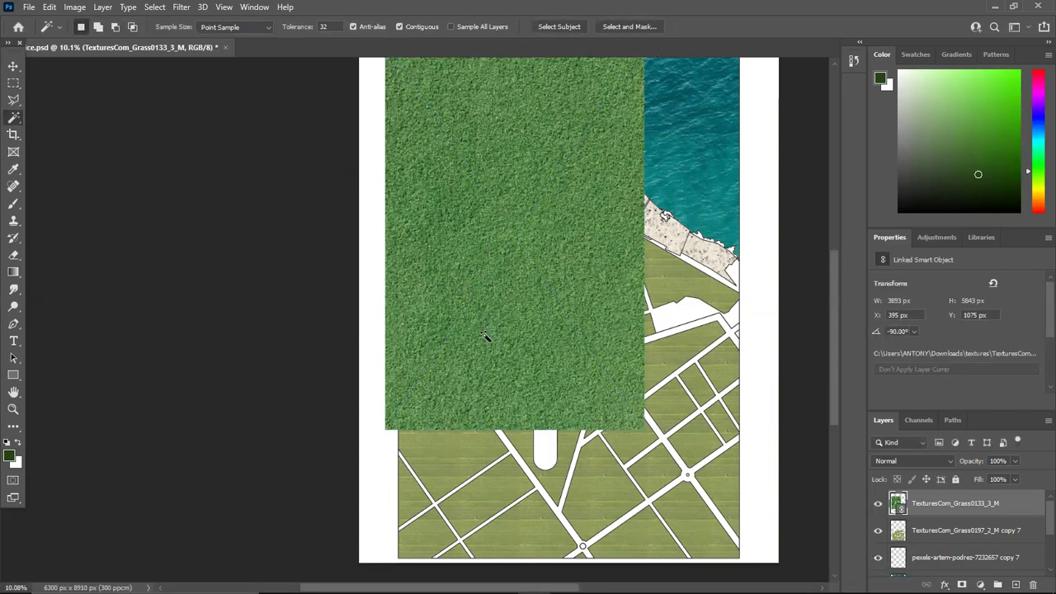
Rasterize the TexturesCom_Grass0133_3_M layer into a plain pixel layer.
{"action": "right_click", "coordinate": [948, 505]}
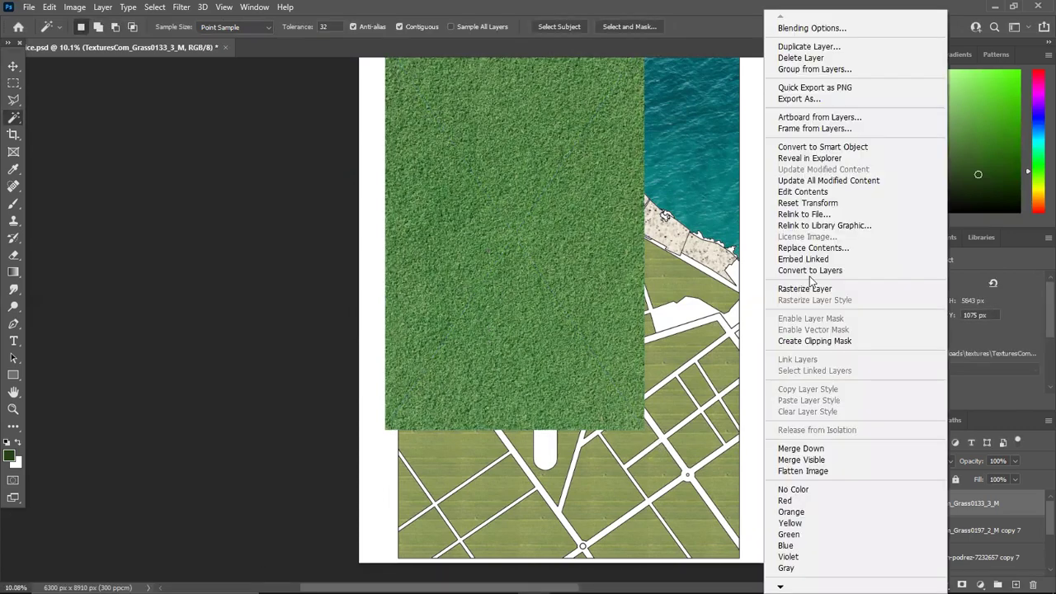
{"action": "left_click", "coordinate": [849, 287]}
{"action": "scroll", "coordinate": [905, 528], "scroll_direction": "down", "scroll_amount": 5}
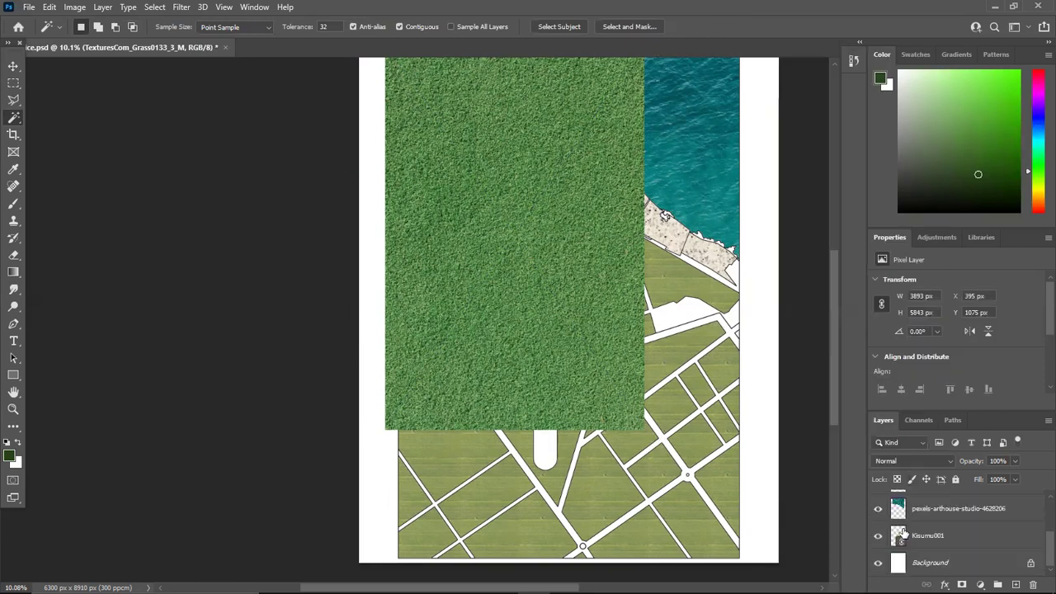
{"action": "scroll", "coordinate": [916, 520], "scroll_direction": "up", "scroll_amount": 5}
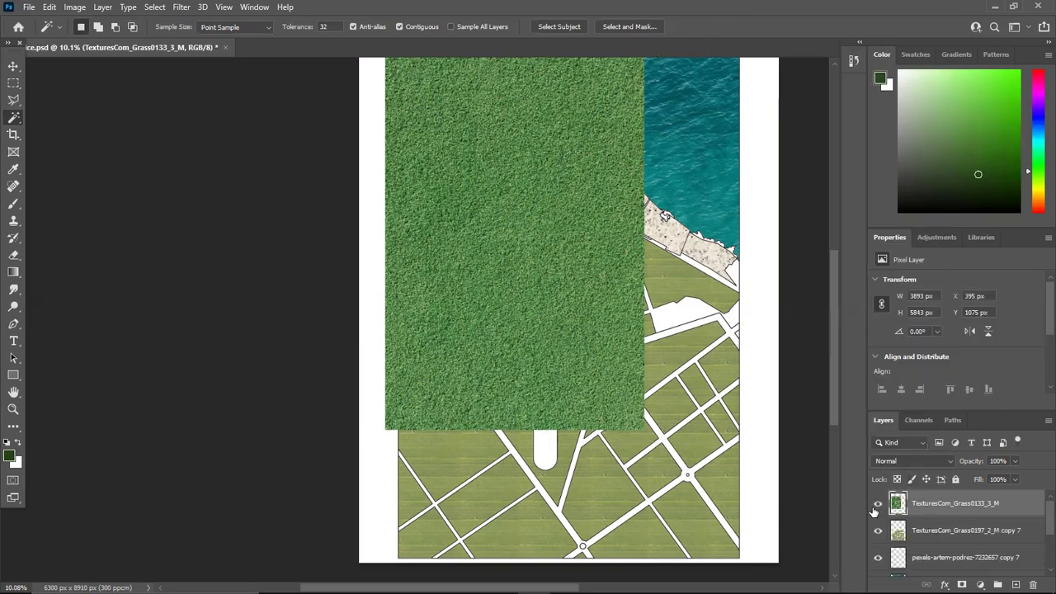
With the grass hidden, select the white land areas on the Kisumu001 map layer.
{"action": "left_click", "coordinate": [879, 506]}
{"action": "scroll", "coordinate": [918, 528], "scroll_direction": "down", "scroll_amount": 5}
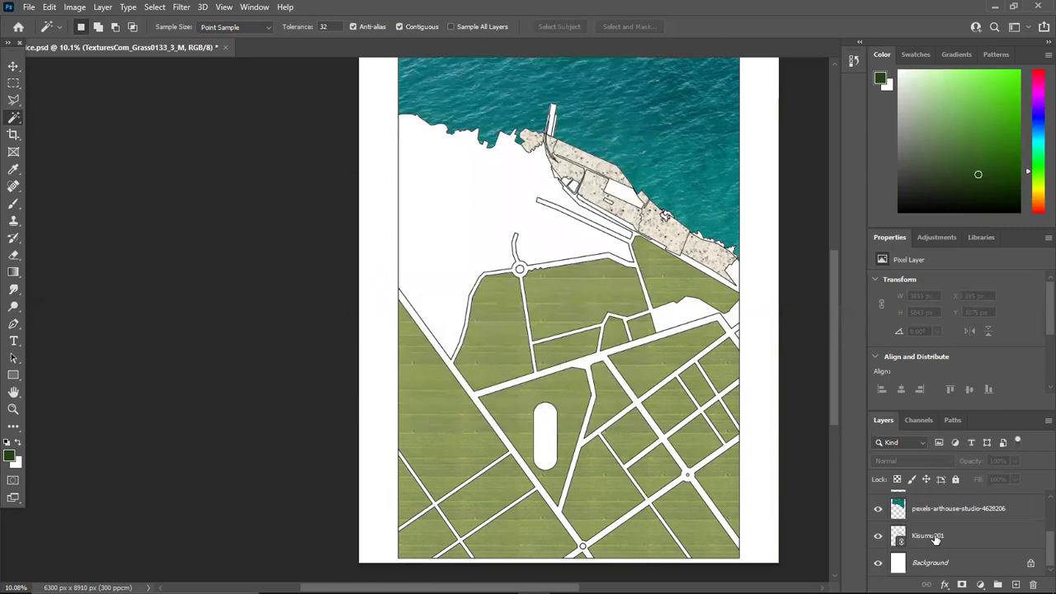
{"action": "left_click", "coordinate": [935, 538]}
{"action": "left_click", "coordinate": [462, 203]}
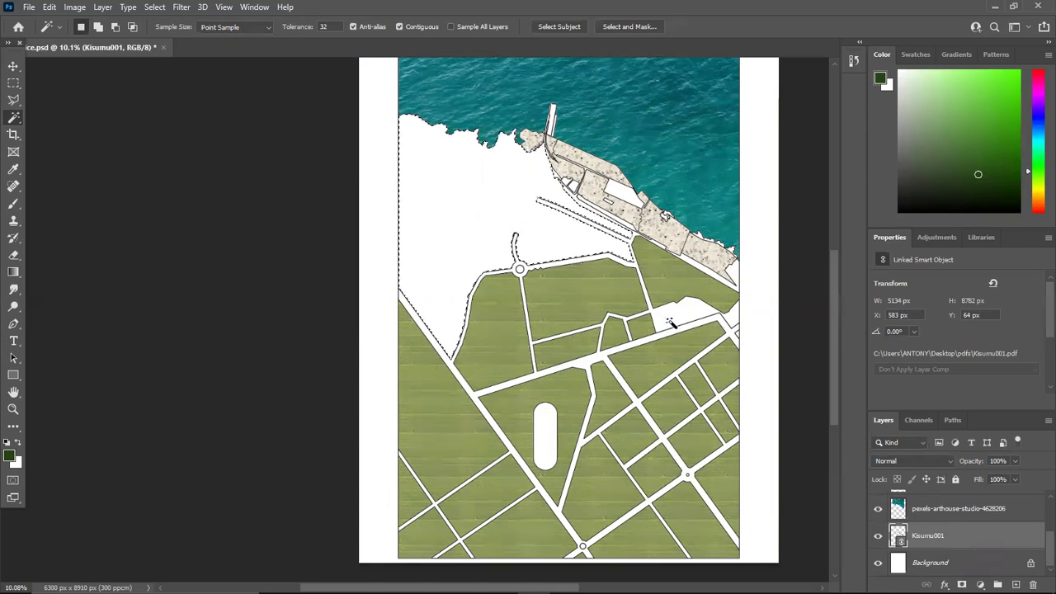
{"action": "scroll", "coordinate": [883, 520], "scroll_direction": "up", "scroll_amount": 5}
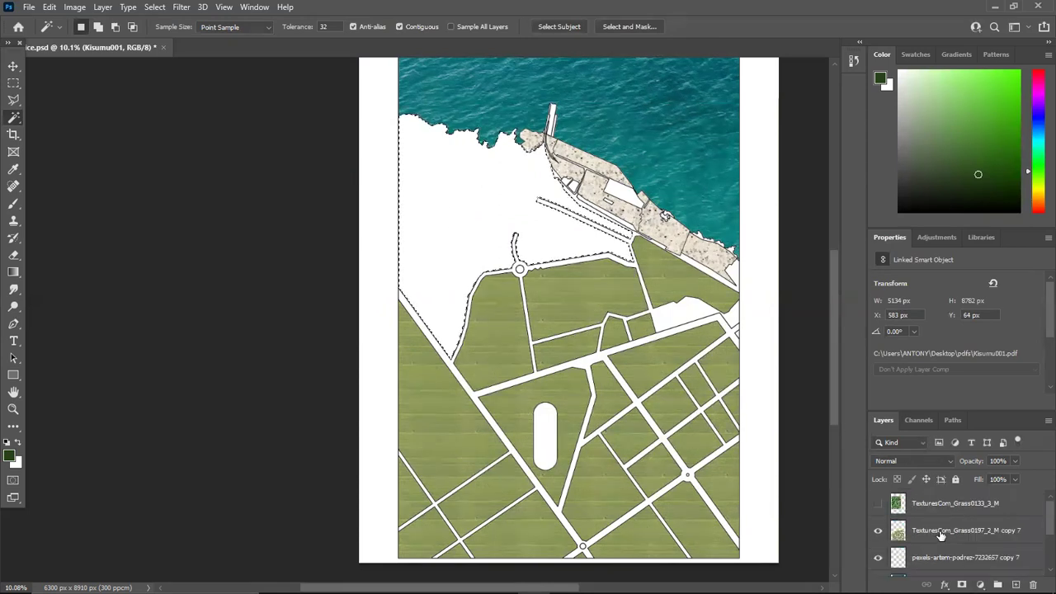
{"action": "left_click", "coordinate": [878, 502]}
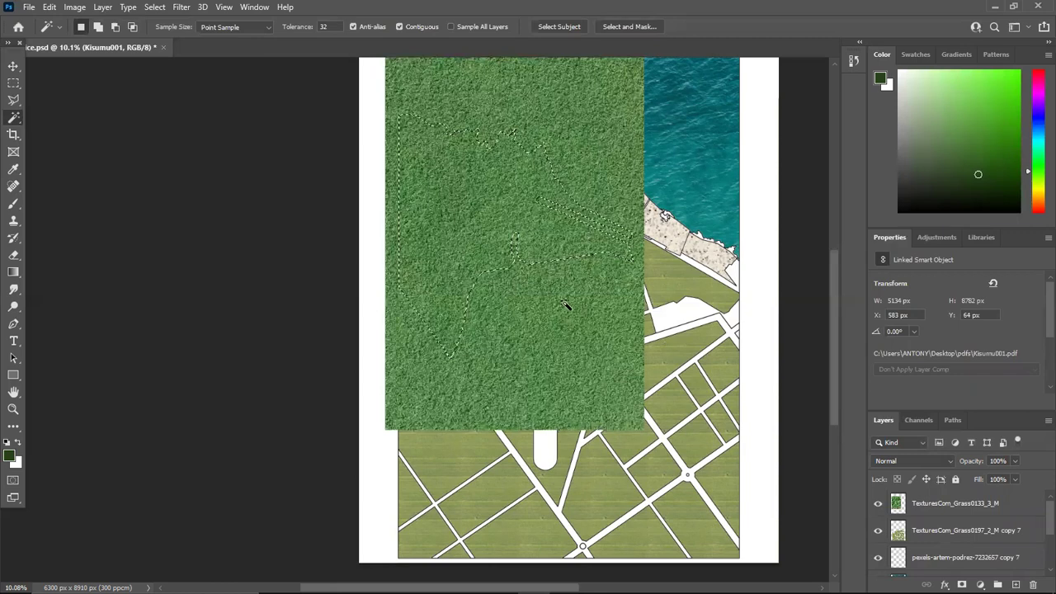
{"action": "left_click", "coordinate": [566, 307], "text": "shift"}
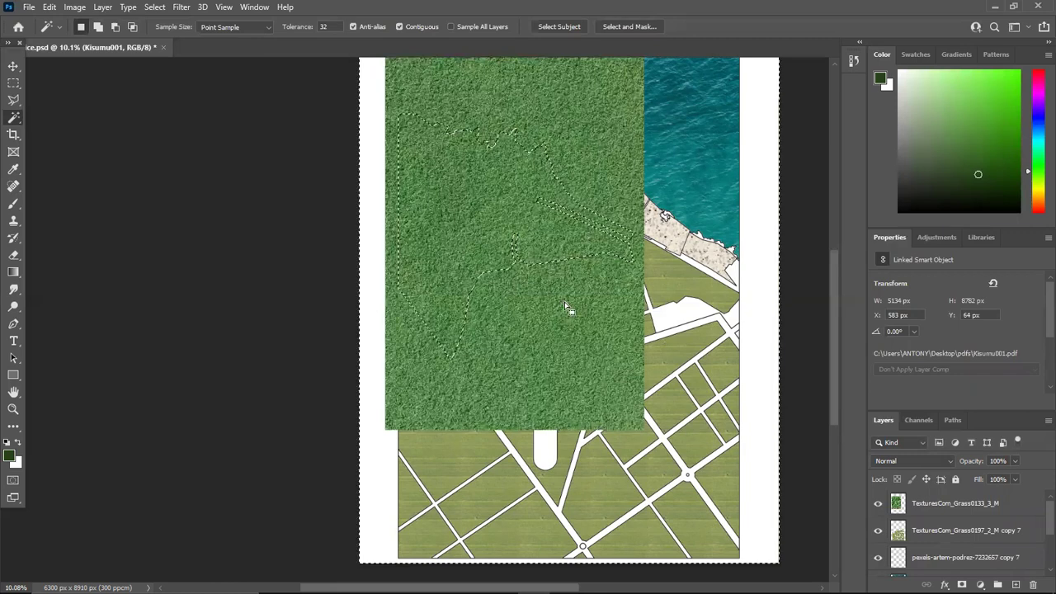
Erase the Grass0133 texture outside the land area, after dismissing the error from a first attempt.
{"action": "key", "text": "Delete"}
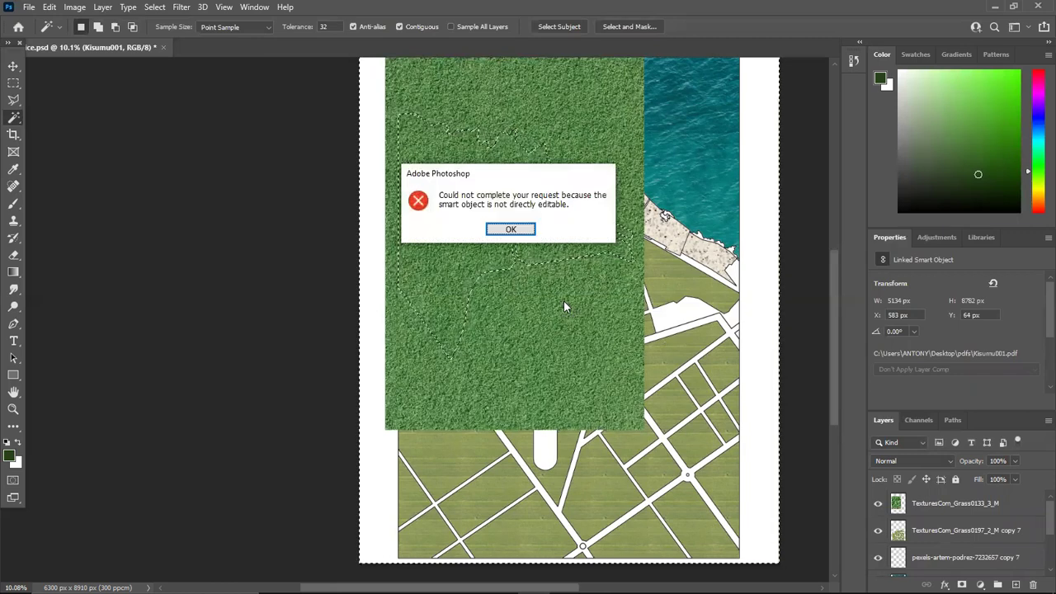
{"action": "left_click", "coordinate": [511, 229]}
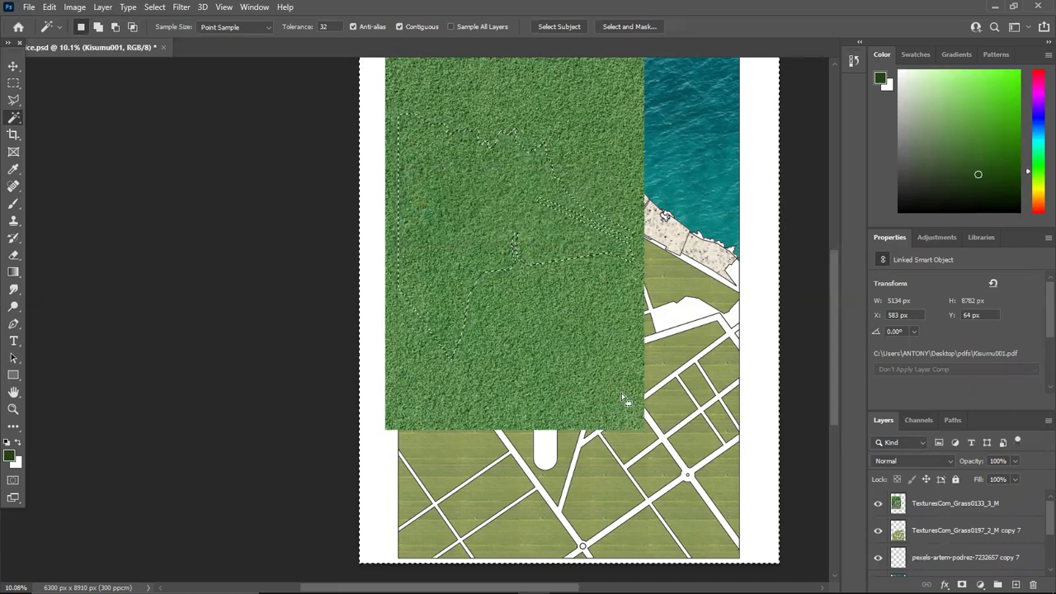
{"action": "scroll", "coordinate": [949, 532], "scroll_direction": "down", "scroll_amount": 10}
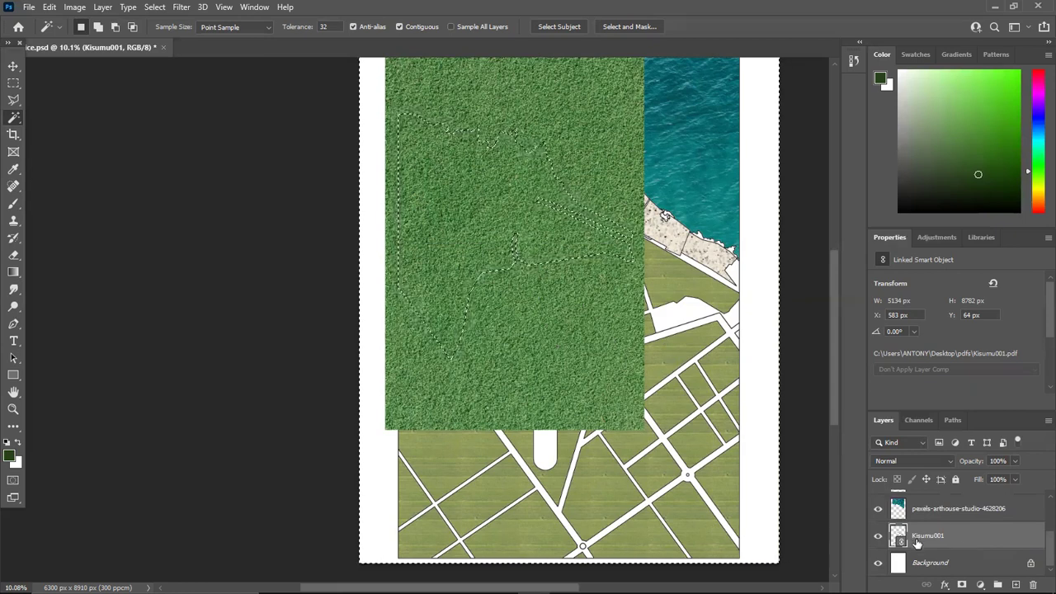
{"action": "scroll", "coordinate": [929, 519], "scroll_direction": "up", "scroll_amount": 5}
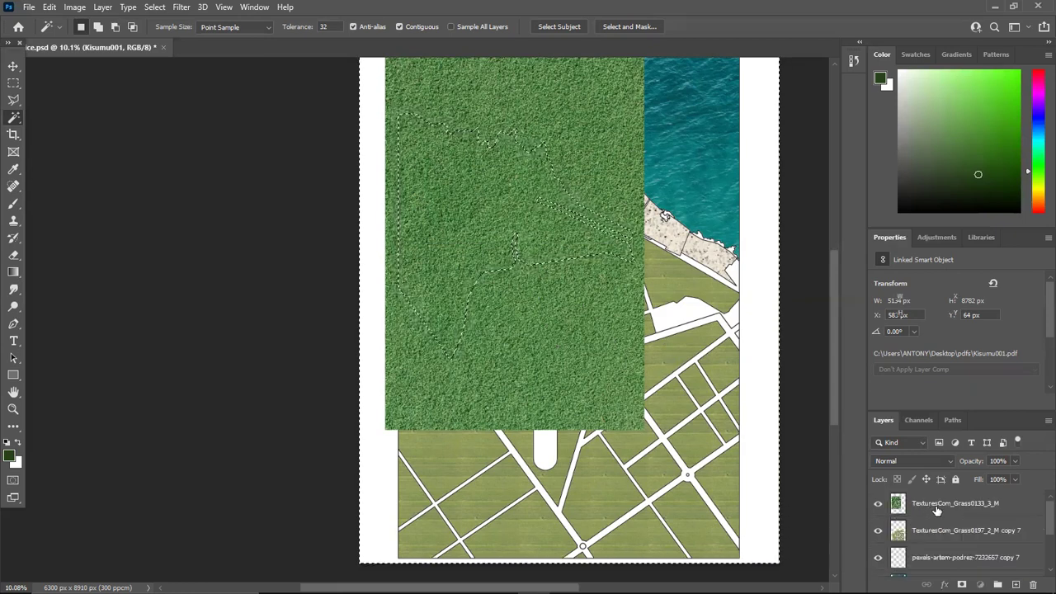
{"action": "left_click", "coordinate": [937, 511]}
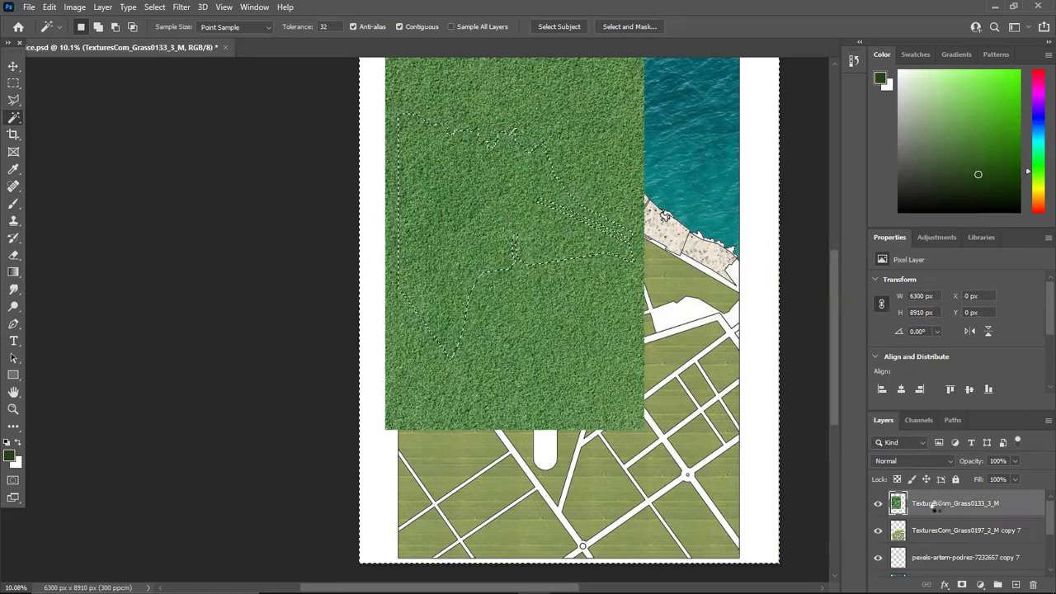
{"action": "key", "text": "Delete"}
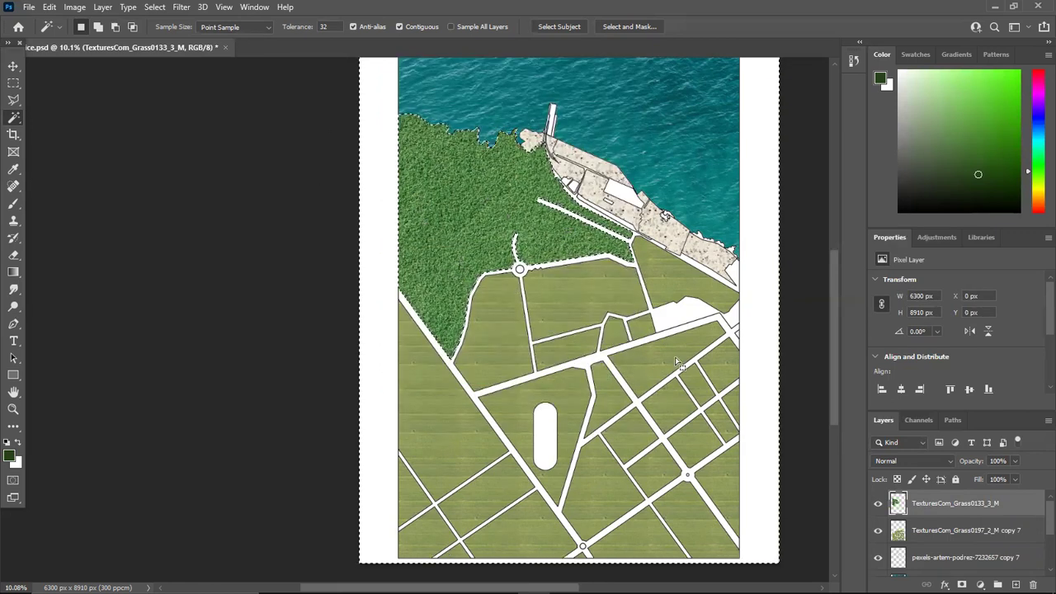
Remove the selection outline from the site plan.
{"action": "scroll", "coordinate": [608, 349], "scroll_direction": "up", "scroll_amount": 2}
{"action": "scroll", "coordinate": [611, 351], "scroll_direction": "up", "scroll_amount": 1}
{"action": "scroll", "coordinate": [615, 289], "scroll_direction": "down", "scroll_amount": 1}
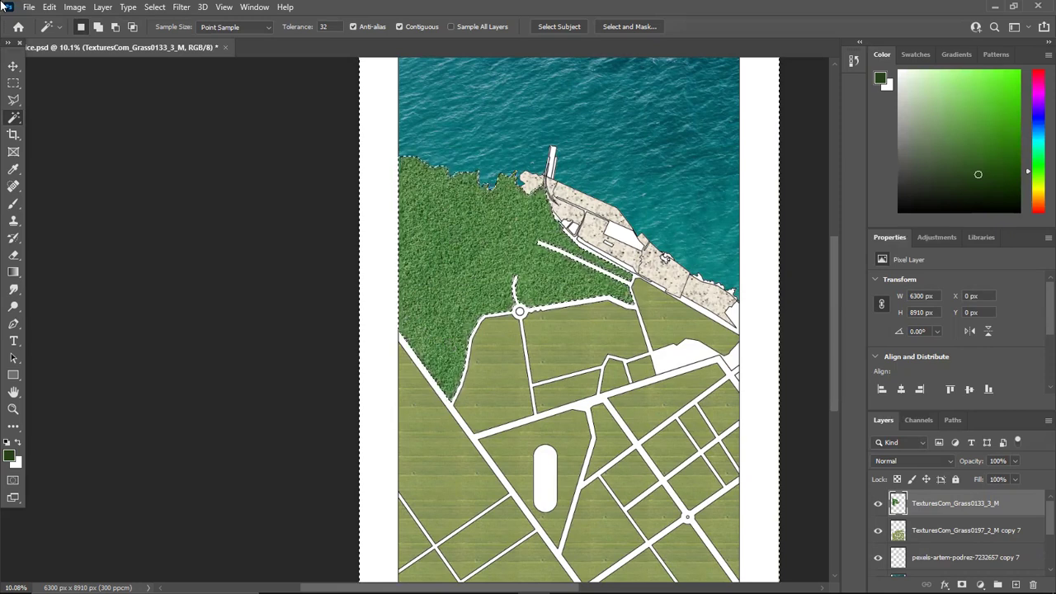
{"action": "left_click", "coordinate": [154, 7]}
{"action": "left_click", "coordinate": [198, 33]}
Pan and scroll around the plan to inspect the shoreline grass, terrazzo pier and sea.
{"action": "left_click_drag", "start_coordinate": [405, 314], "coordinate": [332, 366]}
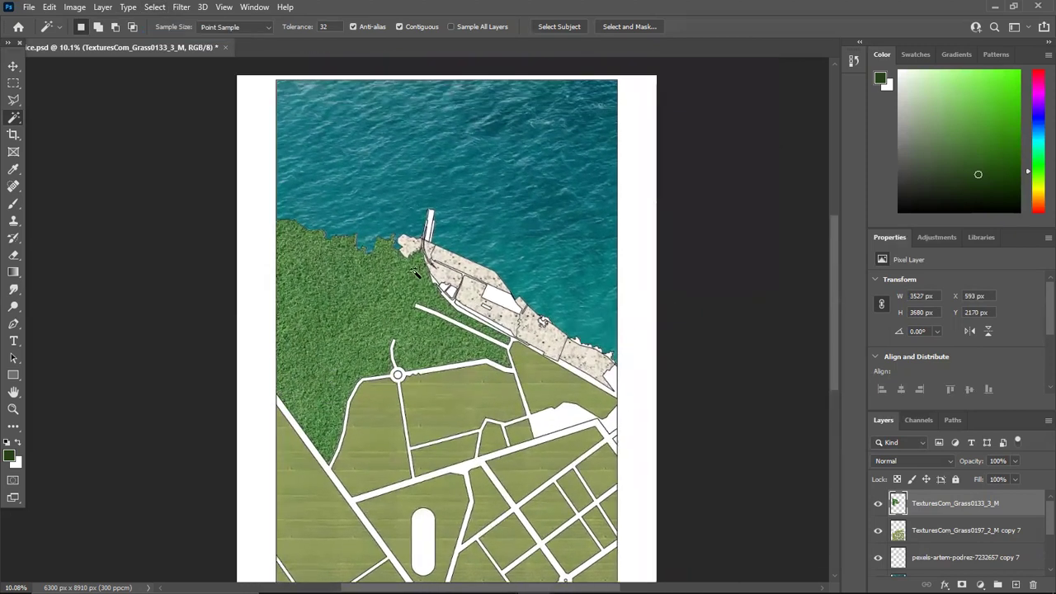
{"action": "scroll", "coordinate": [415, 272], "scroll_direction": "down", "scroll_amount": 3}
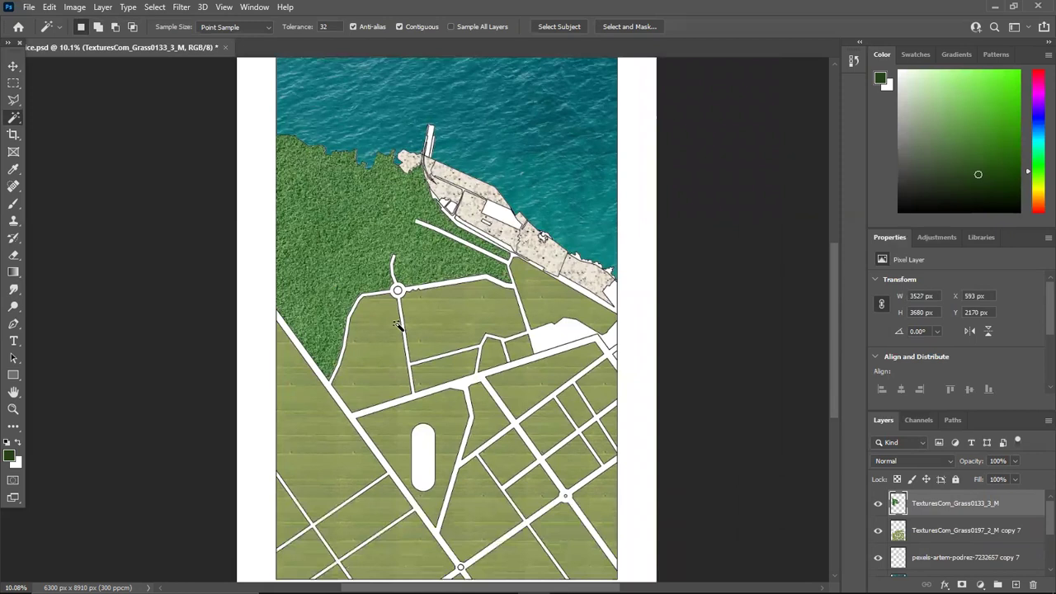
{"action": "scroll", "coordinate": [398, 324], "scroll_direction": "down", "scroll_amount": 1}
{"action": "scroll", "coordinate": [358, 326], "scroll_direction": "up", "scroll_amount": 3}
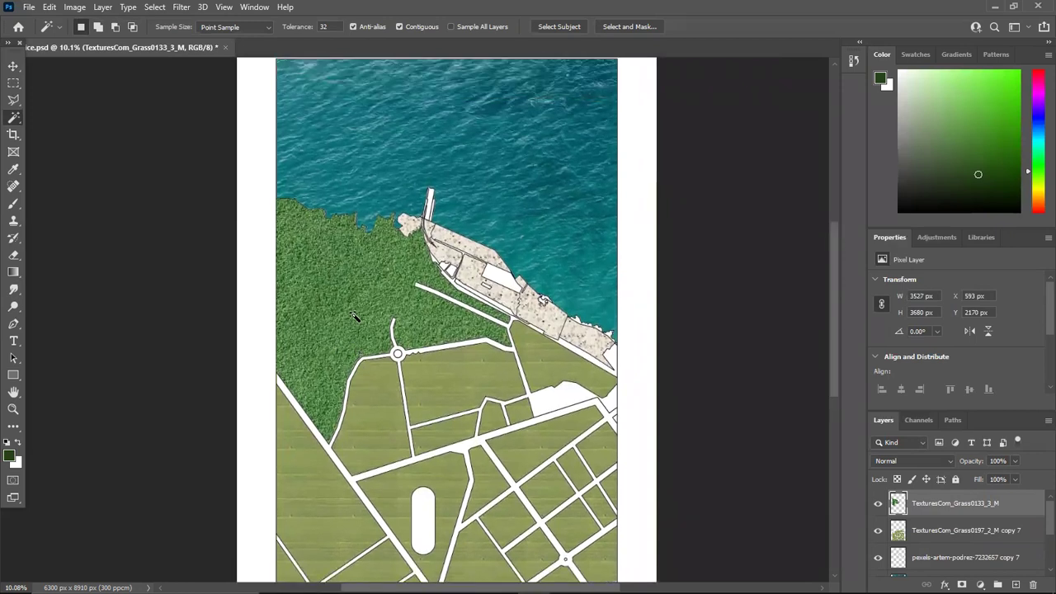
{"action": "scroll", "coordinate": [354, 313], "scroll_direction": "up", "scroll_amount": 1}
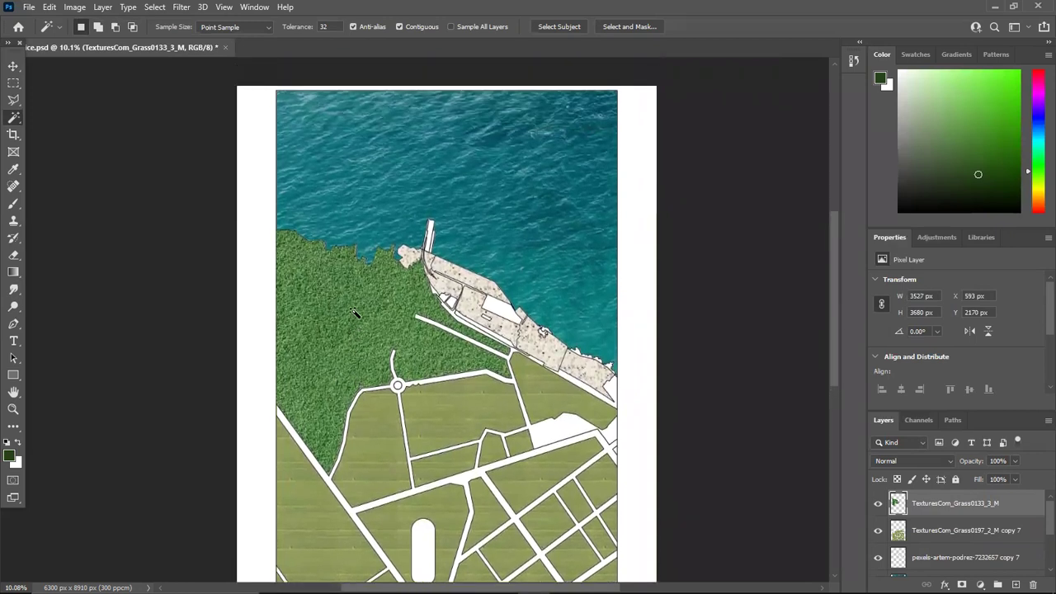
{"action": "scroll", "coordinate": [355, 310], "scroll_direction": "down", "scroll_amount": 1}
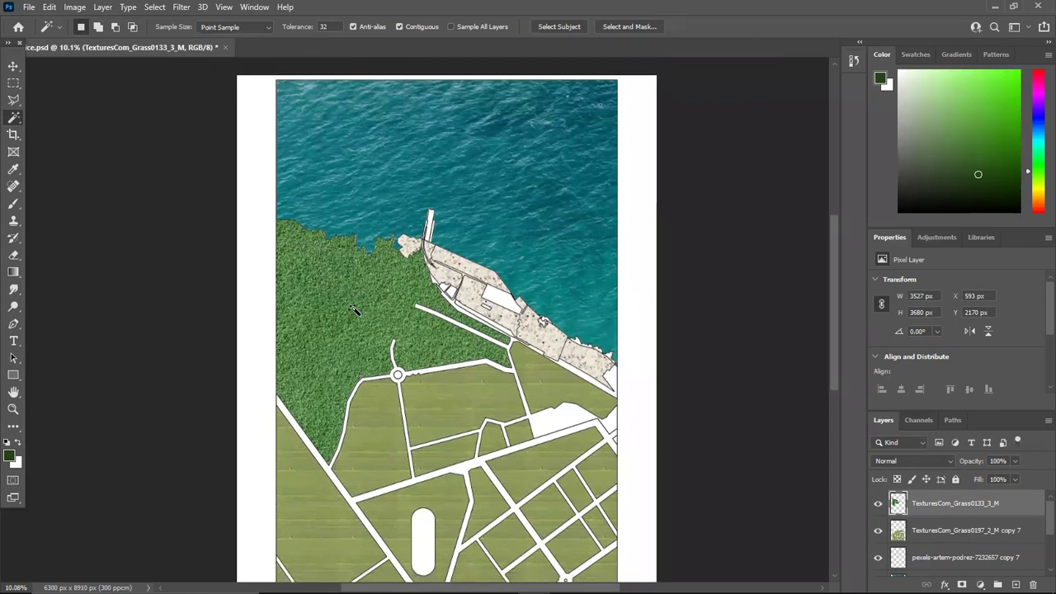
{"action": "scroll", "coordinate": [355, 310], "scroll_direction": "down", "scroll_amount": 1}
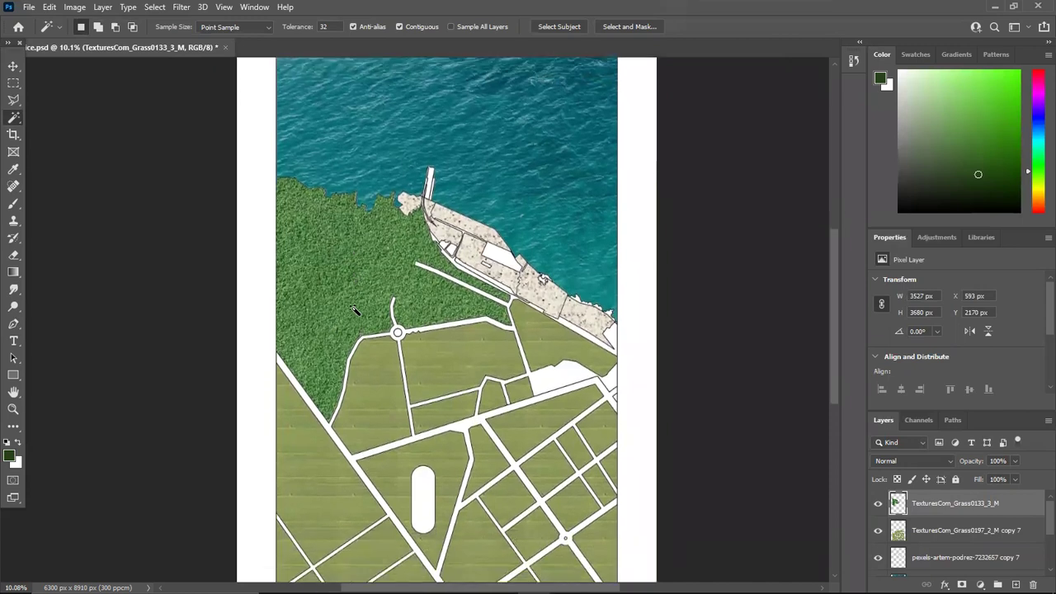
{"action": "scroll", "coordinate": [354, 310], "scroll_direction": "down", "scroll_amount": 1}
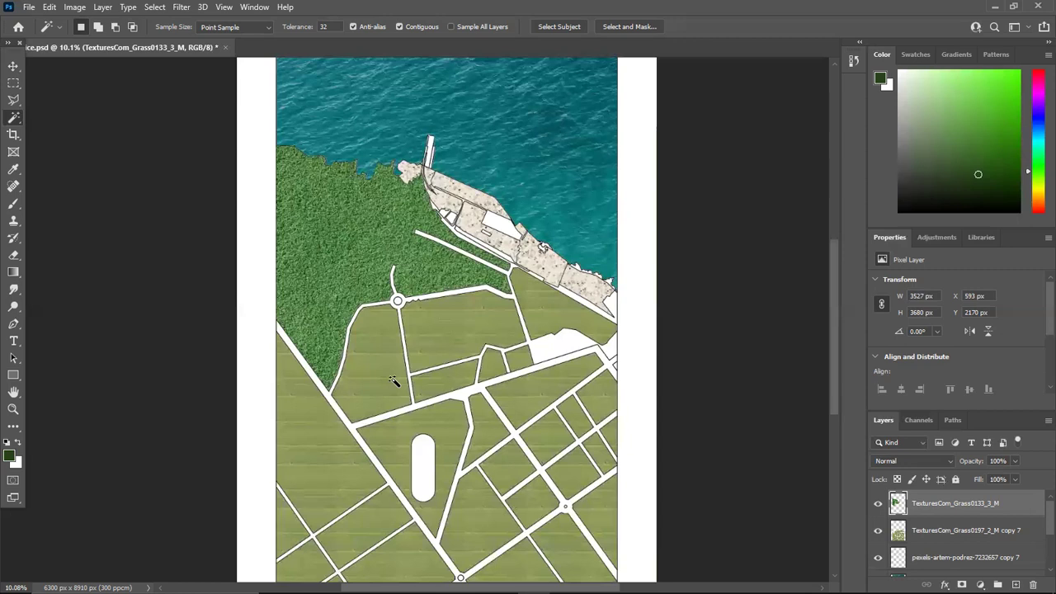
{"action": "scroll", "coordinate": [393, 381], "scroll_direction": "down", "scroll_amount": 1}
{"action": "scroll", "coordinate": [393, 381], "scroll_direction": "up", "scroll_amount": 1}
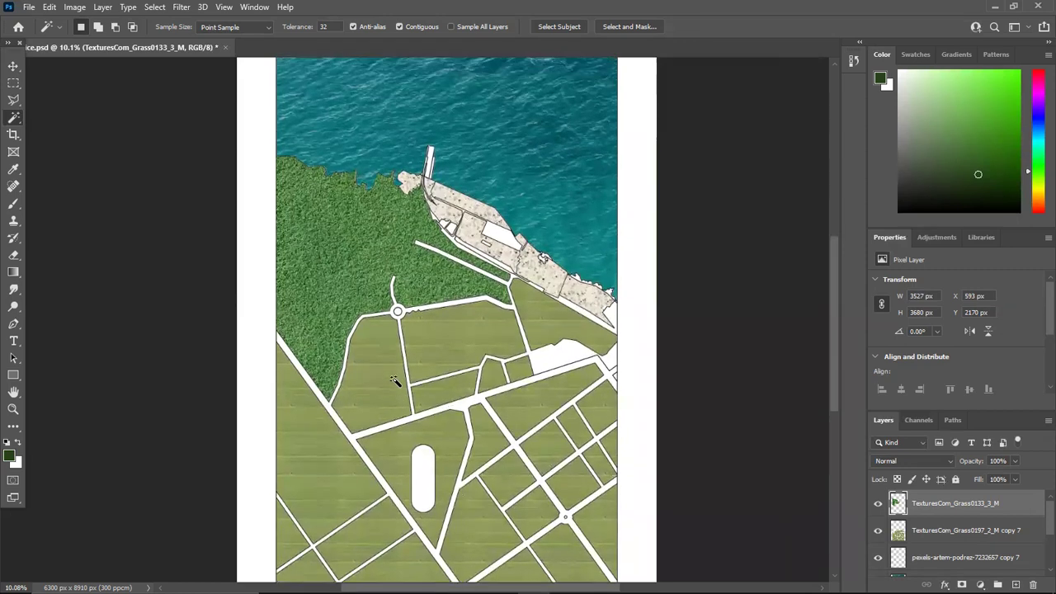
{"action": "scroll", "coordinate": [395, 380], "scroll_direction": "up", "scroll_amount": 1}
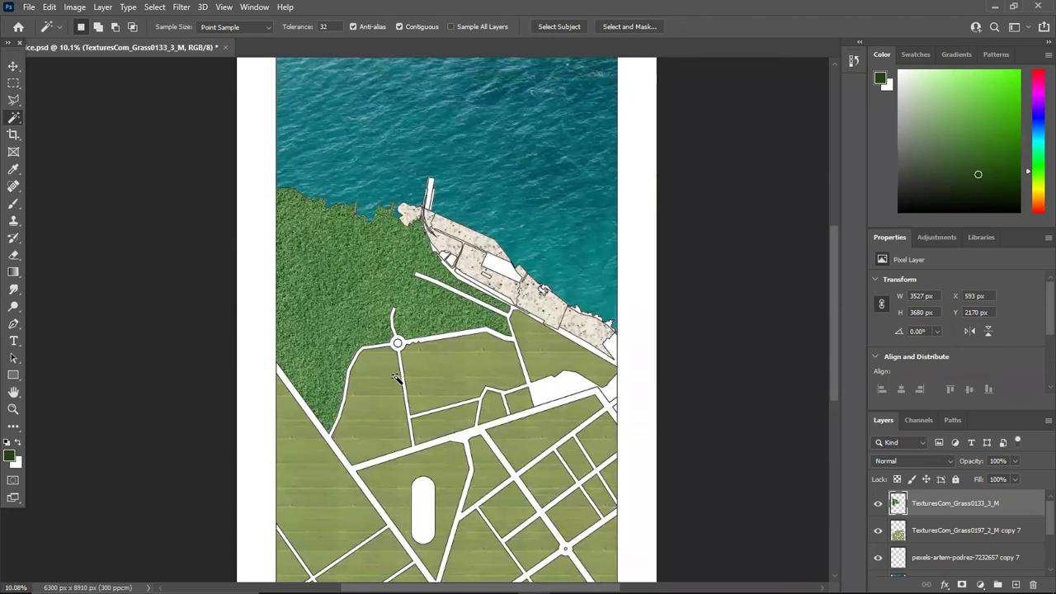
{"action": "scroll", "coordinate": [394, 378], "scroll_direction": "down", "scroll_amount": 2}
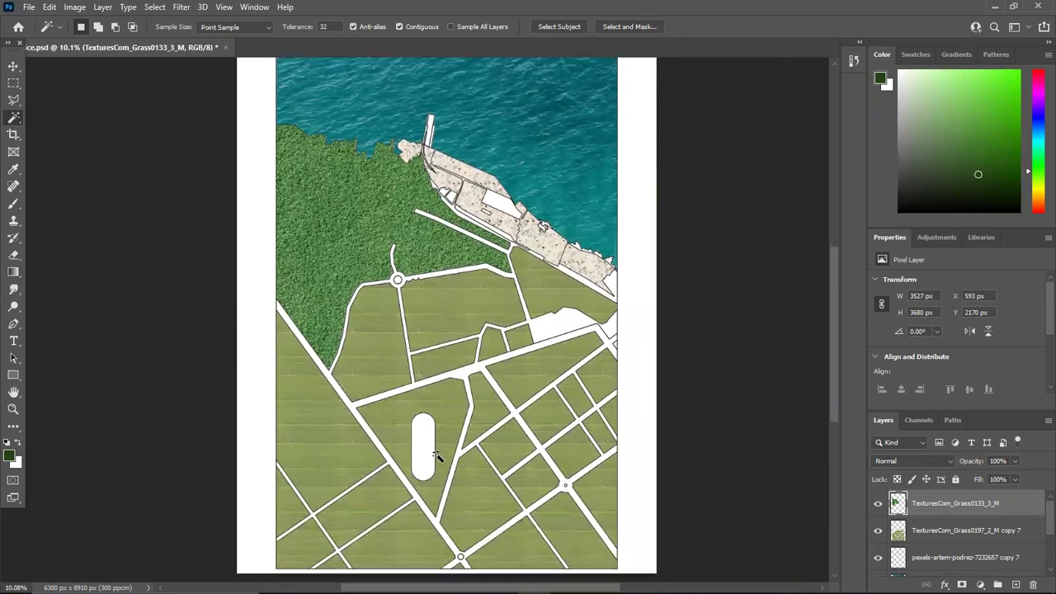
{"action": "scroll", "coordinate": [438, 357], "scroll_direction": "up", "scroll_amount": 1}
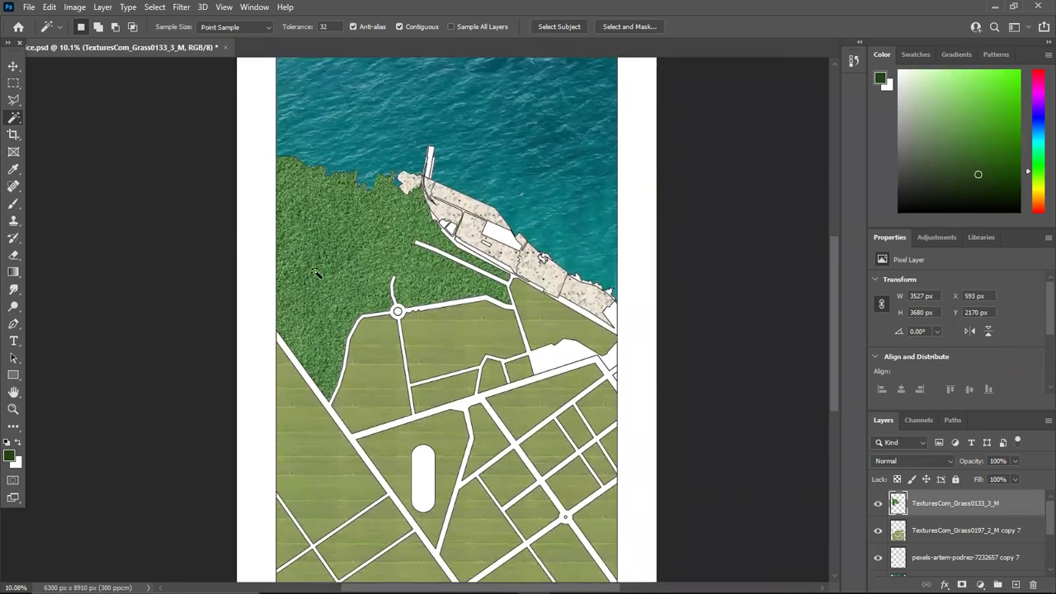
{"action": "scroll", "coordinate": [449, 359], "scroll_direction": "down", "scroll_amount": 1}
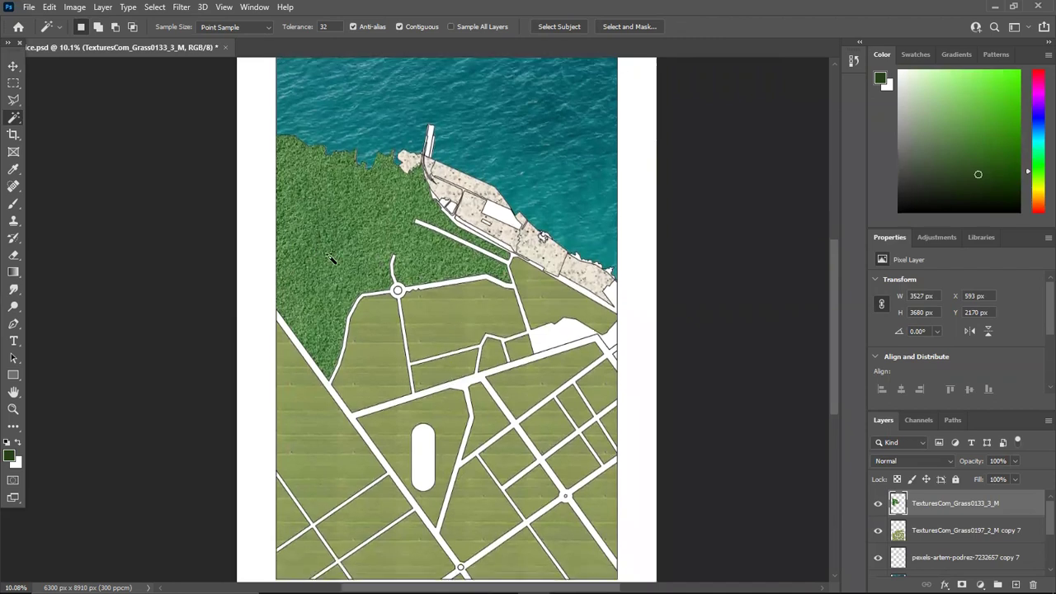
{"action": "scroll", "coordinate": [330, 259], "scroll_direction": "up", "scroll_amount": 1}
{"action": "scroll", "coordinate": [553, 200], "scroll_direction": "up", "scroll_amount": 1}
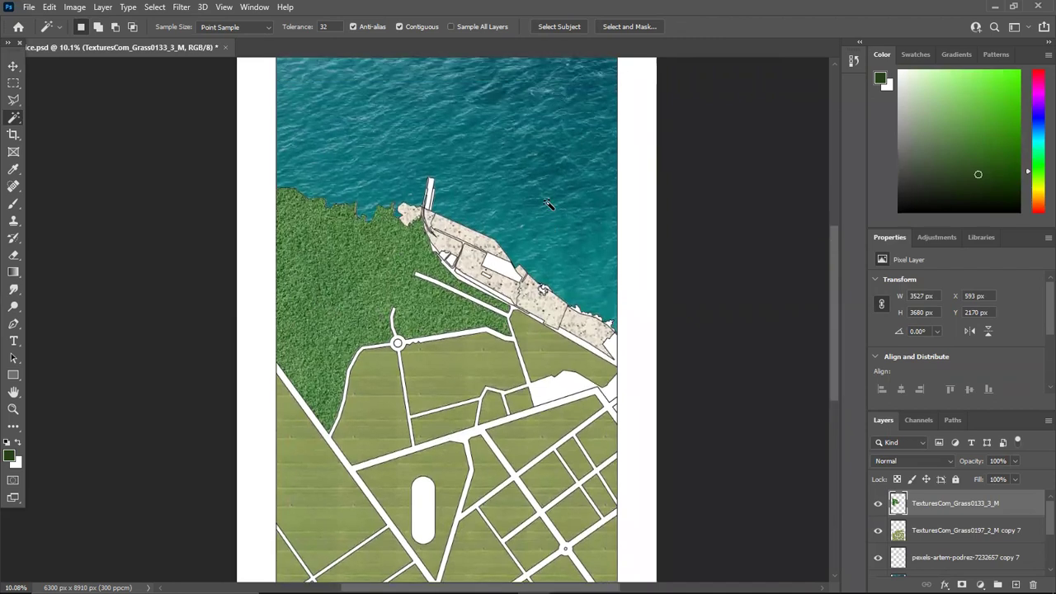
{"action": "scroll", "coordinate": [446, 194], "scroll_direction": "up", "scroll_amount": 2}
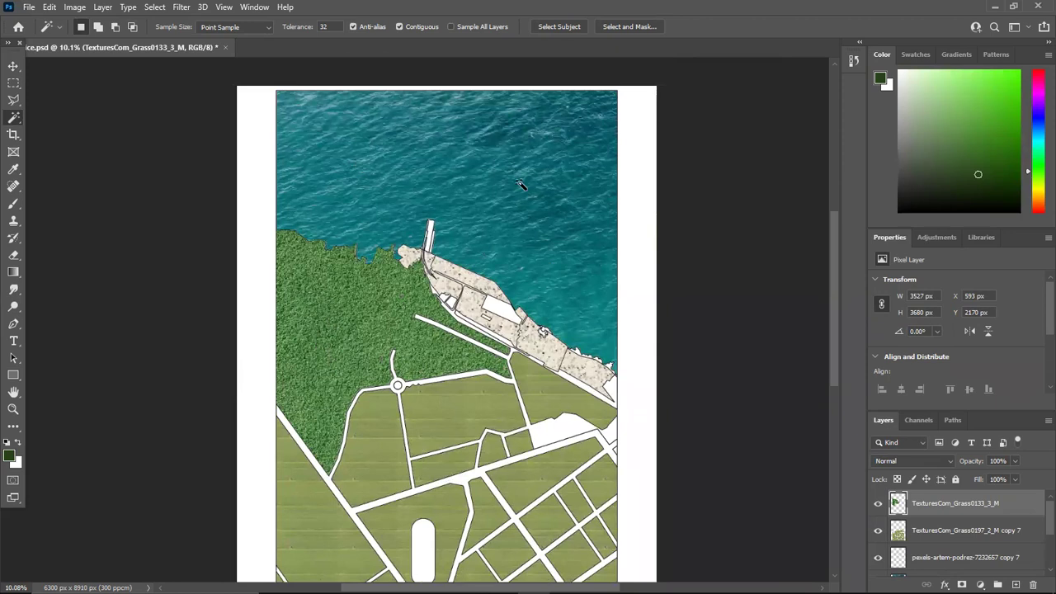
{"action": "scroll", "coordinate": [520, 184], "scroll_direction": "down", "scroll_amount": 1}
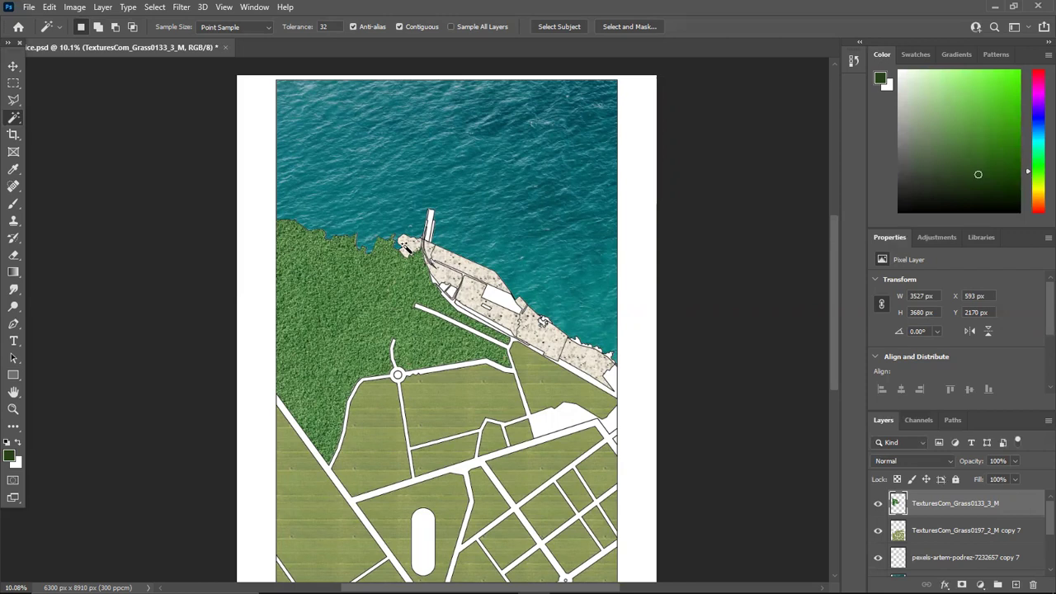
{"action": "scroll", "coordinate": [405, 248], "scroll_direction": "down", "scroll_amount": 2}
{"action": "scroll", "coordinate": [475, 157], "scroll_direction": "up", "scroll_amount": 1}
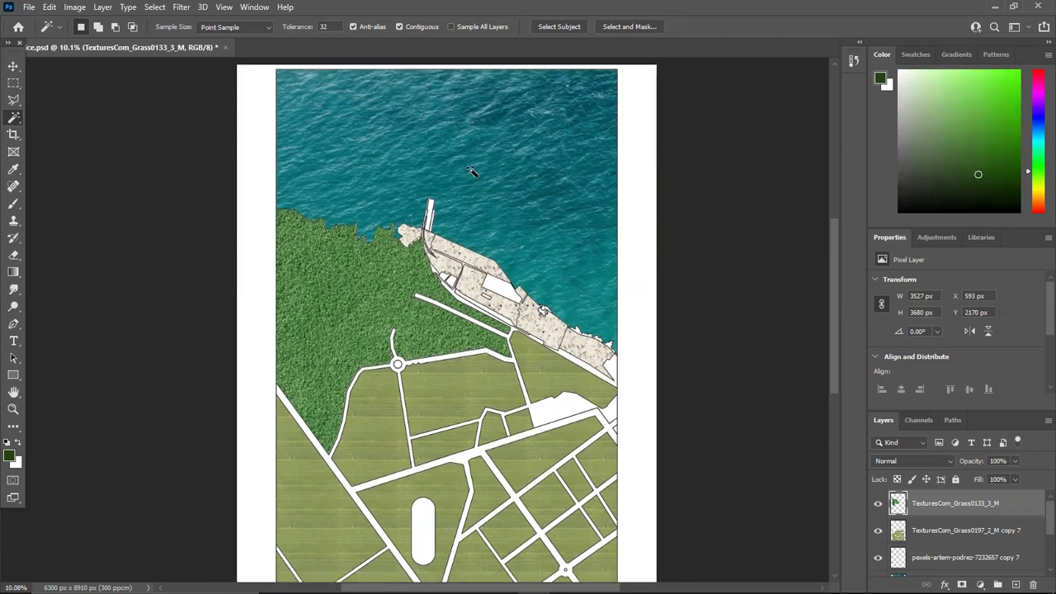
{"action": "scroll", "coordinate": [401, 218], "scroll_direction": "down", "scroll_amount": 1}
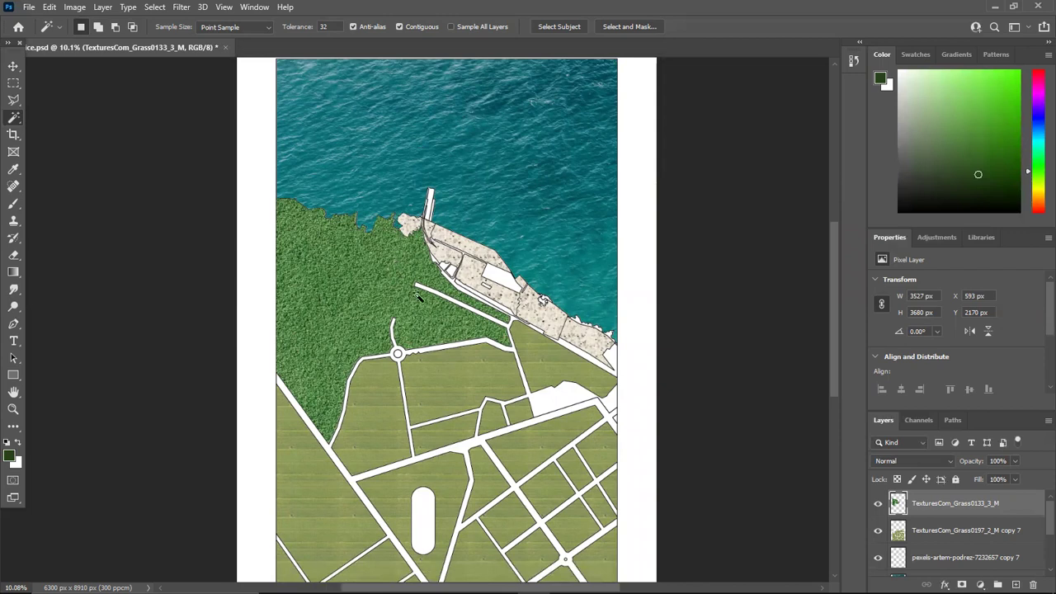
{"action": "scroll", "coordinate": [485, 279], "scroll_direction": "up", "scroll_amount": 2}
{"action": "scroll", "coordinate": [488, 276], "scroll_direction": "down", "scroll_amount": 1}
{"action": "scroll", "coordinate": [489, 276], "scroll_direction": "down", "scroll_amount": 10}
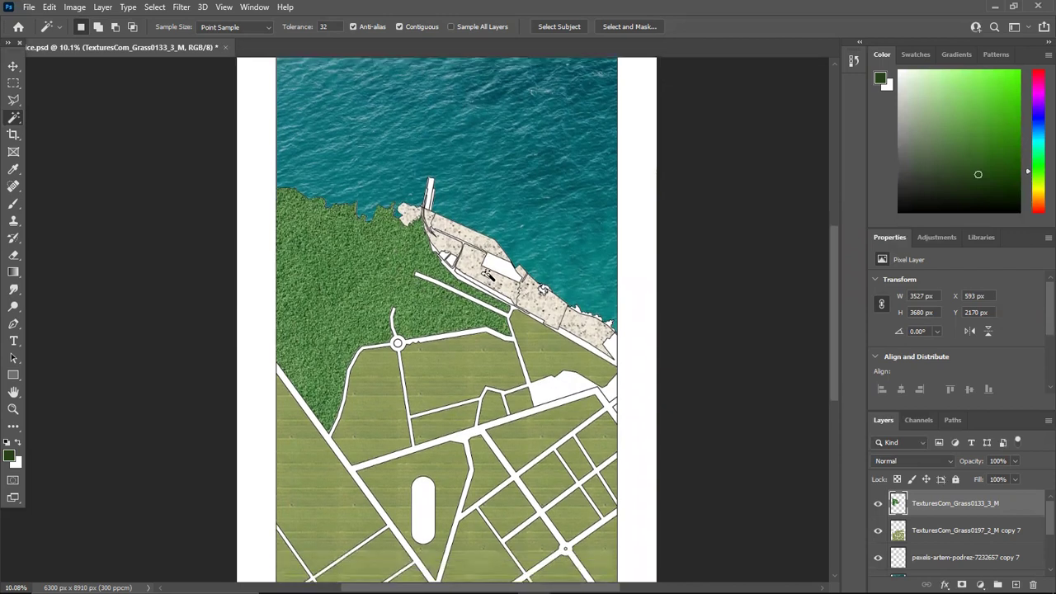
{"action": "scroll", "coordinate": [431, 288], "scroll_direction": "up", "scroll_amount": 2}
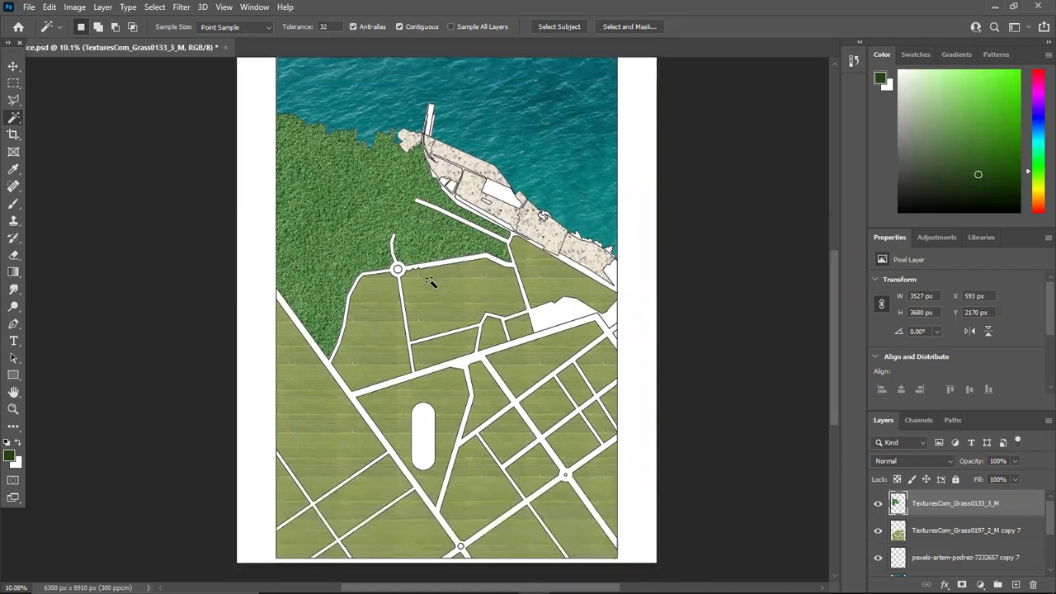
{"action": "scroll", "coordinate": [431, 281], "scroll_direction": "up", "scroll_amount": 10}
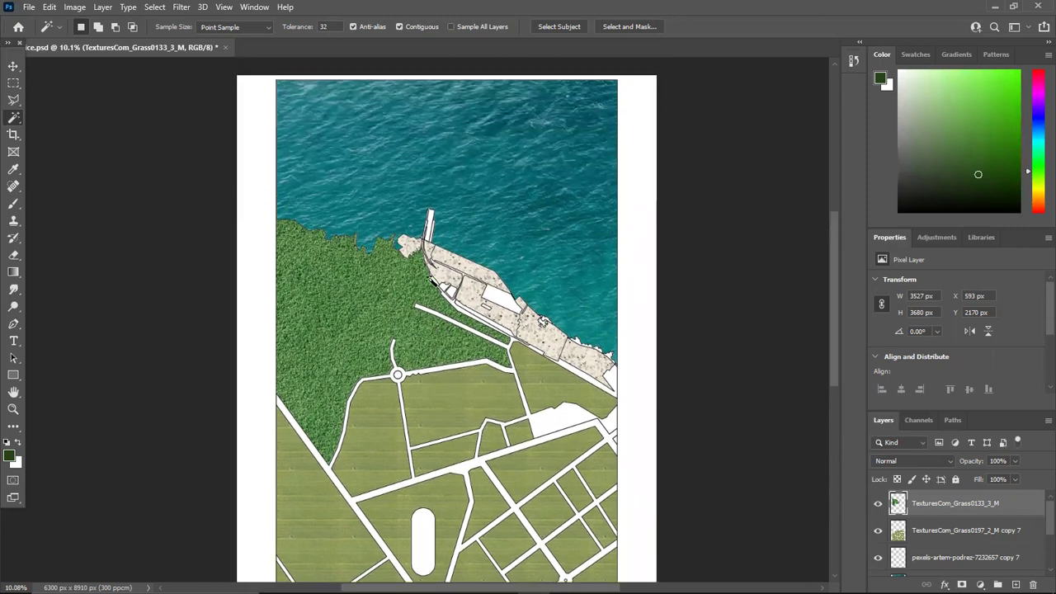